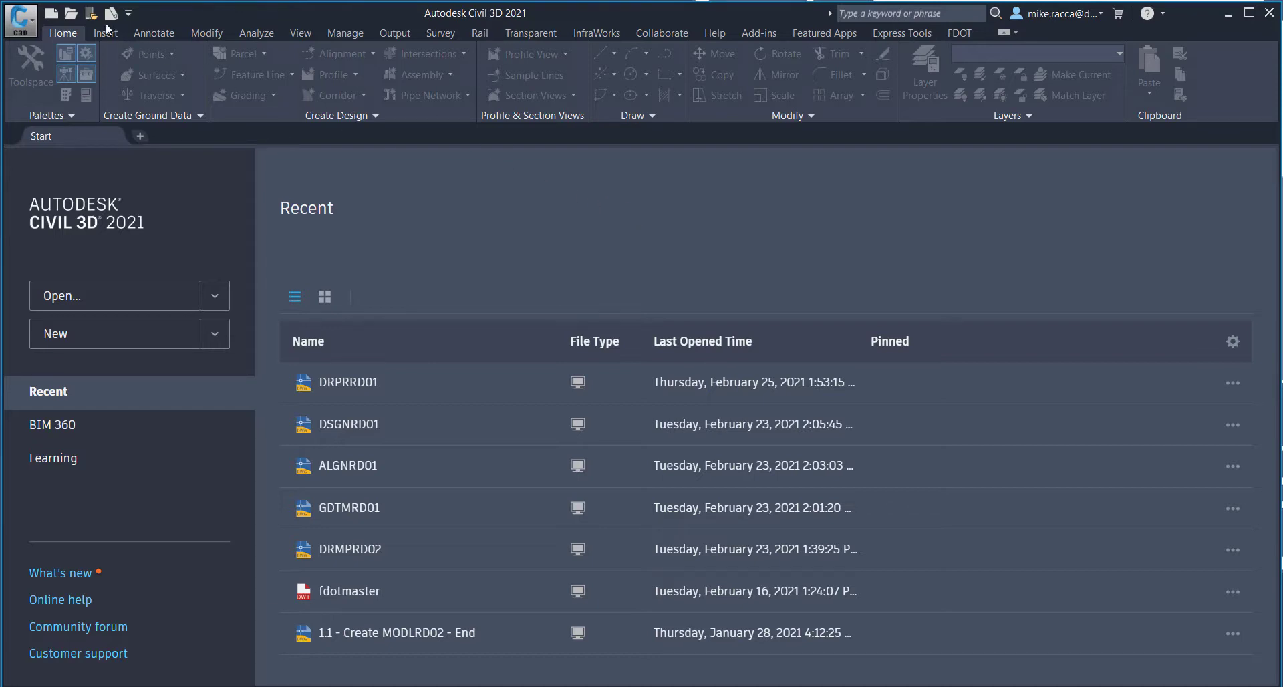
# - Open the drawing DRPRRD01.dwg from the Drainage folder
pyautogui.hotkey('ctrl', 'o')
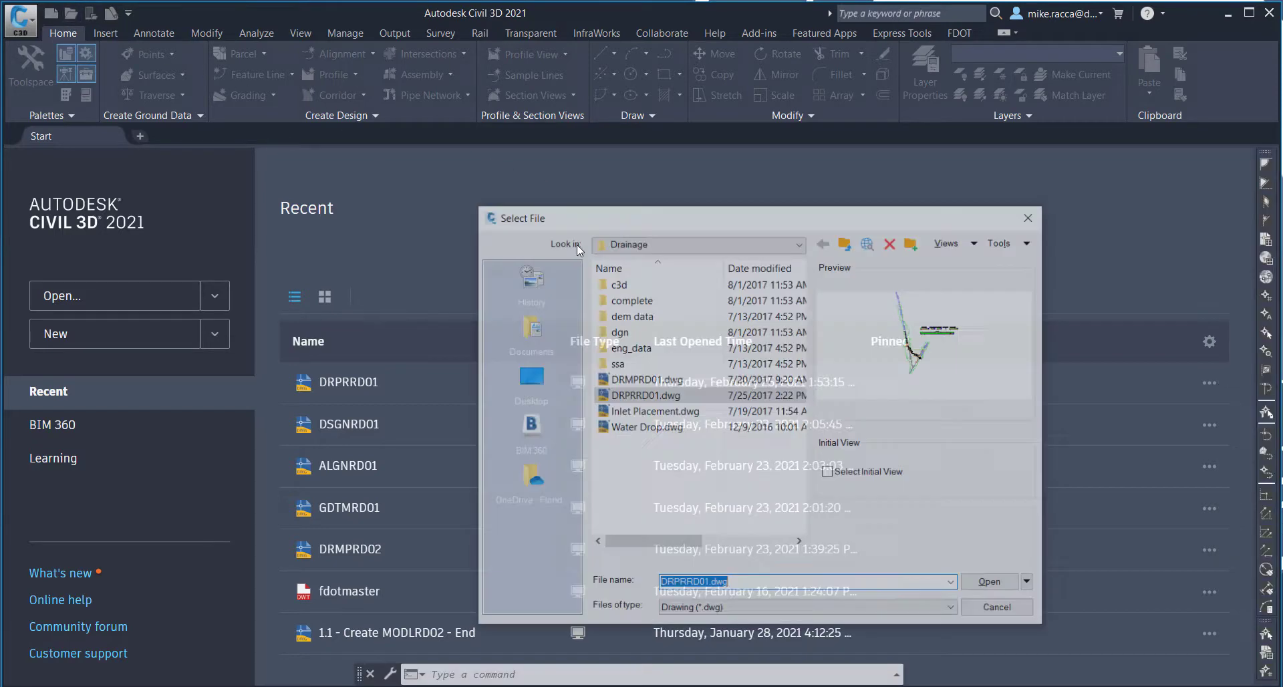
pyautogui.click(667, 397)
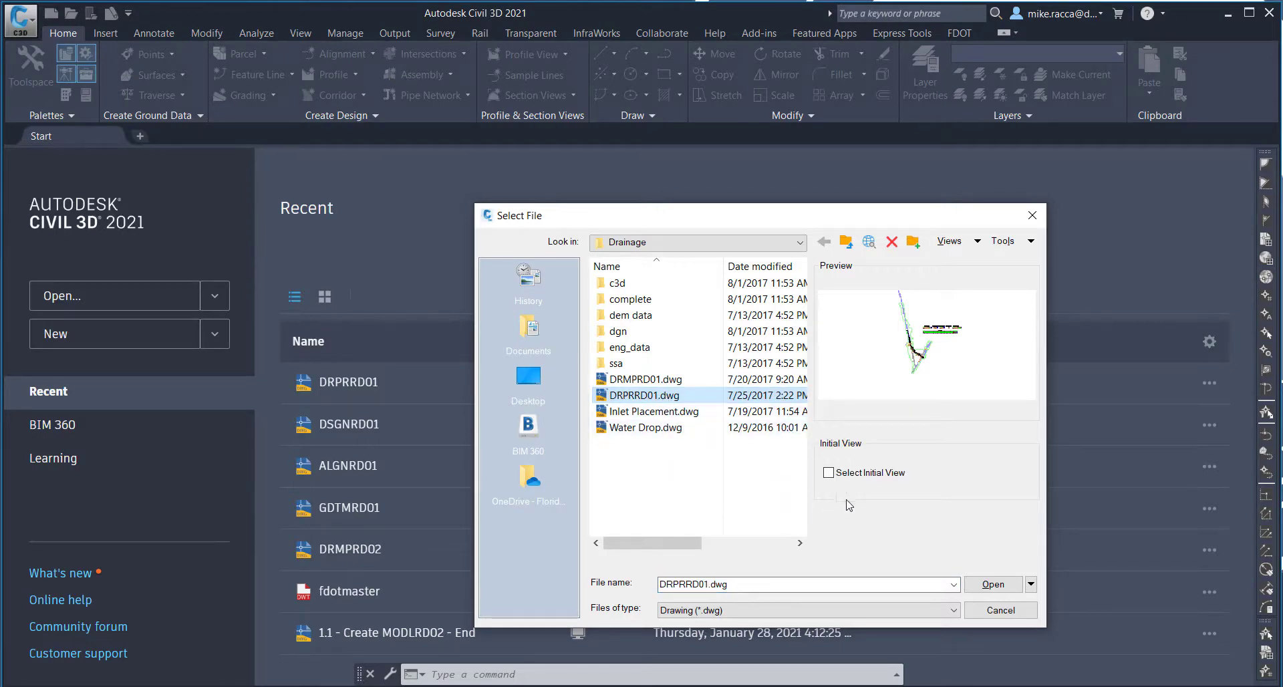
pyautogui.click(979, 585)
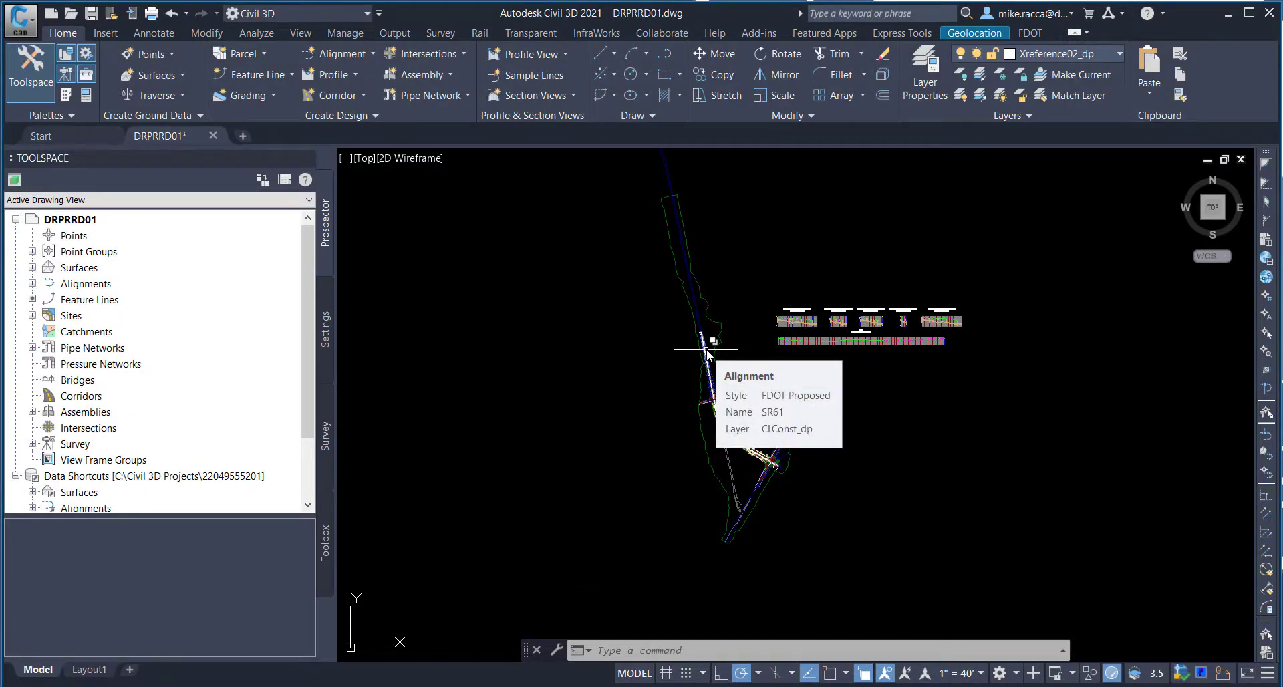
# - Save the drawing as DRPRRD02.dwg in the Drainage folder
pyautogui.click(20, 20)
pyautogui.click(43, 215)
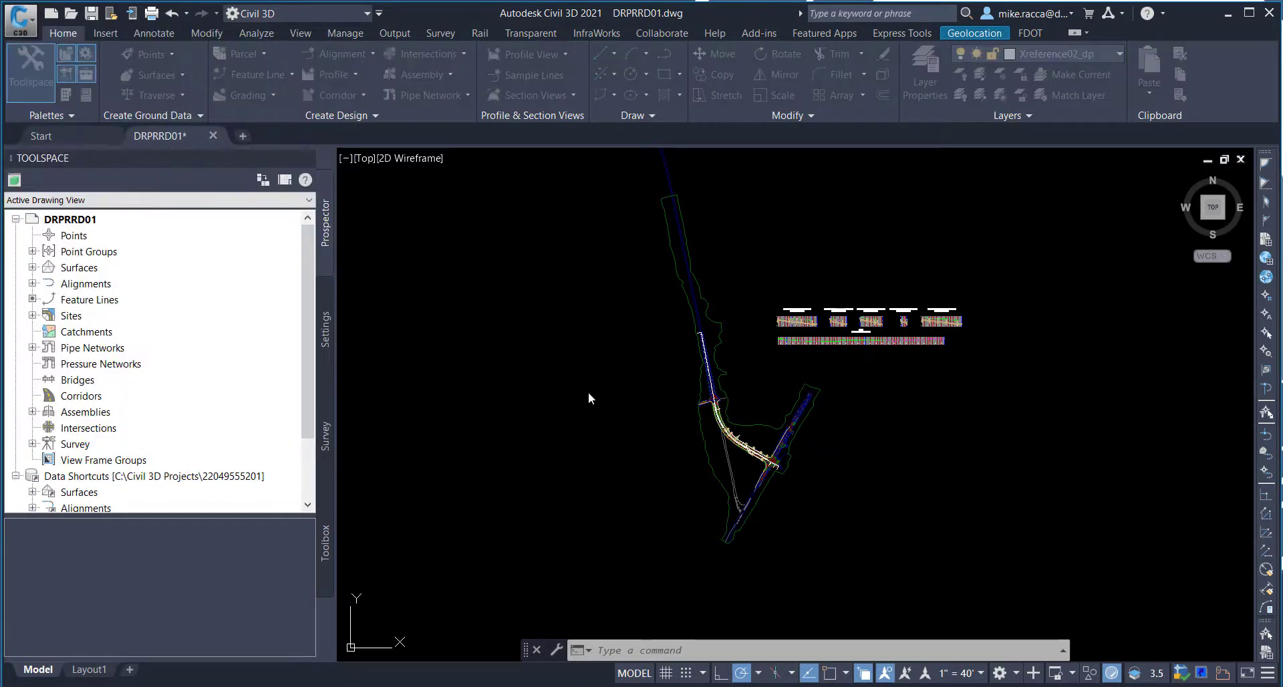
pyautogui.click(769, 639)
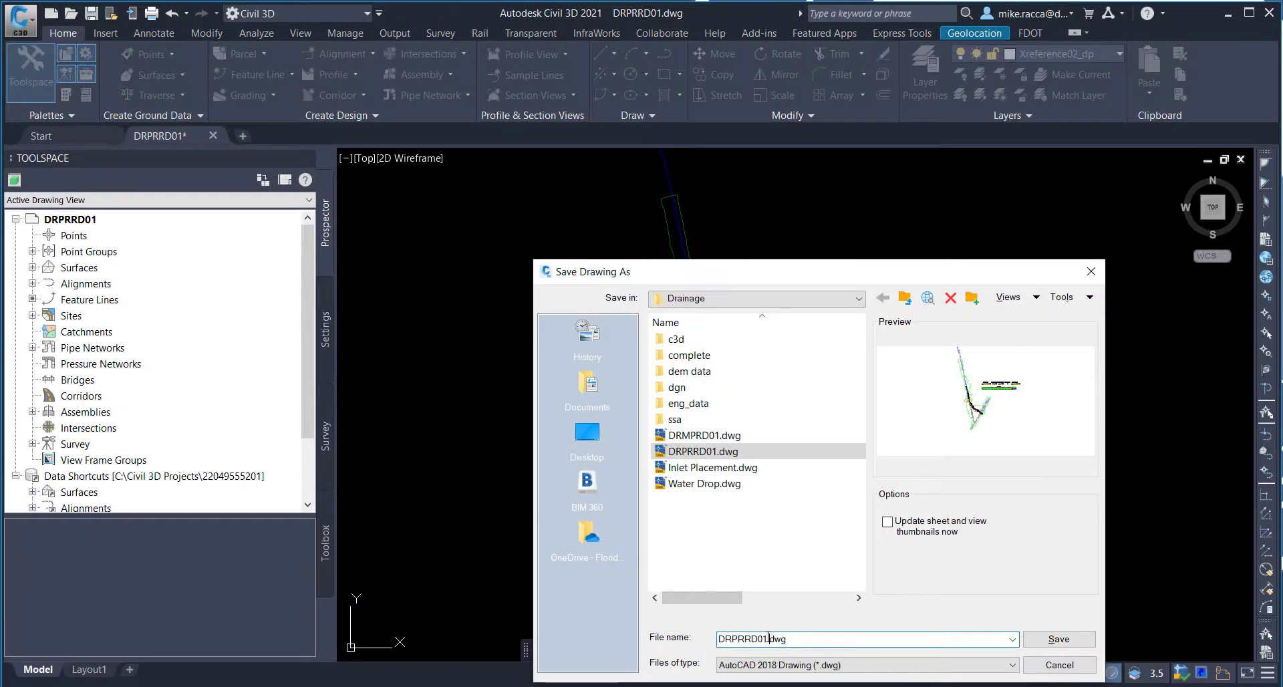
pyautogui.click(772, 666)
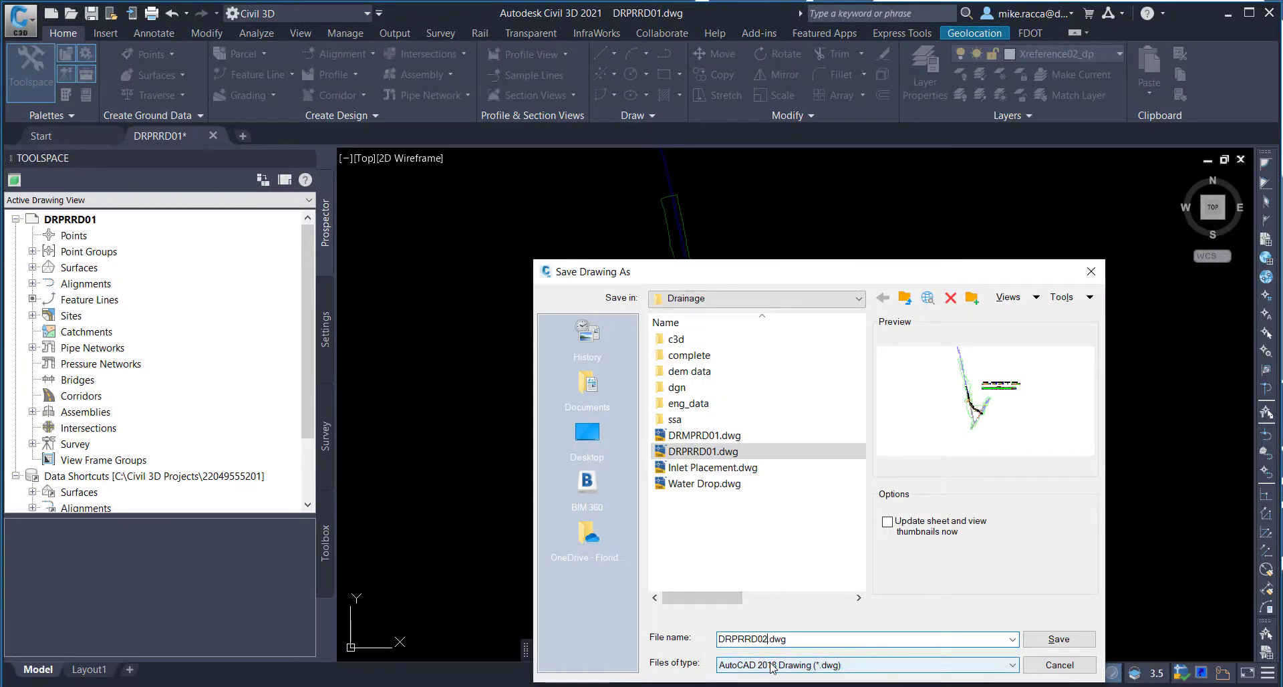
pyautogui.click(1070, 638)
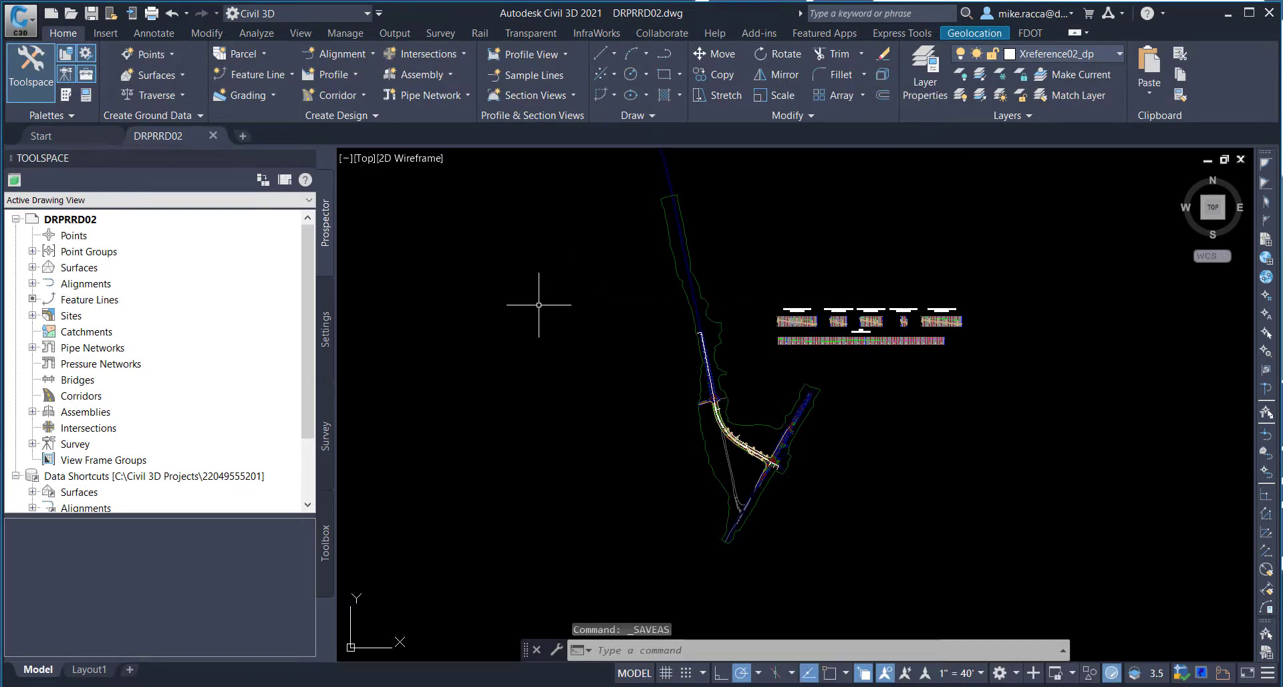
pyautogui.rightClick(196, 474)
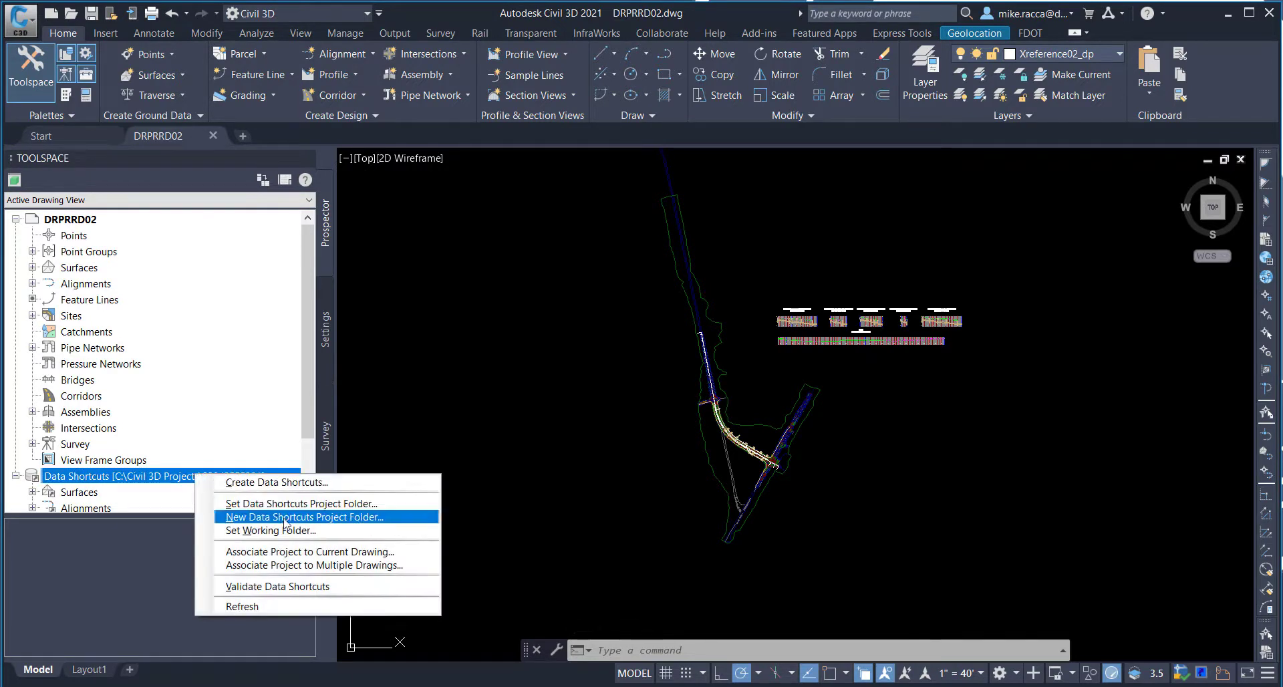
pyautogui.click(297, 552)
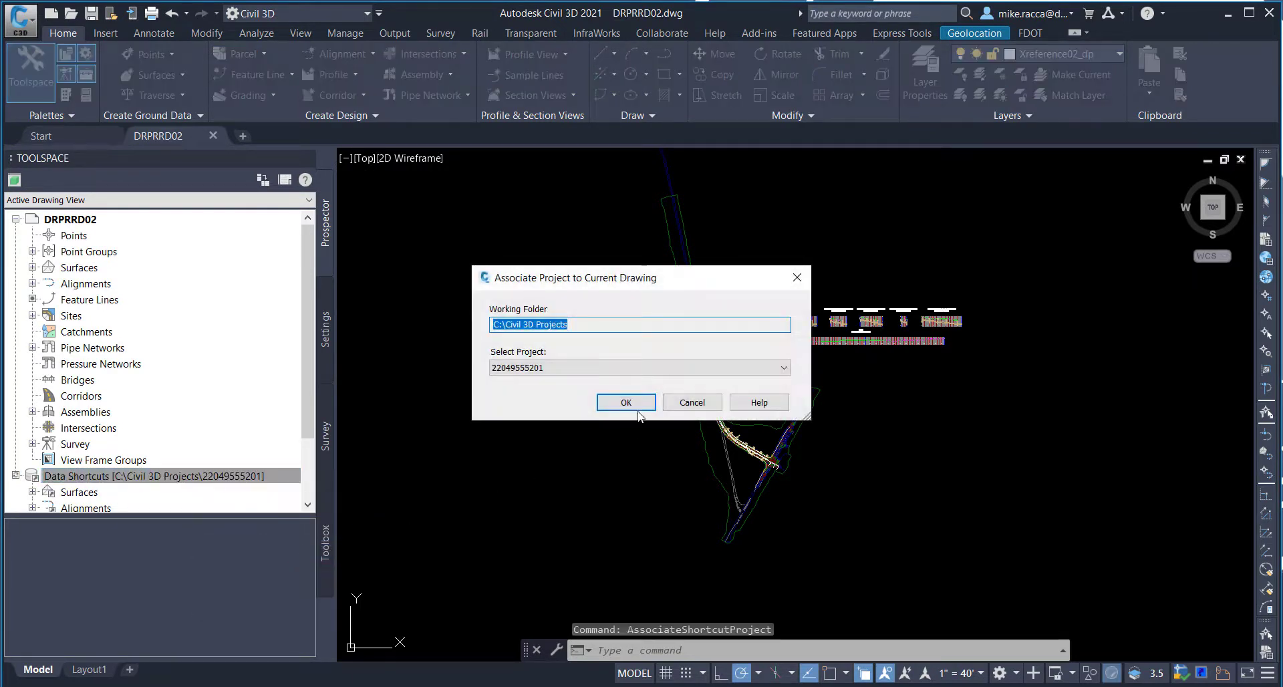
pyautogui.click(627, 403)
pyautogui.click(637, 405)
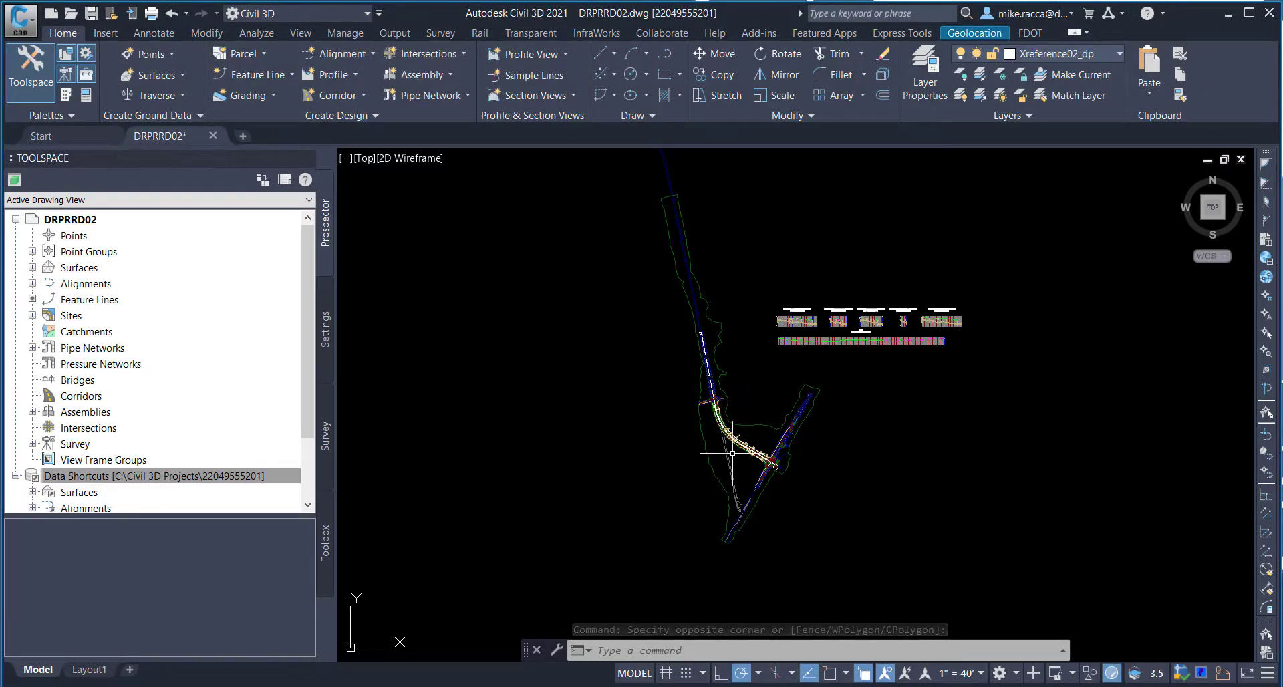
# - Examine the proposed drainage pipes and structures along SR61, from the curve near station 707 to structure S-(16)
pyautogui.scroll(6, 756, 448)
pyautogui.scroll(3, 751, 444)
pyautogui.scroll(3, 899, 418)
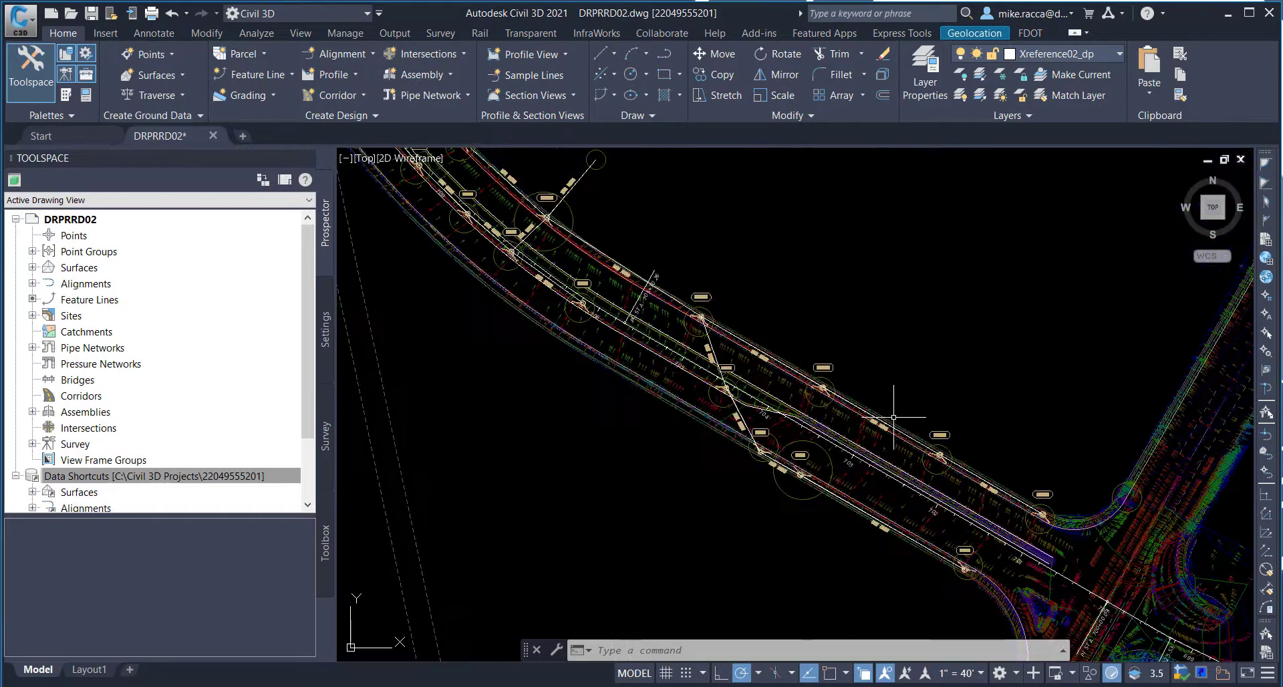
pyautogui.moveTo(844, 383); pyautogui.dragTo(853, 413, button='middle')
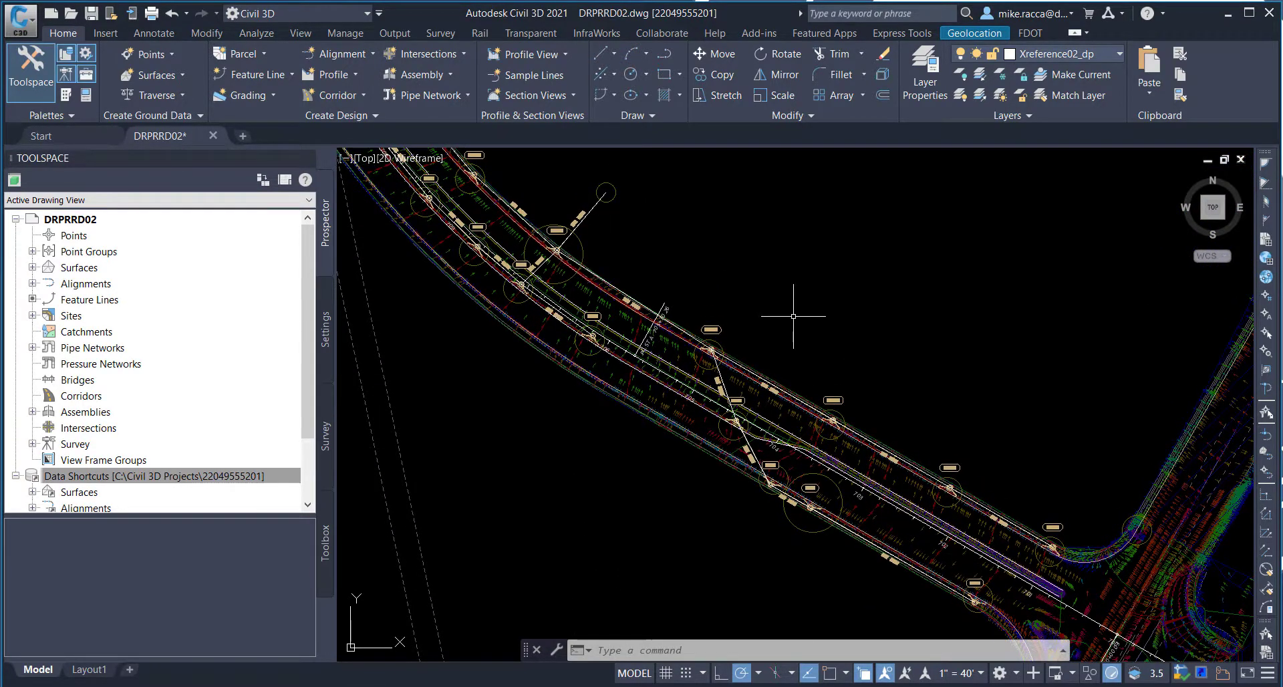
pyautogui.moveTo(804, 306)
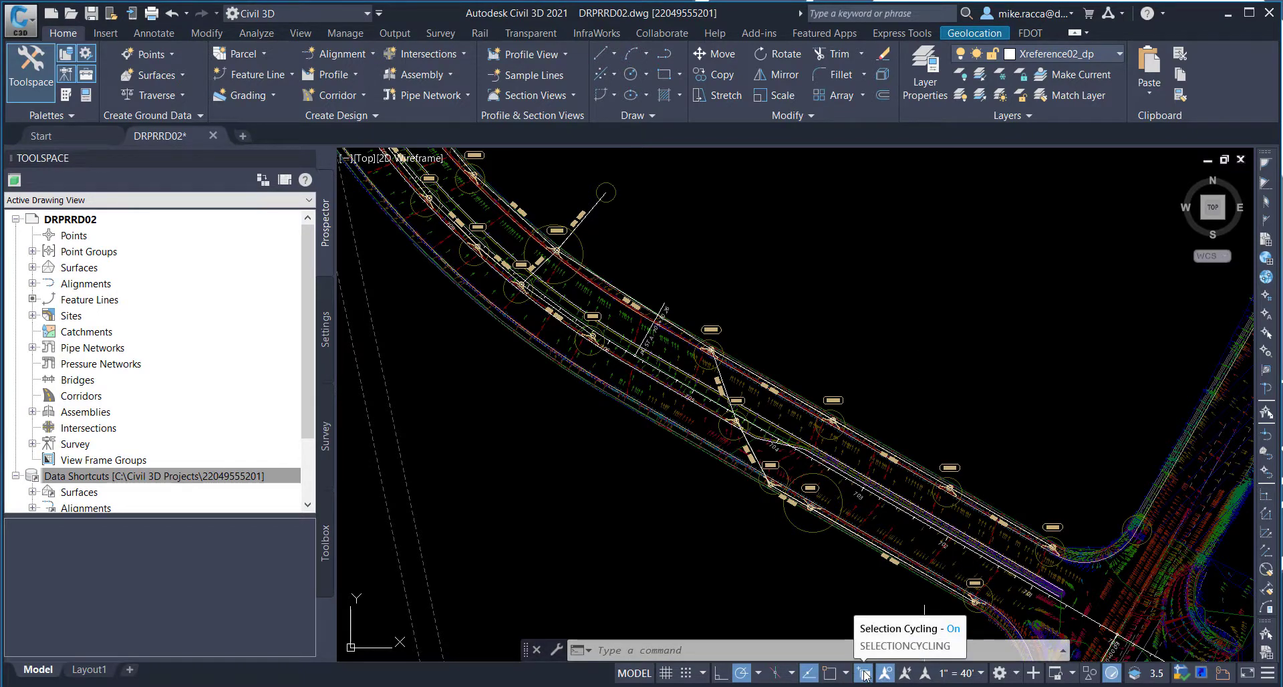
pyautogui.moveTo(704, 492)
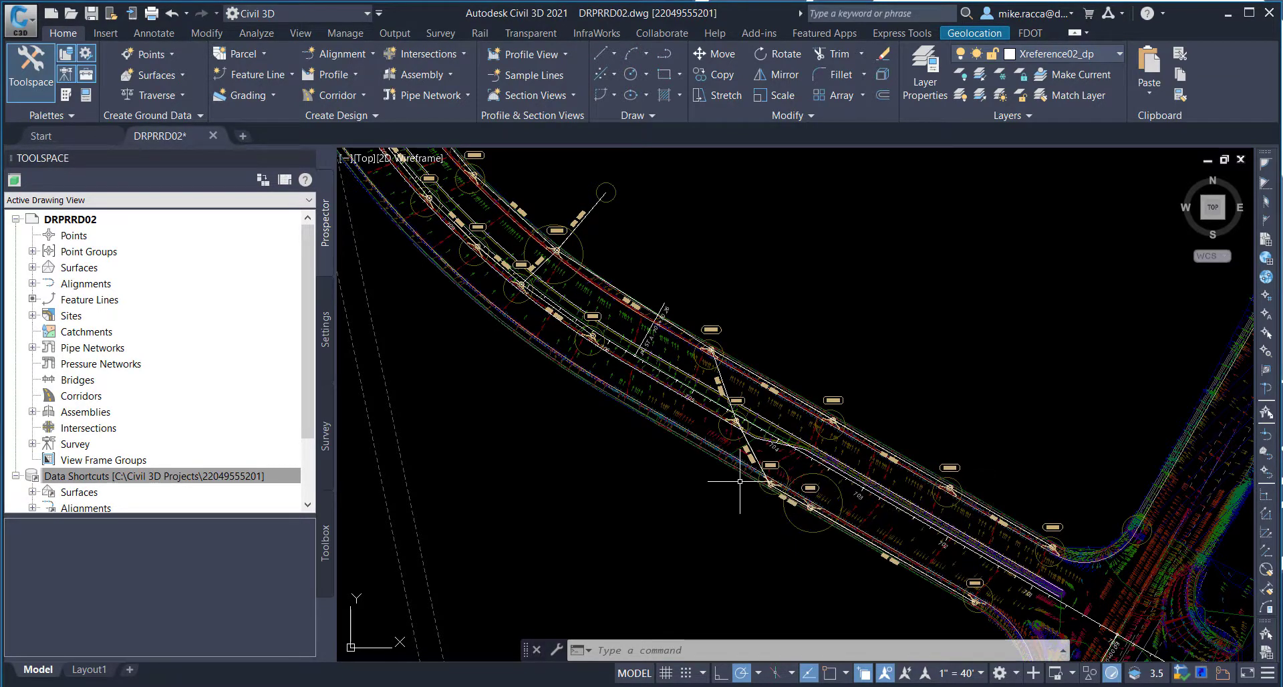
pyautogui.moveTo(677, 362); pyautogui.dragTo(743, 464, button='middle')
pyautogui.scroll(4, 640, 425)
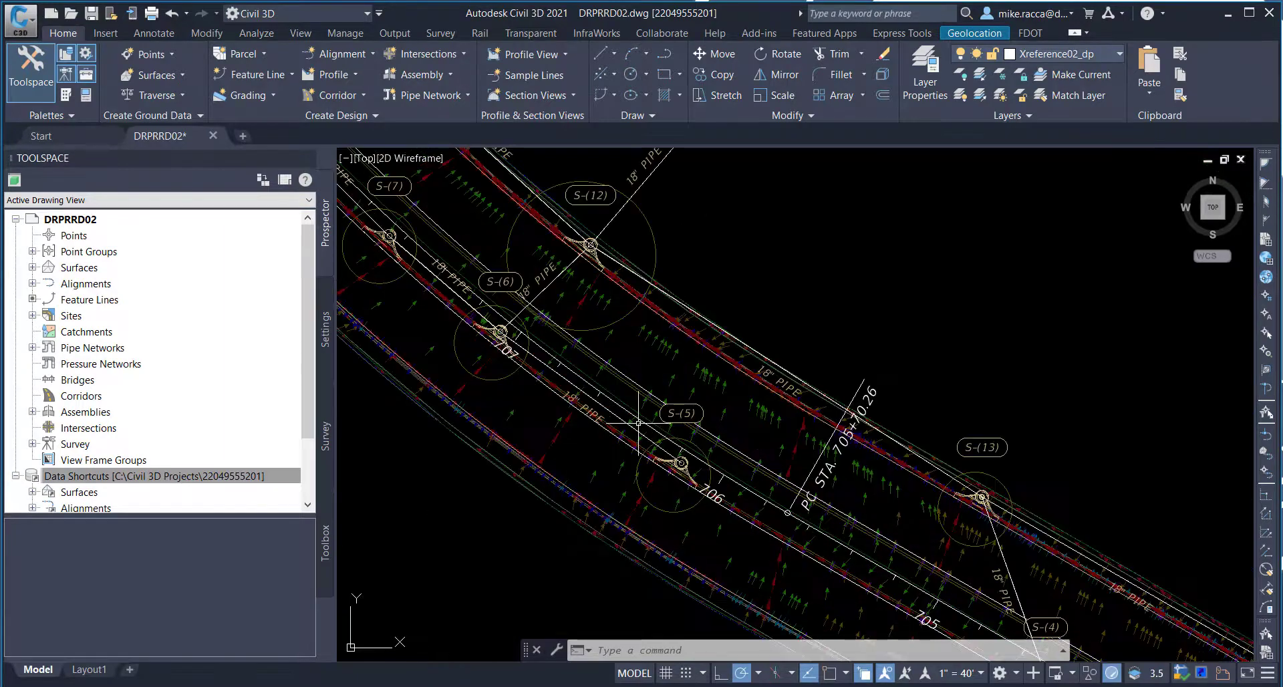
pyautogui.moveTo(590, 328); pyautogui.dragTo(735, 487, button='middle')
pyautogui.moveTo(565, 274); pyautogui.dragTo(611, 347, button='middle')
pyautogui.scroll(2, 624, 286)
pyautogui.moveTo(624, 286); pyautogui.dragTo(675, 401, button='middle')
pyautogui.scroll(-5, 750, 453)
pyautogui.moveTo(751, 453); pyautogui.dragTo(844, 494, button='middle')
pyautogui.scroll(3, 844, 494)
pyautogui.scroll(2, 702, 372)
pyautogui.scroll(1, 702, 372)
pyautogui.moveTo(979, 480)
pyautogui.mouseDown(button='middle')
pyautogui.moveTo(643, 298)
pyautogui.moveTo(622, 298)
pyautogui.moveTo(701, 235)
pyautogui.moveTo(652, 268)
pyautogui.mouseUp(button='middle')
pyautogui.scroll(4, 789, 367)
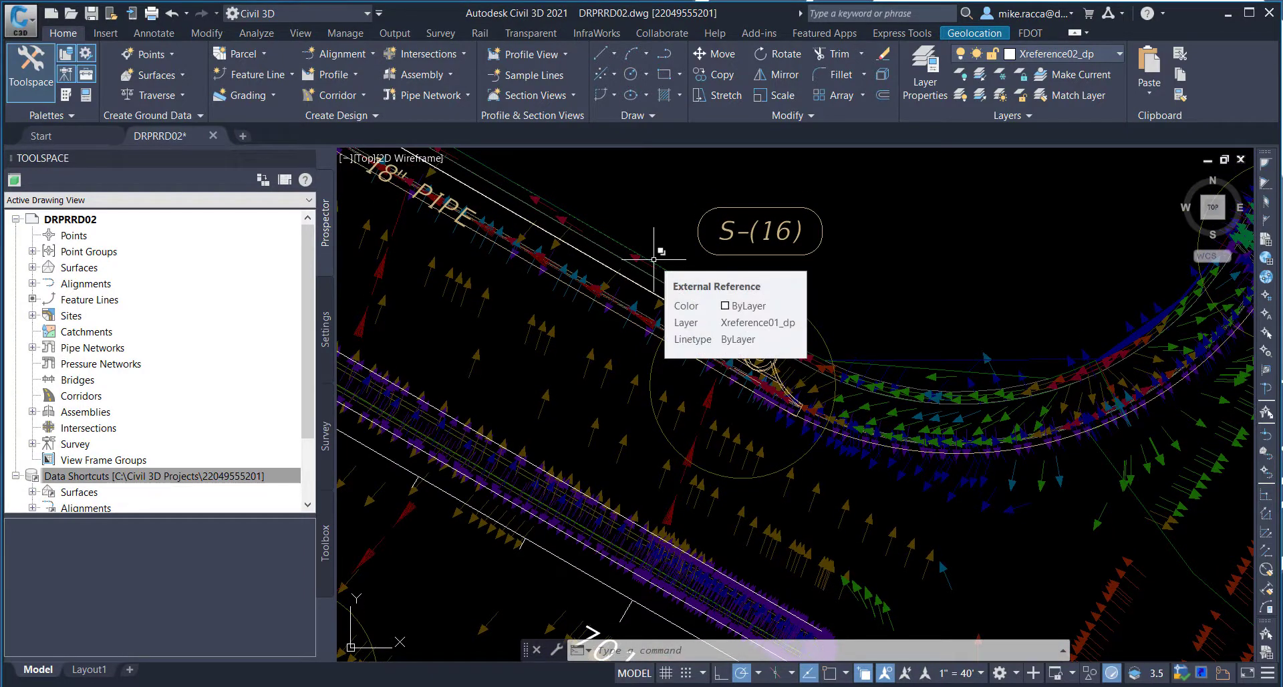
# - Delete the 18" pipe between structures S-(15) and S-(16), leaving the overlapping alignment in place
pyautogui.moveTo(624, 257); pyautogui.dragTo(823, 411, button='middle')
pyautogui.scroll(-2, 685, 323)
pyautogui.moveTo(684, 324); pyautogui.dragTo(748, 392, button='middle')
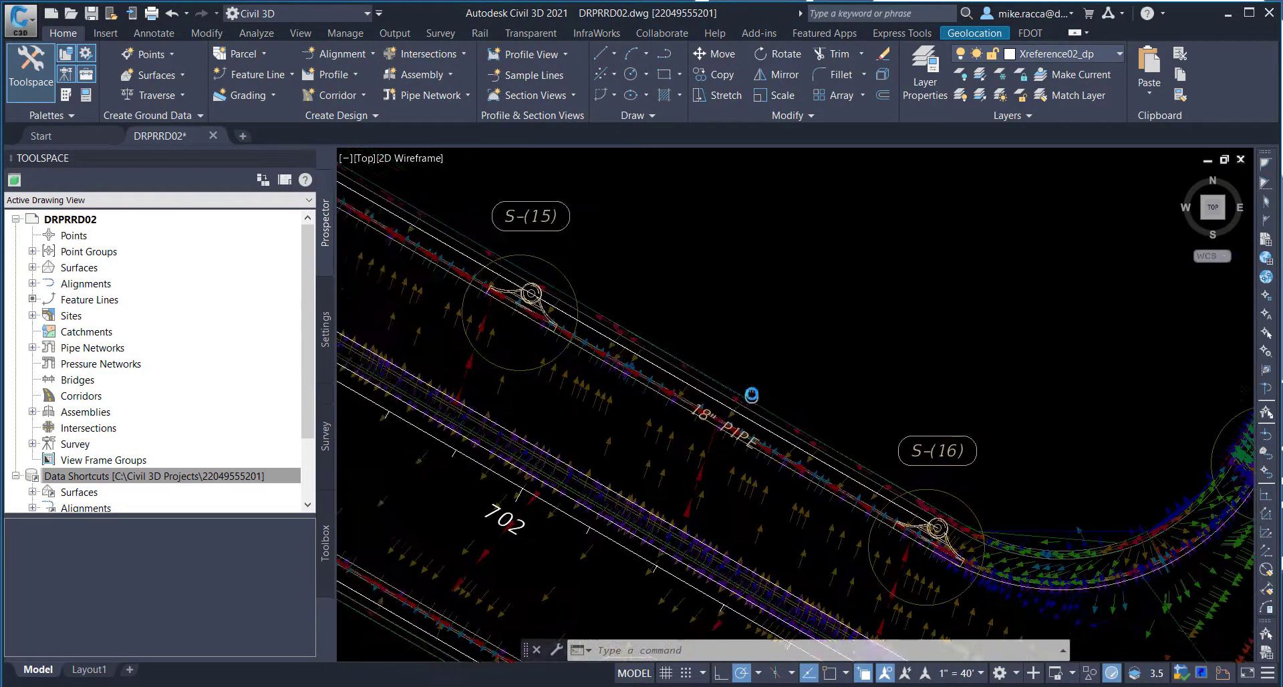
pyautogui.click(712, 403)
pyautogui.click(769, 481)
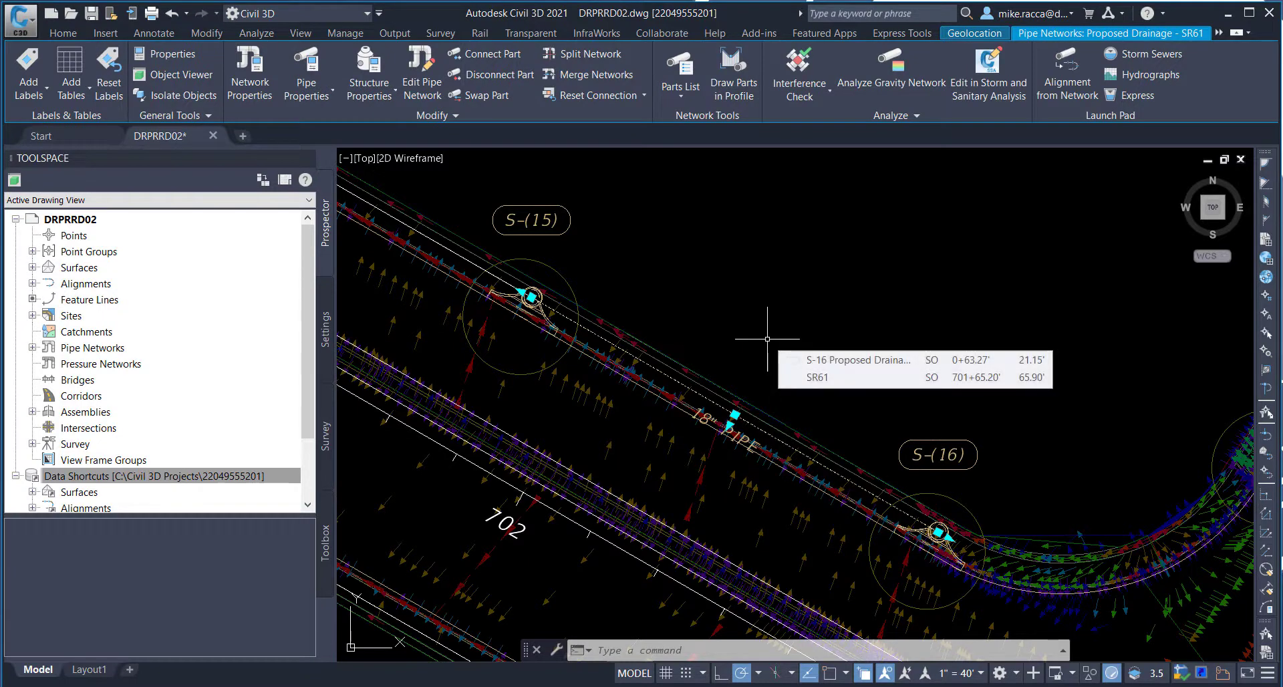
pyautogui.moveTo(767, 337)
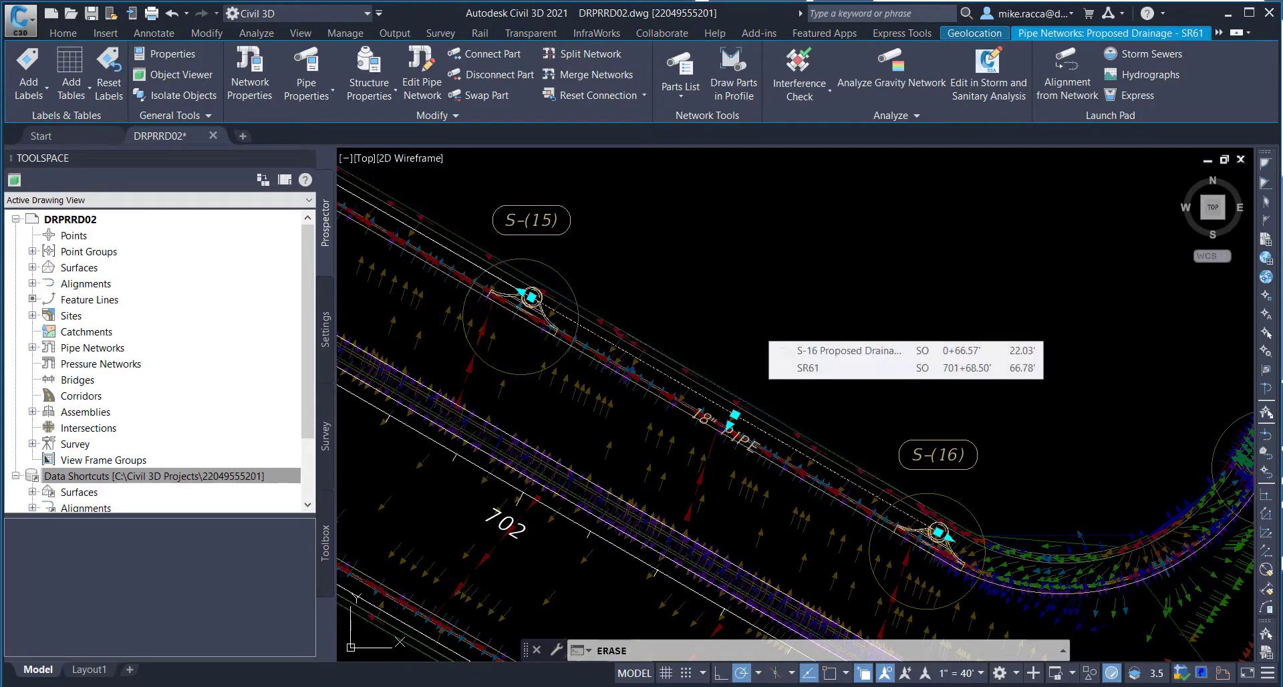
pyautogui.press('Delete')
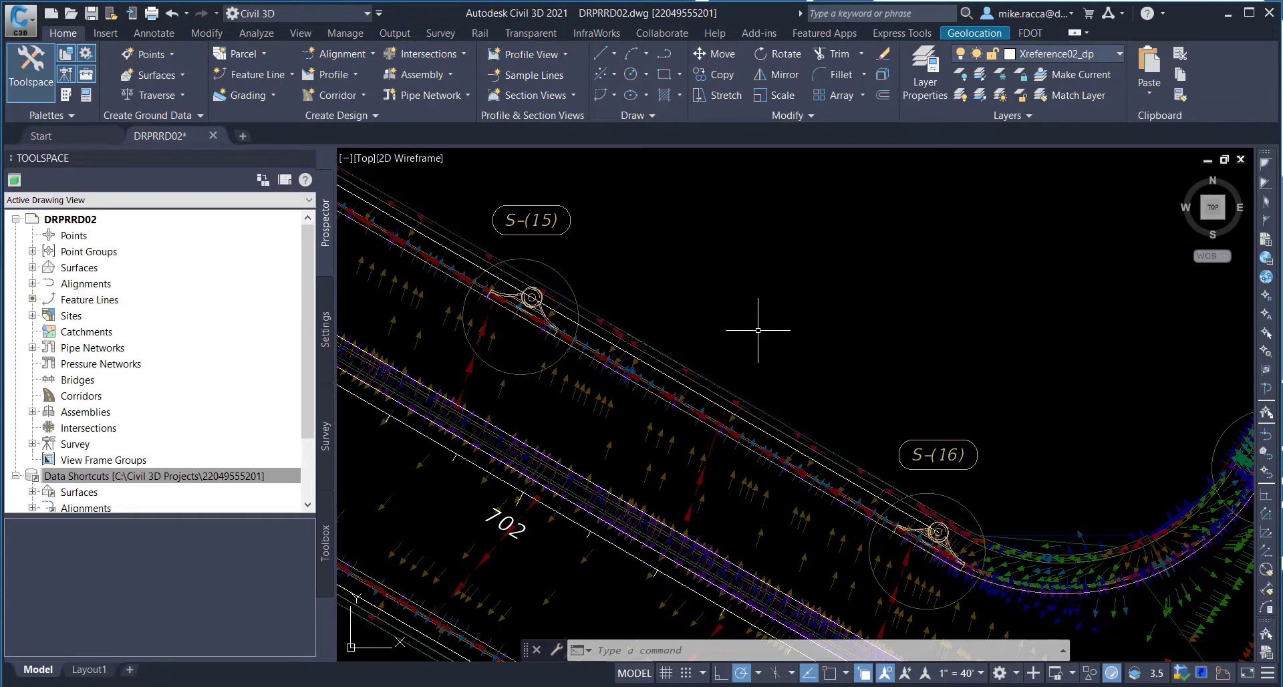
# - Delete the 18" pipe between structures S-(14) and S-(15), picking the pipe rather than the overlapping alignment
pyautogui.moveTo(692, 275)
pyautogui.mouseDown(button='middle')
pyautogui.moveTo(696, 303)
pyautogui.moveTo(980, 458)
pyautogui.moveTo(802, 354)
pyautogui.moveTo(833, 375)
pyautogui.mouseUp(button='middle')
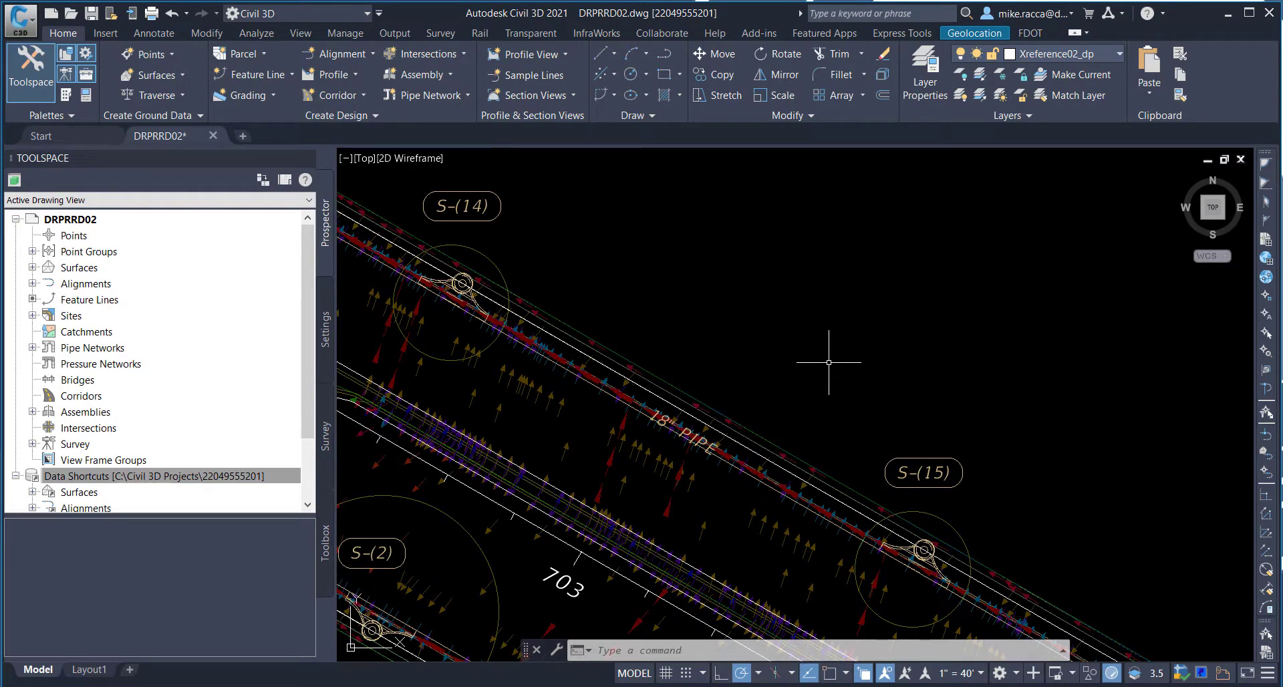
pyautogui.moveTo(829, 363)
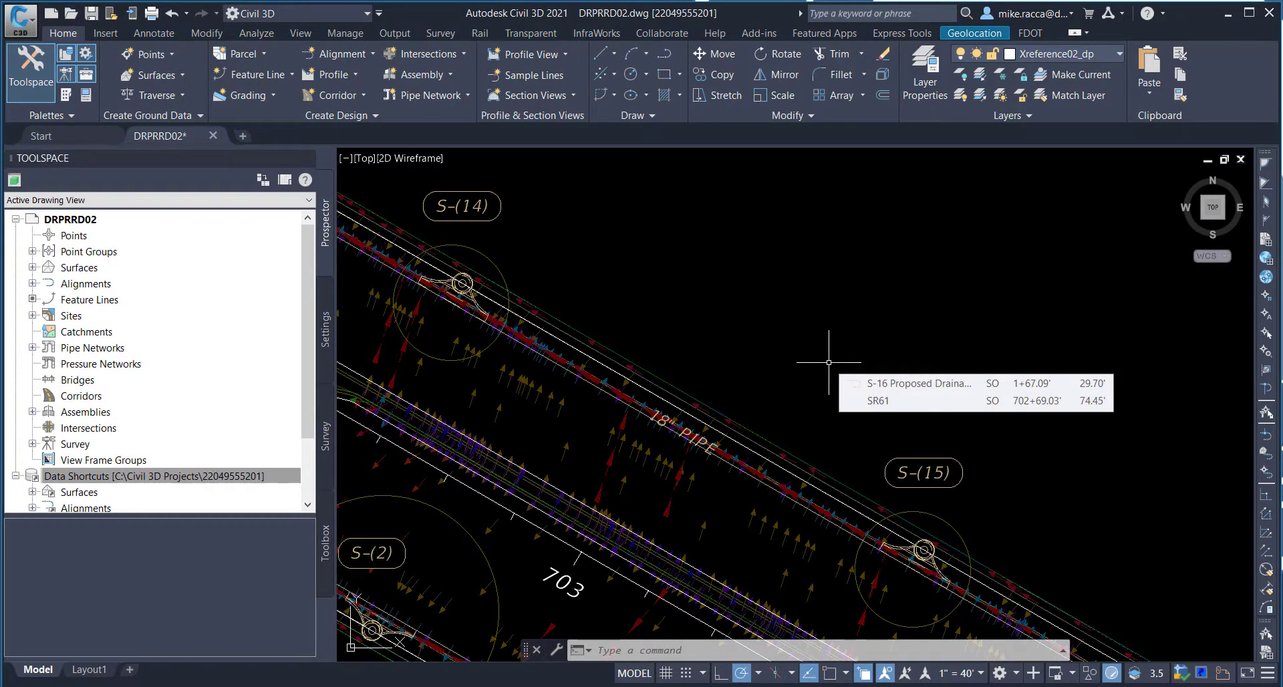
pyautogui.click(700, 422)
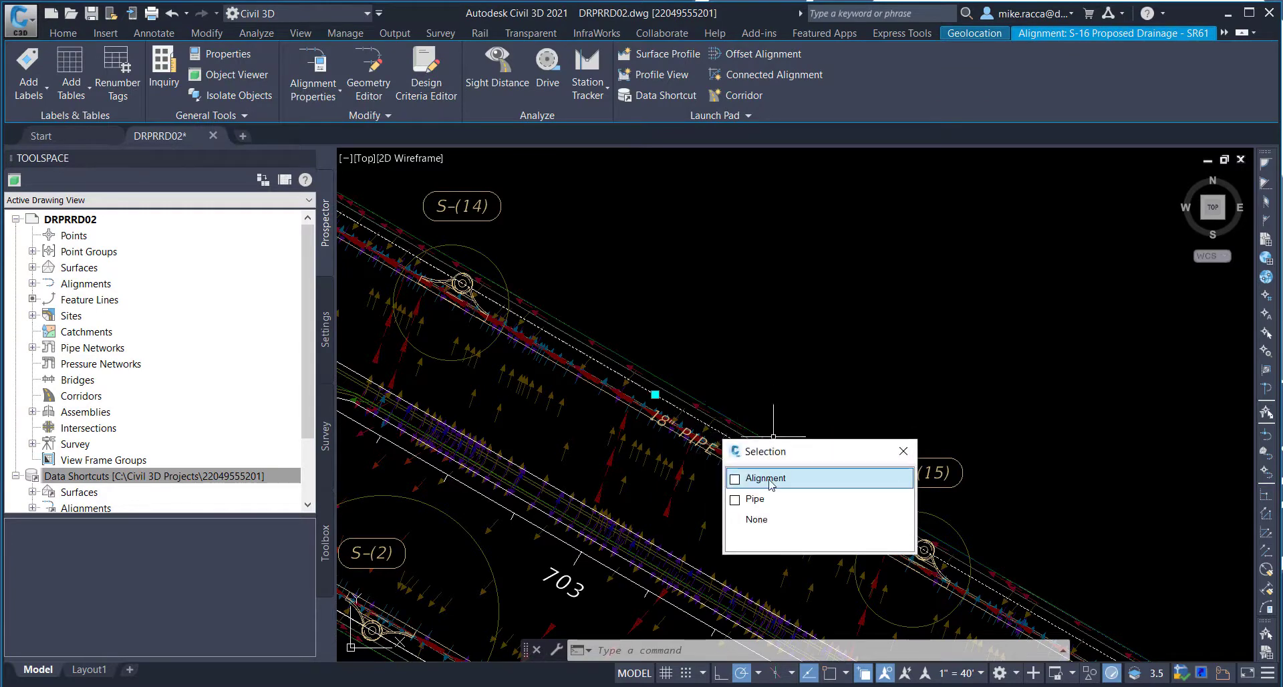
pyautogui.click(766, 507)
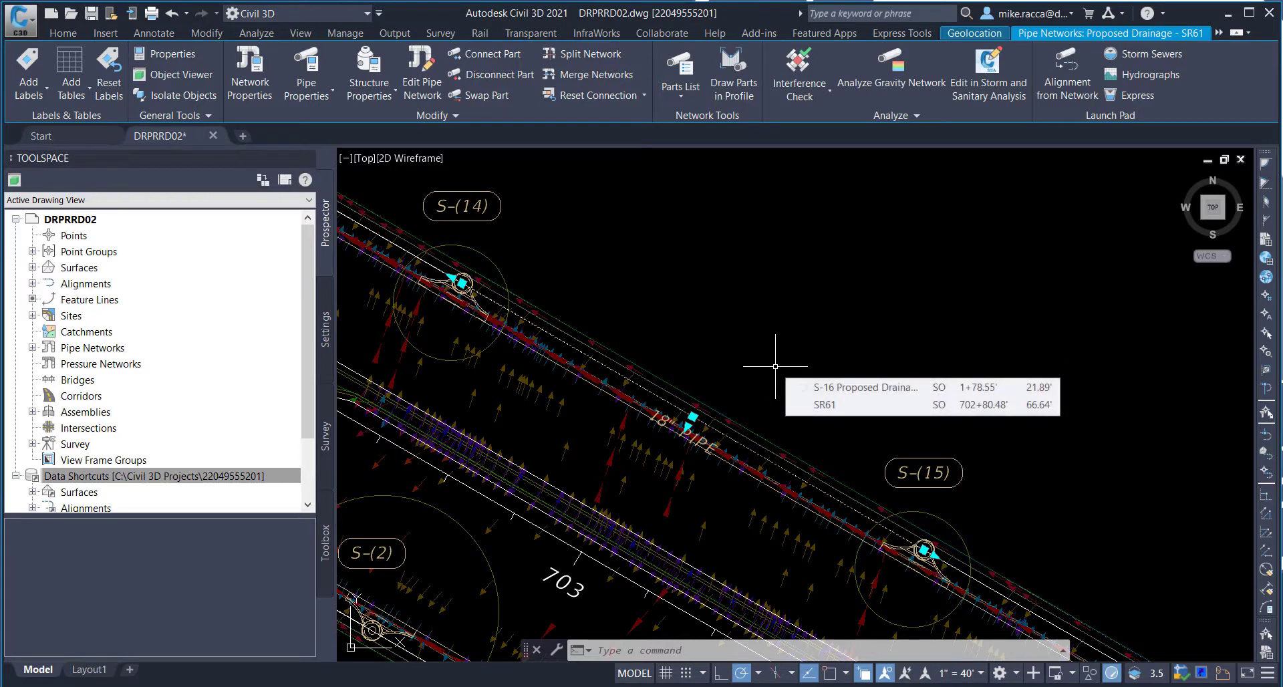
pyautogui.press('Delete')
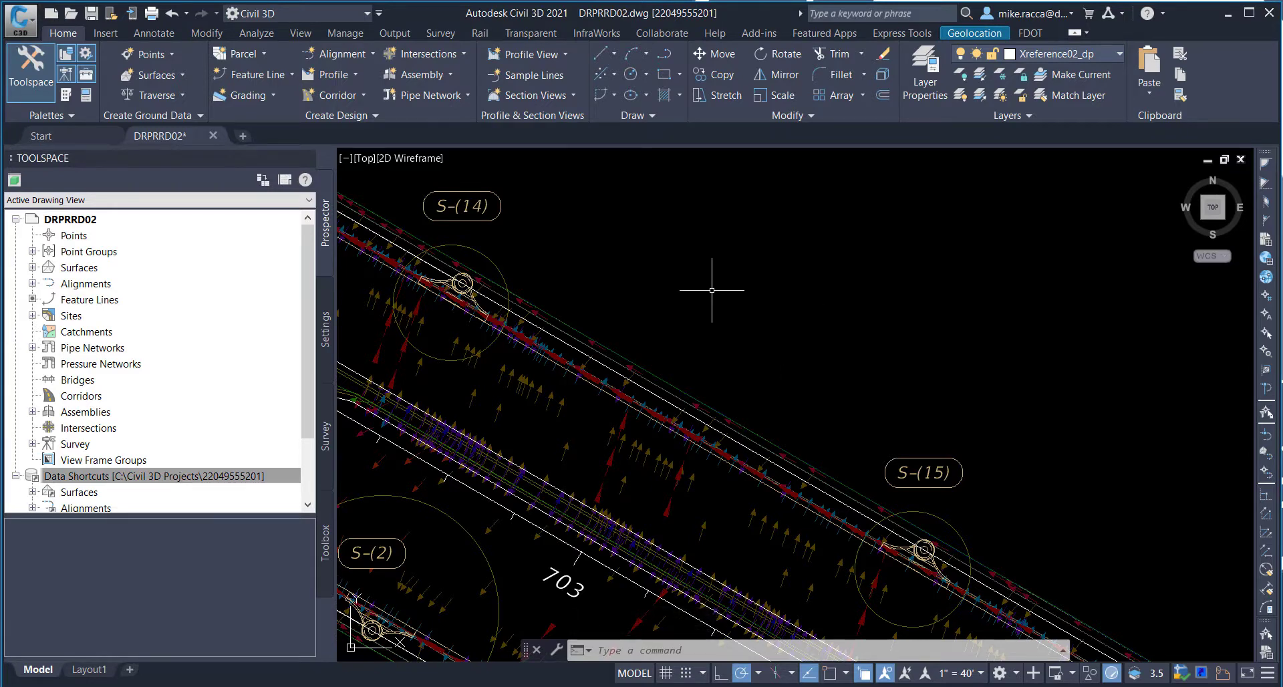
# - Delete the 18" pipe crossing the road between structures S-(4) and S-(3), keeping the overlapping alignment
pyautogui.scroll(-2, 711, 290)
pyautogui.moveTo(750, 358)
pyautogui.mouseDown(button='middle')
pyautogui.moveTo(663, 235)
pyautogui.moveTo(923, 417)
pyautogui.mouseUp(button='middle')
pyautogui.scroll(-2, 691, 290)
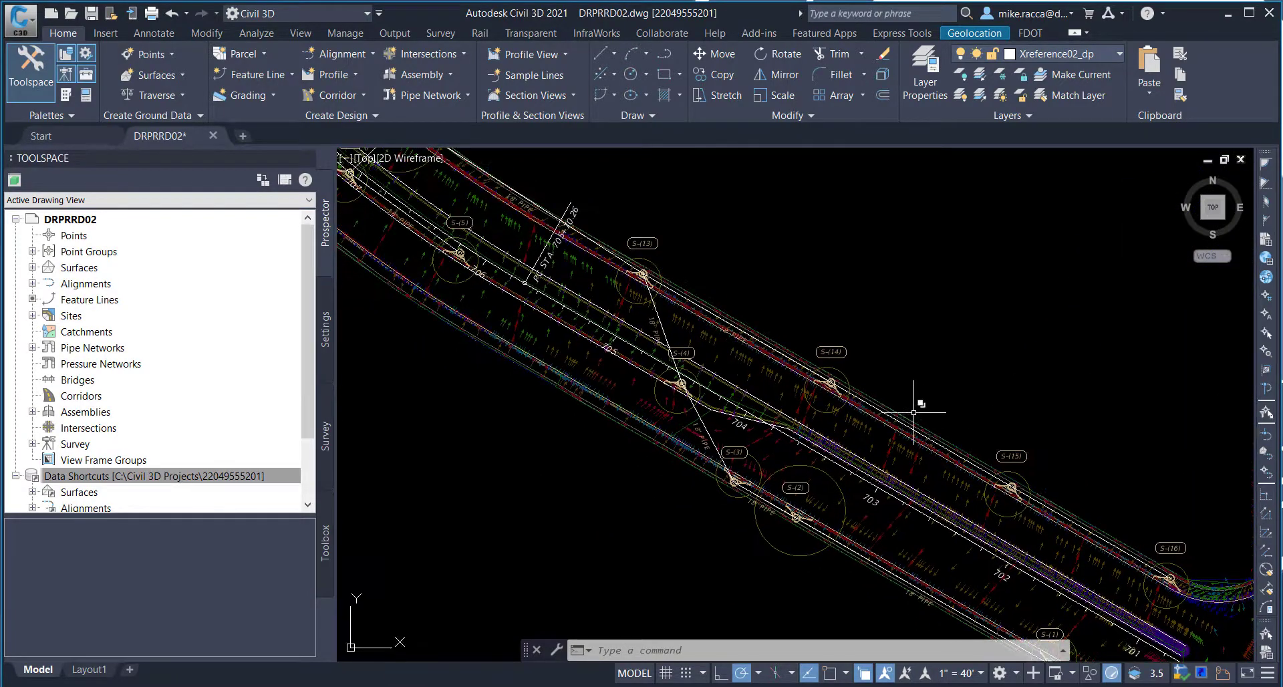
pyautogui.moveTo(616, 295); pyautogui.dragTo(795, 381, button='middle')
pyautogui.scroll(2, 796, 381)
pyautogui.moveTo(655, 280)
pyautogui.mouseDown(button='middle')
pyautogui.moveTo(905, 501)
pyautogui.moveTo(628, 281)
pyautogui.moveTo(547, 249)
pyautogui.moveTo(499, 257)
pyautogui.mouseUp(button='middle')
pyautogui.scroll(2, 546, 249)
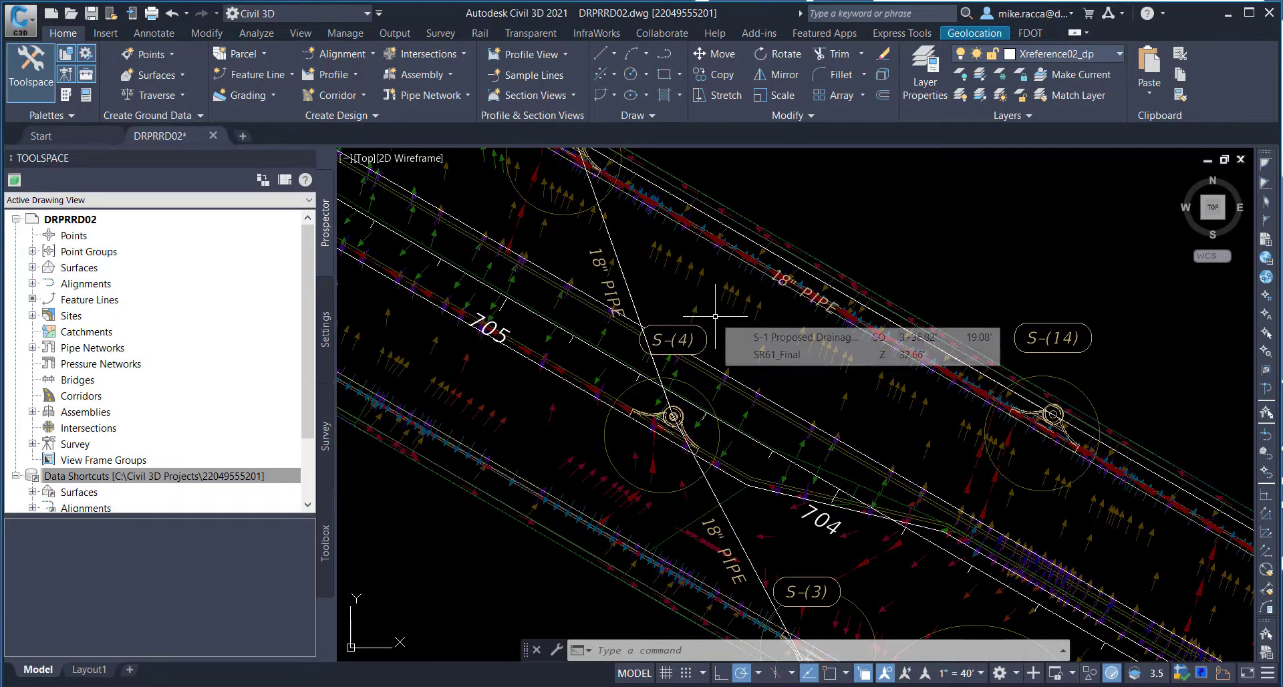
pyautogui.moveTo(718, 313)
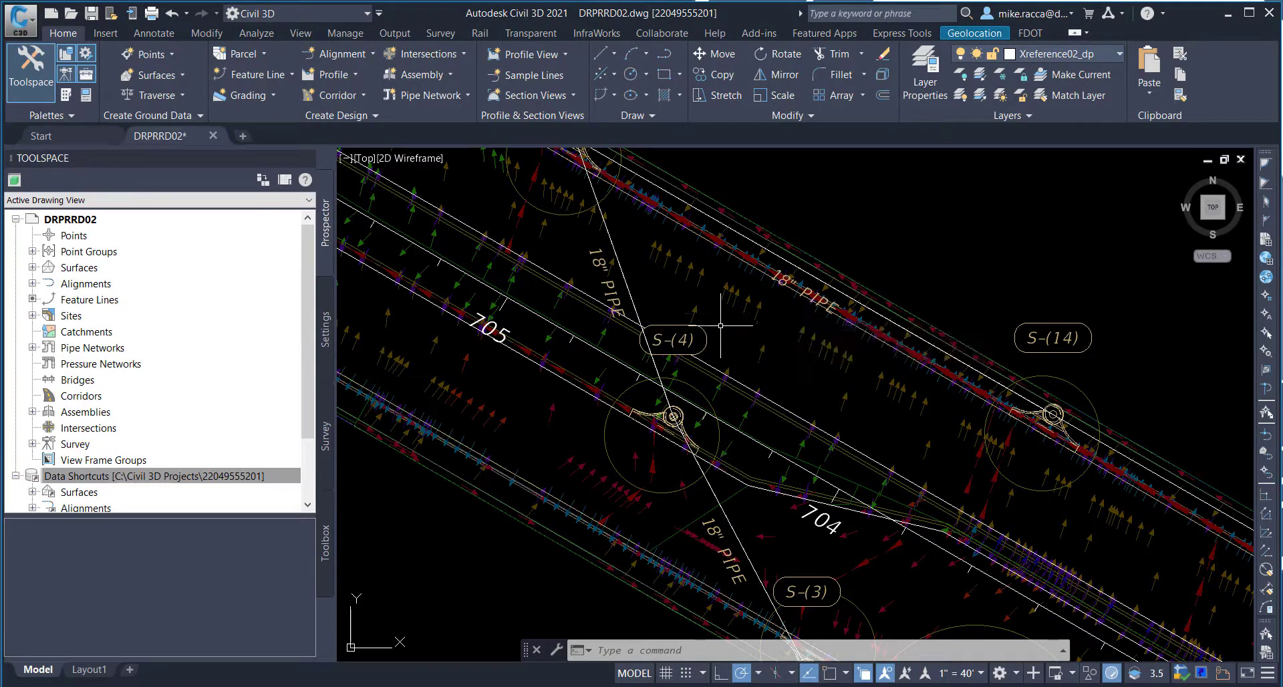
pyautogui.moveTo(792, 401); pyautogui.dragTo(725, 246, button='middle')
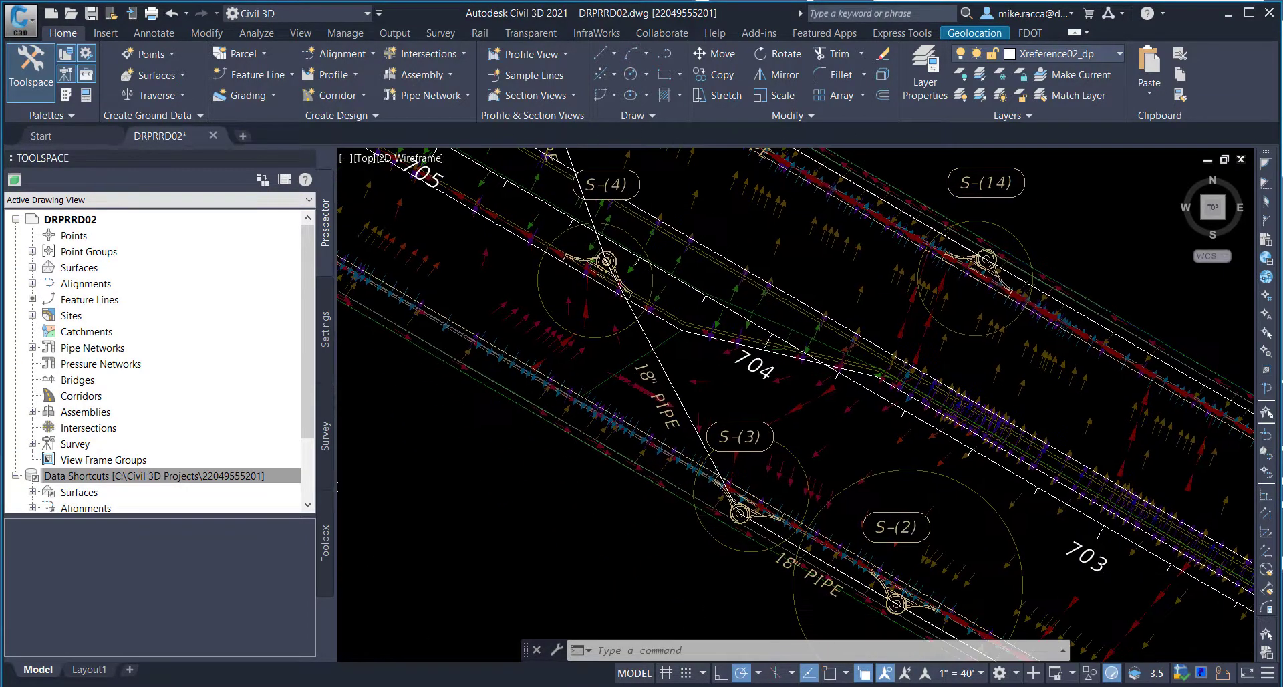
pyautogui.click(684, 384)
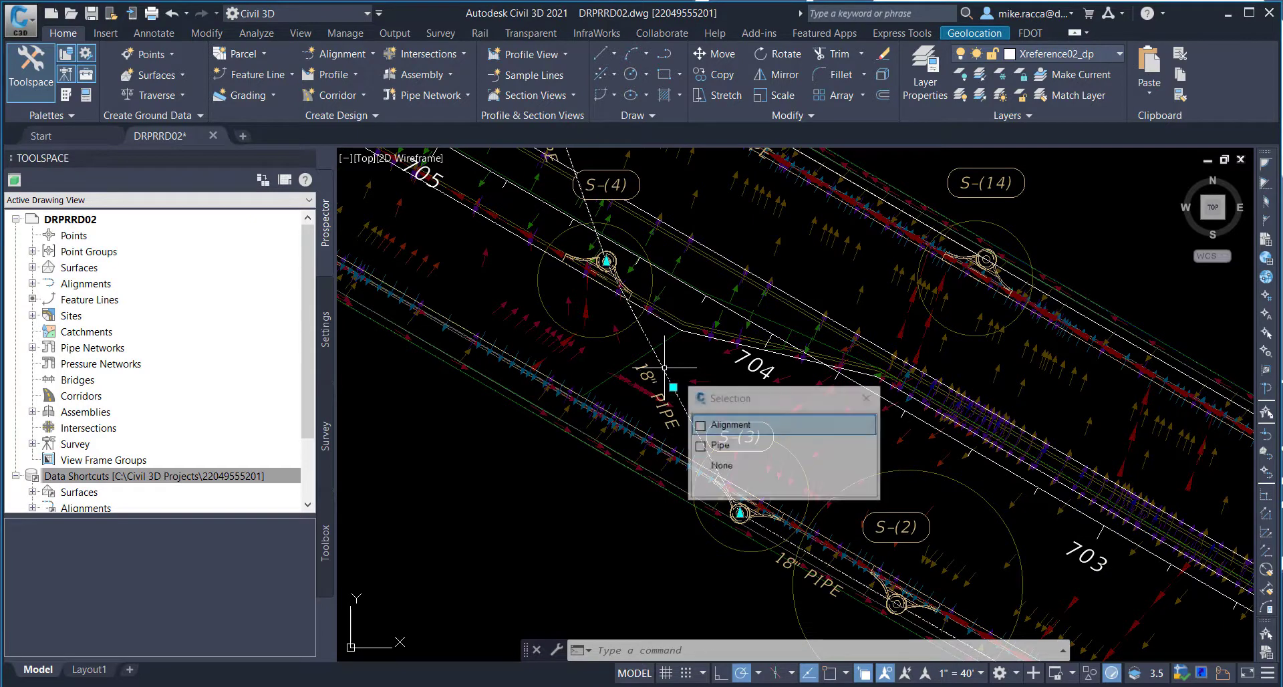
pyautogui.click(715, 446)
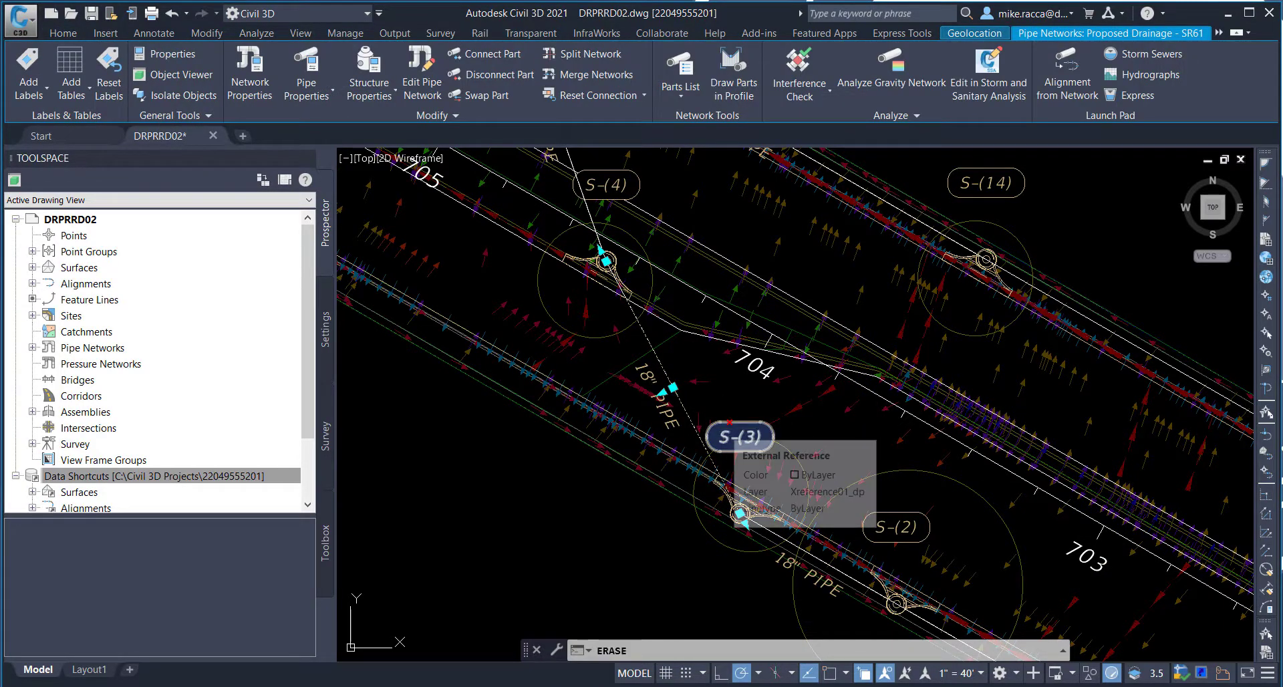
pyautogui.press('Delete')
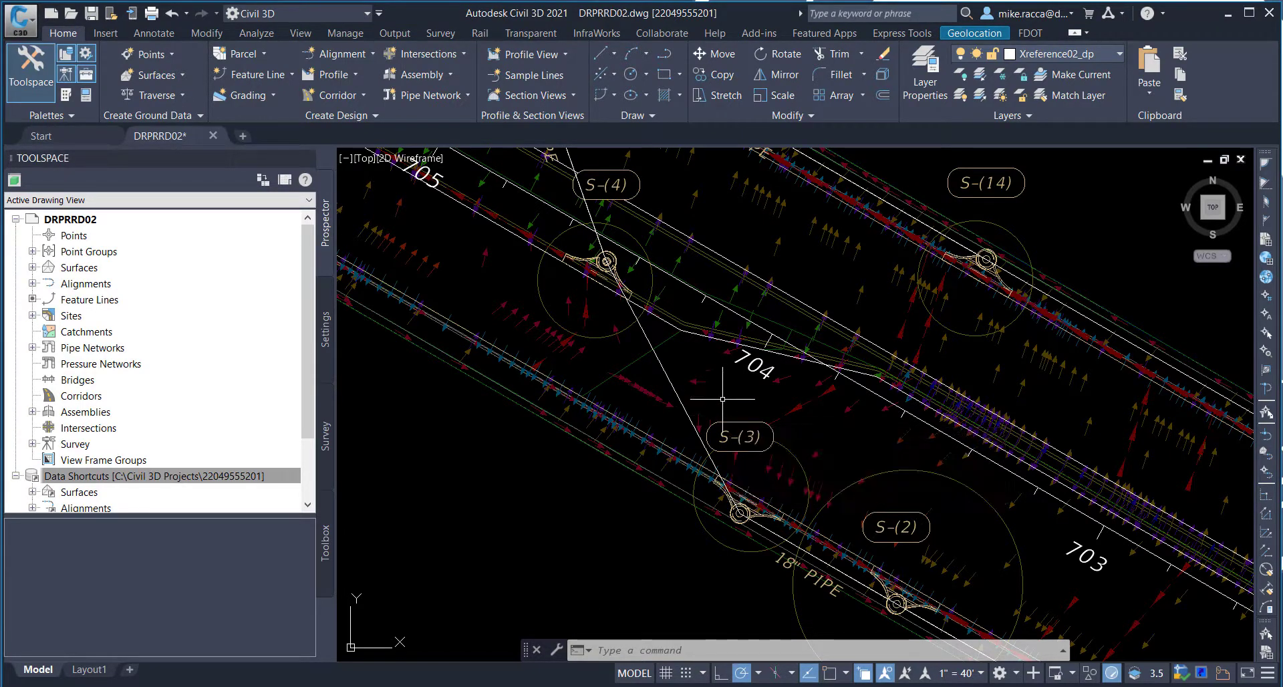
# - Delete the 18" pipe between structures S-(9) and S-(8) near station 709, keeping the overlapping alignment
pyautogui.scroll(-2, 708, 418)
pyautogui.moveTo(699, 419); pyautogui.dragTo(1029, 608, button='middle')
pyautogui.moveTo(706, 373); pyautogui.dragTo(731, 409, button='middle')
pyautogui.scroll(3, 667, 403)
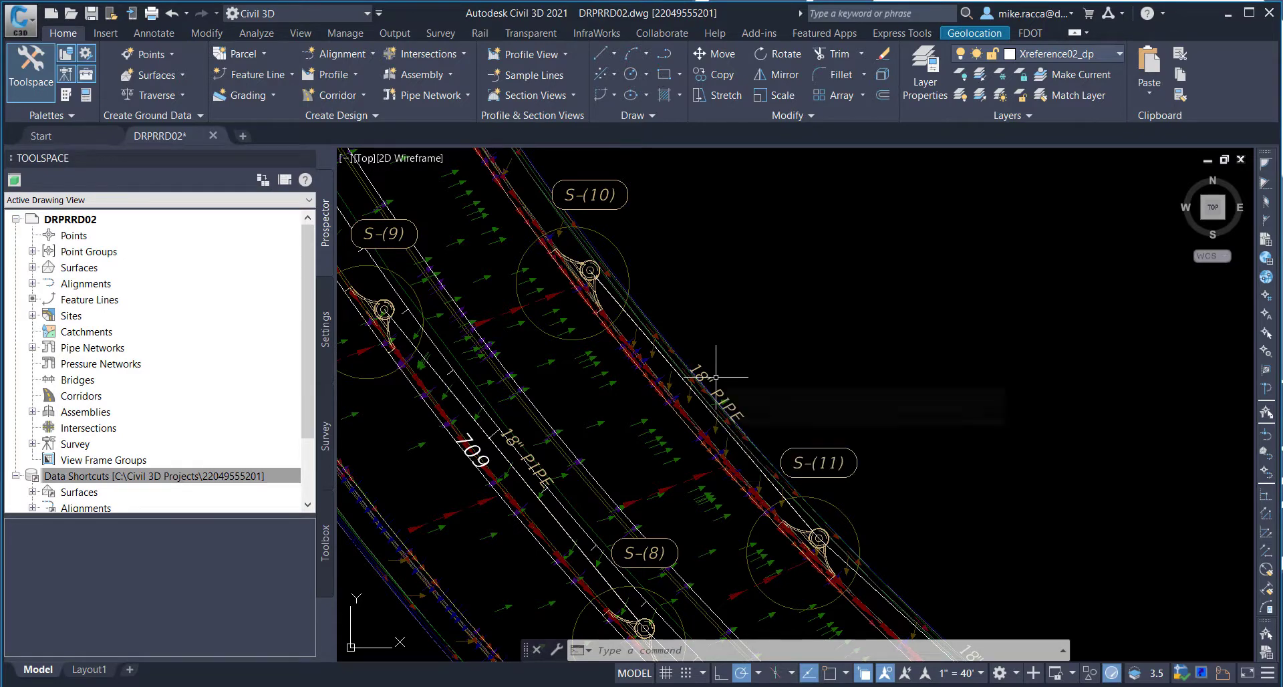
pyautogui.moveTo(716, 377)
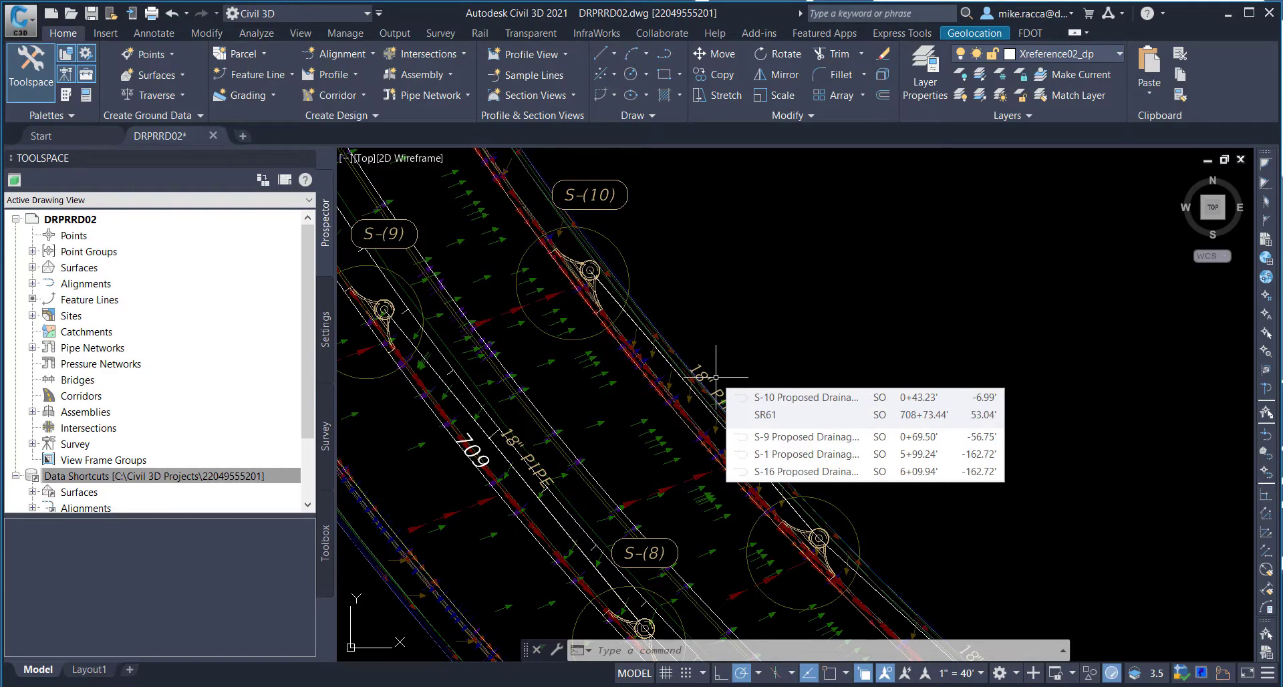
pyautogui.moveTo(613, 401); pyautogui.dragTo(677, 371, button='middle')
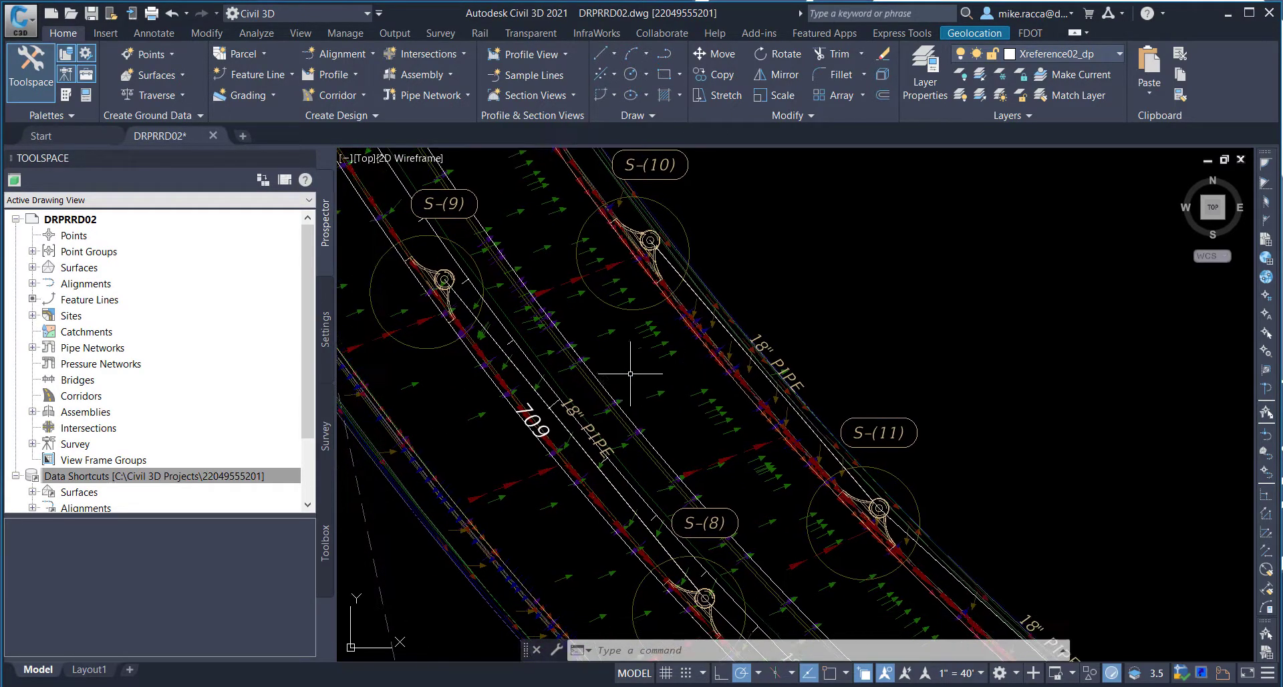
pyautogui.click(530, 384)
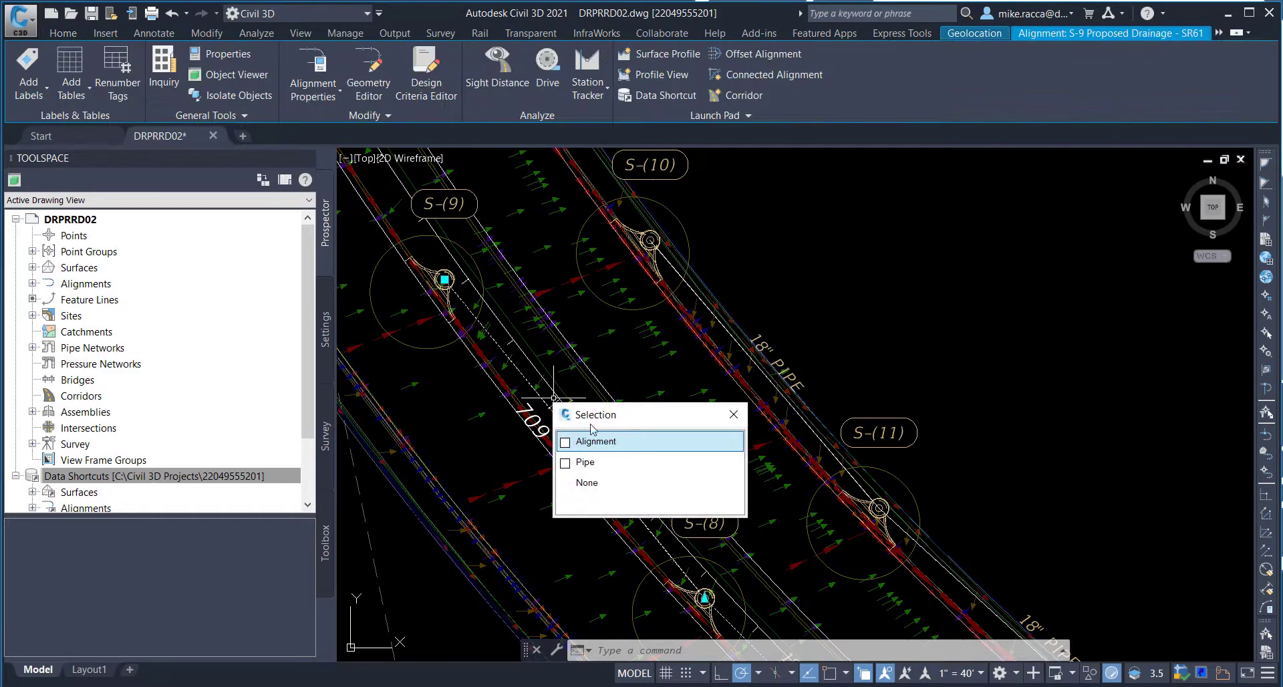
pyautogui.click(583, 461)
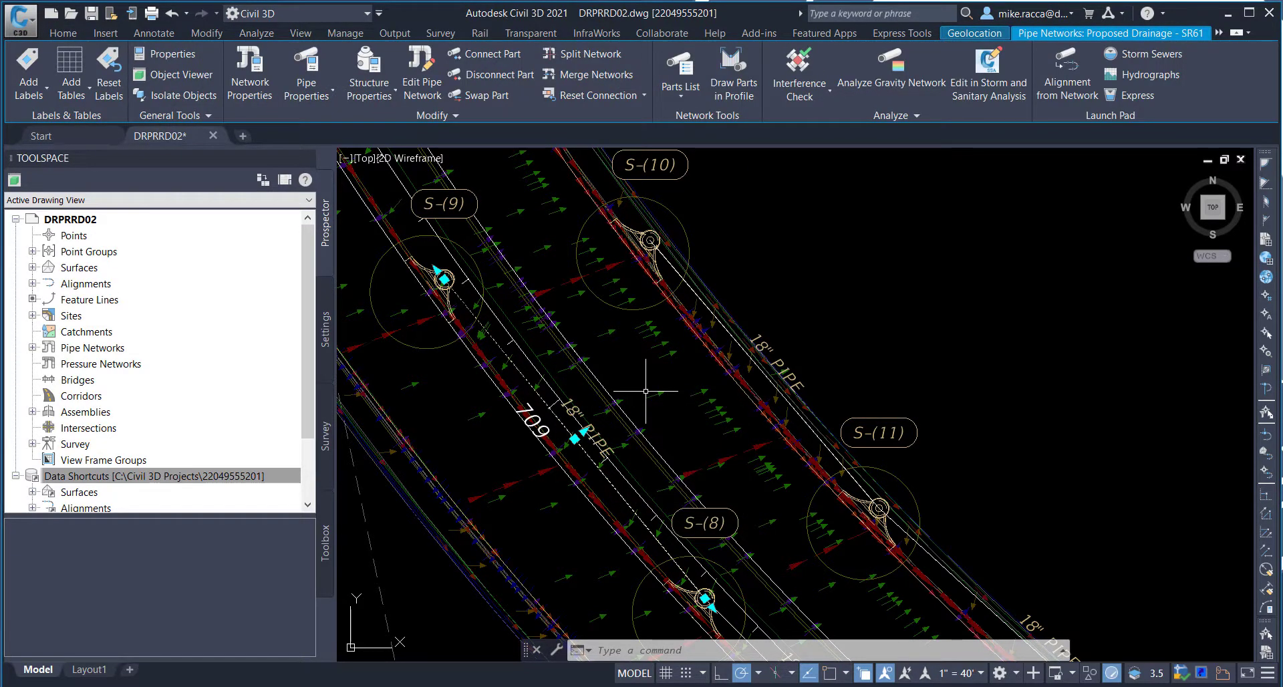
pyautogui.press('Delete')
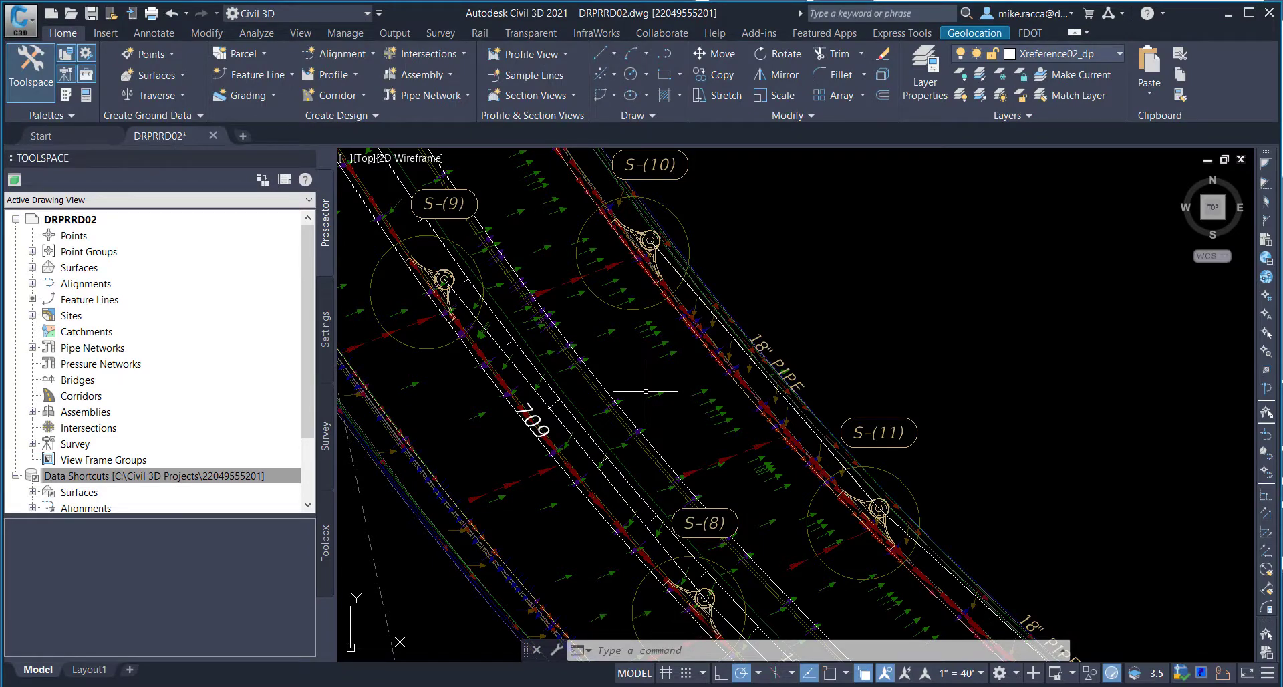
# - Delete the 18" pipe between structures S-(8) and S-(7) near station 708, picking the pipe rather than the alignment
pyautogui.moveTo(647, 392)
pyautogui.mouseDown(button='middle')
pyautogui.moveTo(567, 309)
pyautogui.moveTo(615, 435)
pyautogui.moveTo(550, 332)
pyautogui.mouseUp(button='middle')
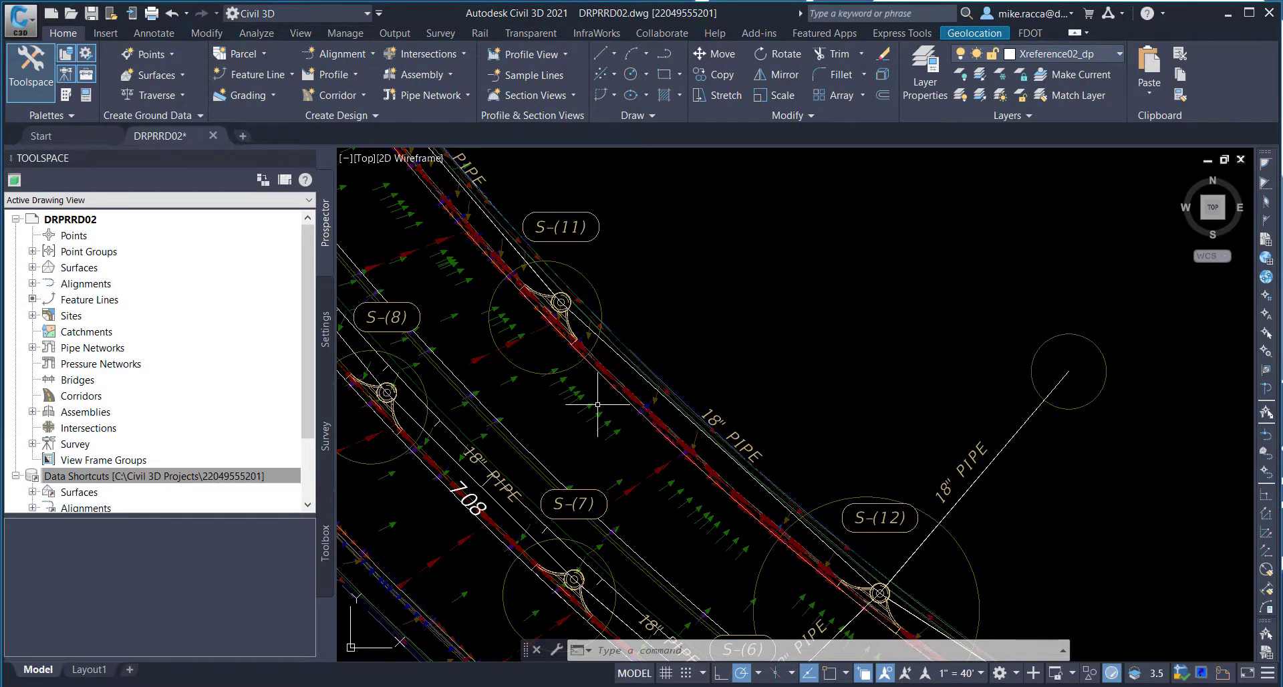
pyautogui.moveTo(608, 421); pyautogui.dragTo(687, 381, button='middle')
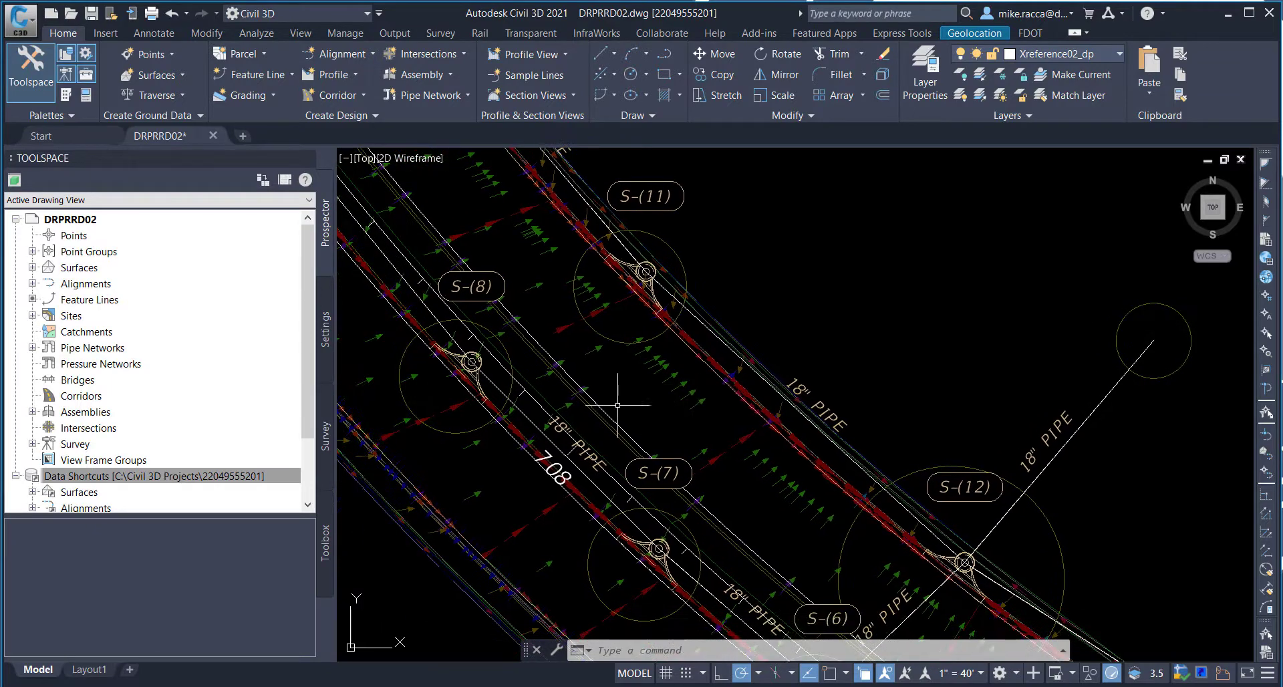
pyautogui.click(565, 447)
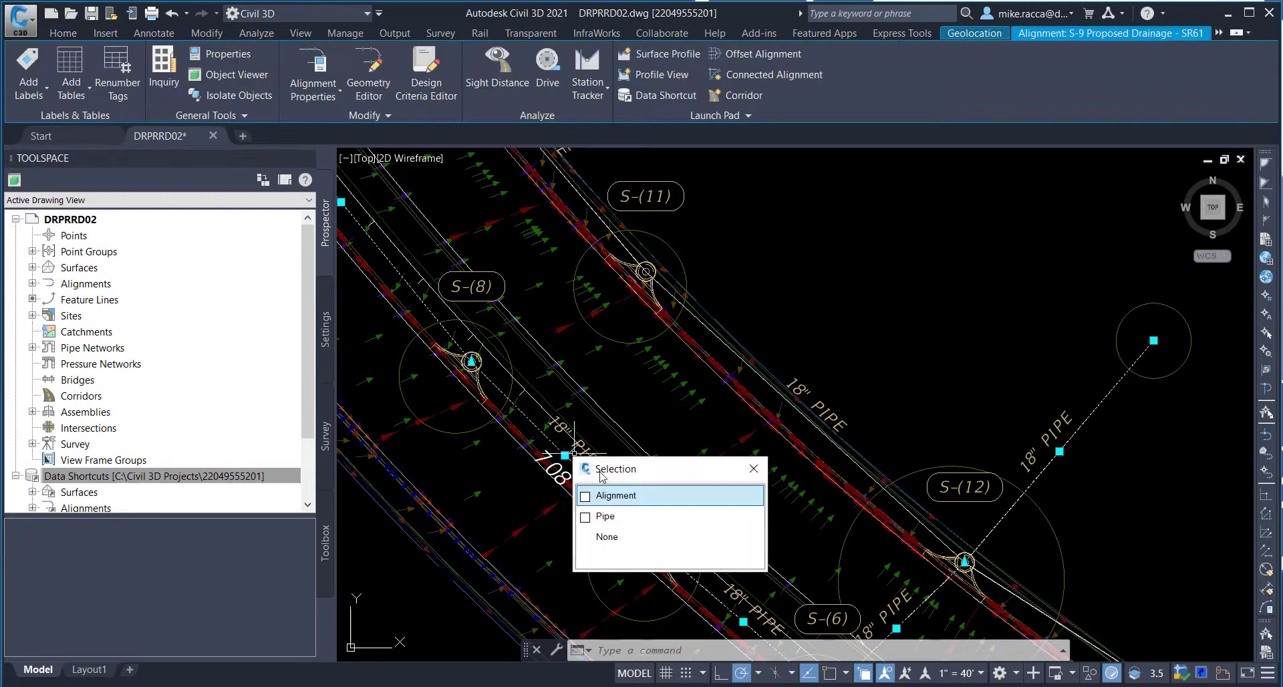
pyautogui.click(598, 517)
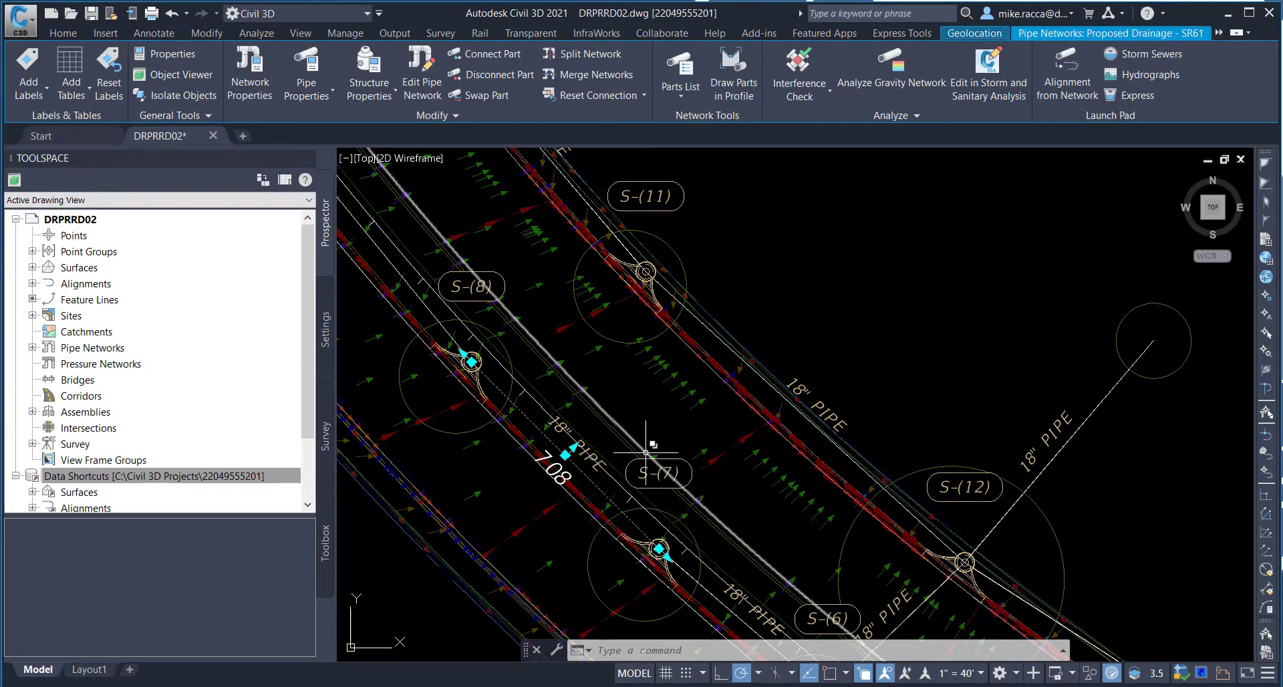
pyautogui.press('Delete')
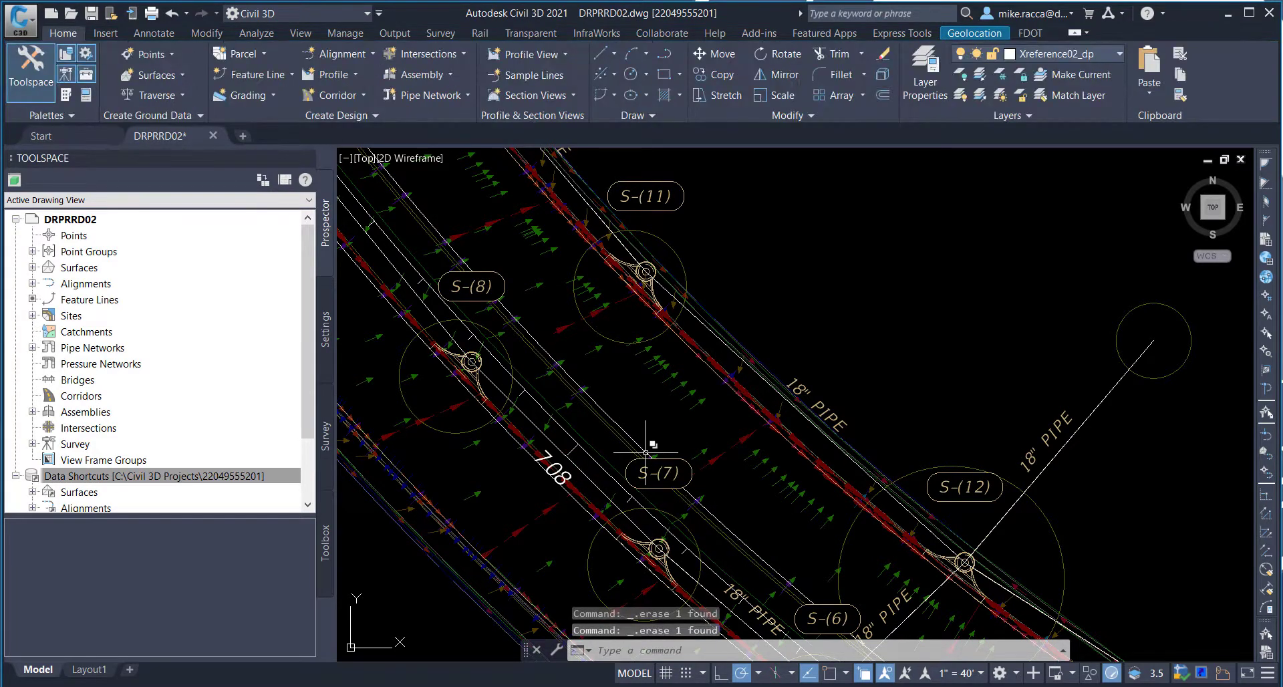
# - Delete structure S-(15) from the proposed drainage network along SR61
pyautogui.moveTo(646, 453)
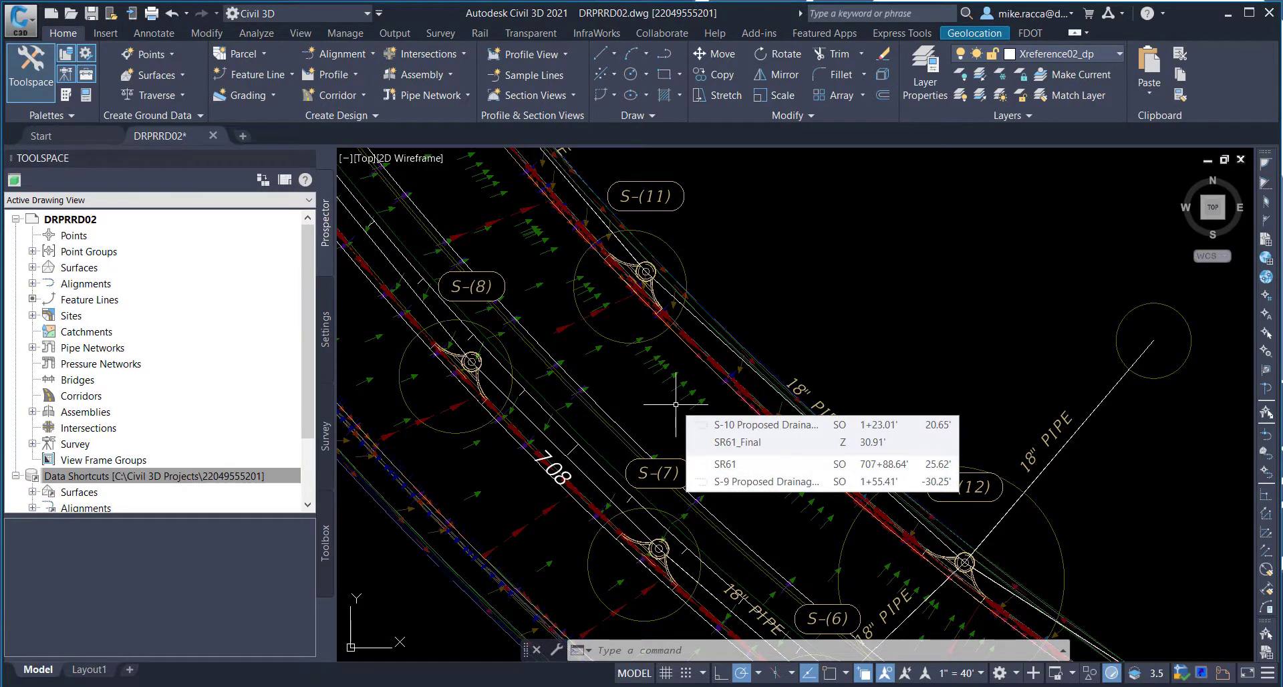
pyautogui.moveTo(676, 404)
pyautogui.mouseDown(button='middle')
pyautogui.moveTo(510, 286)
pyautogui.moveTo(736, 406)
pyautogui.moveTo(678, 394)
pyautogui.mouseUp(button='middle')
pyautogui.scroll(5, 678, 395)
pyautogui.scroll(-1, 676, 421)
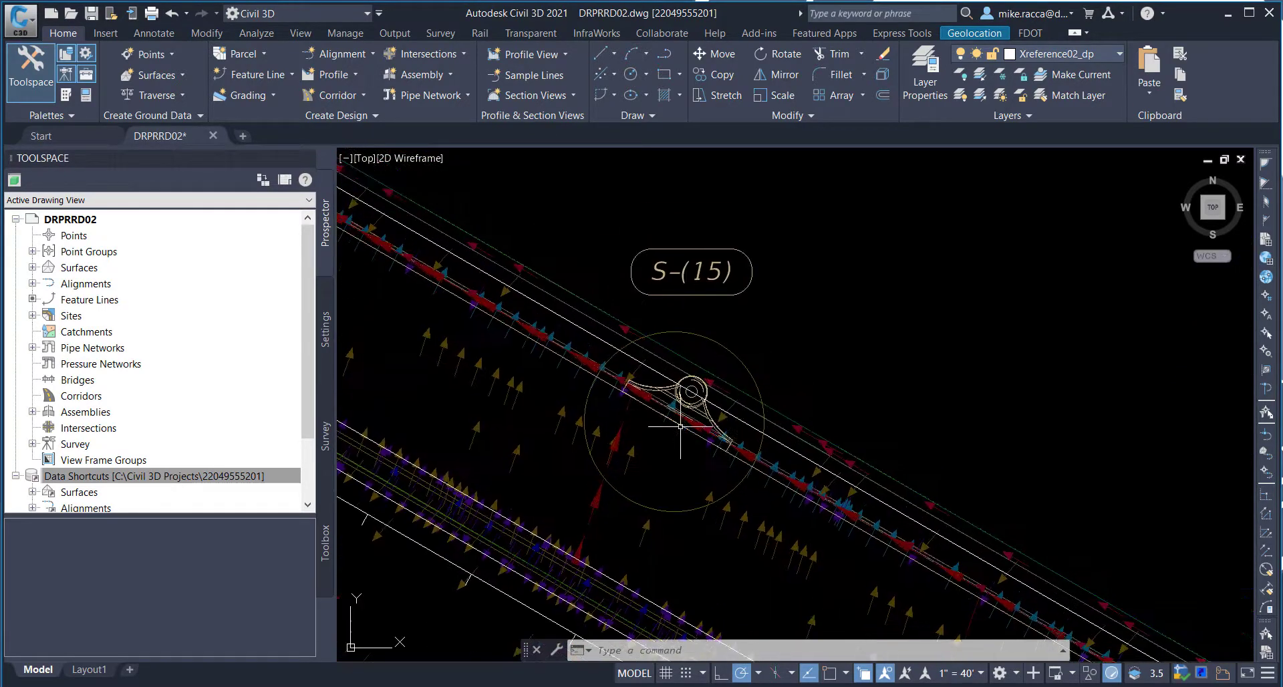
pyautogui.click(682, 381)
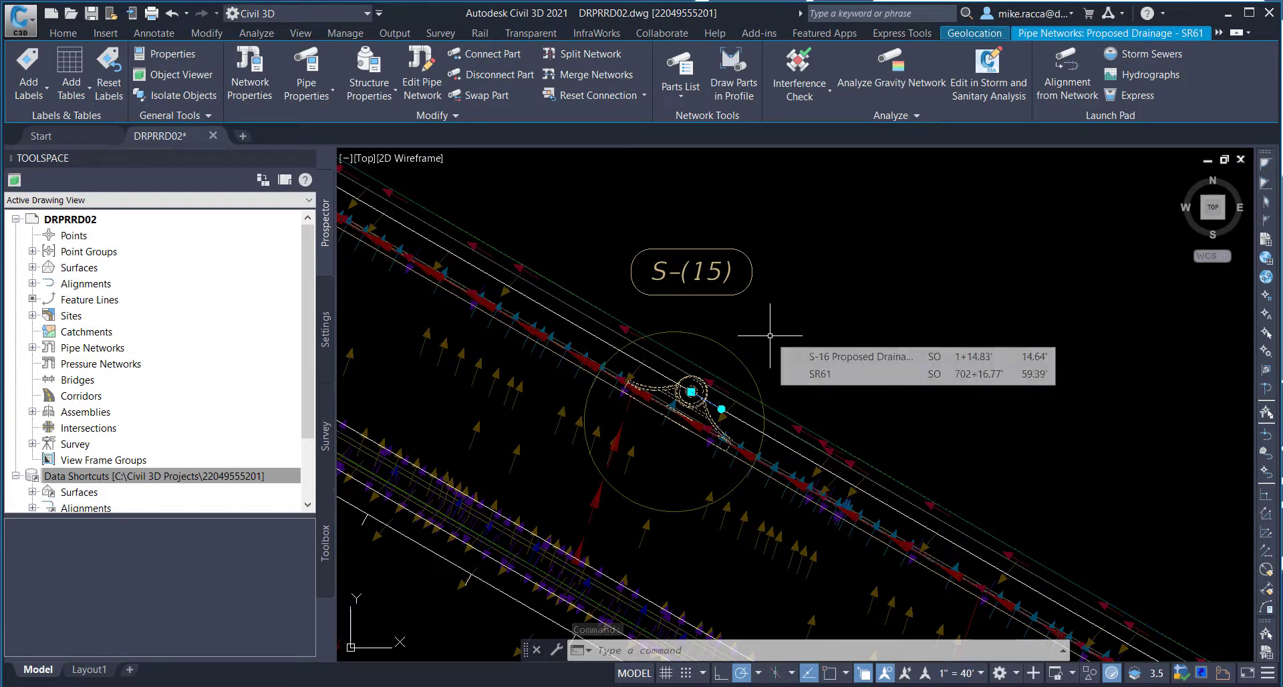
pyautogui.press('Delete')
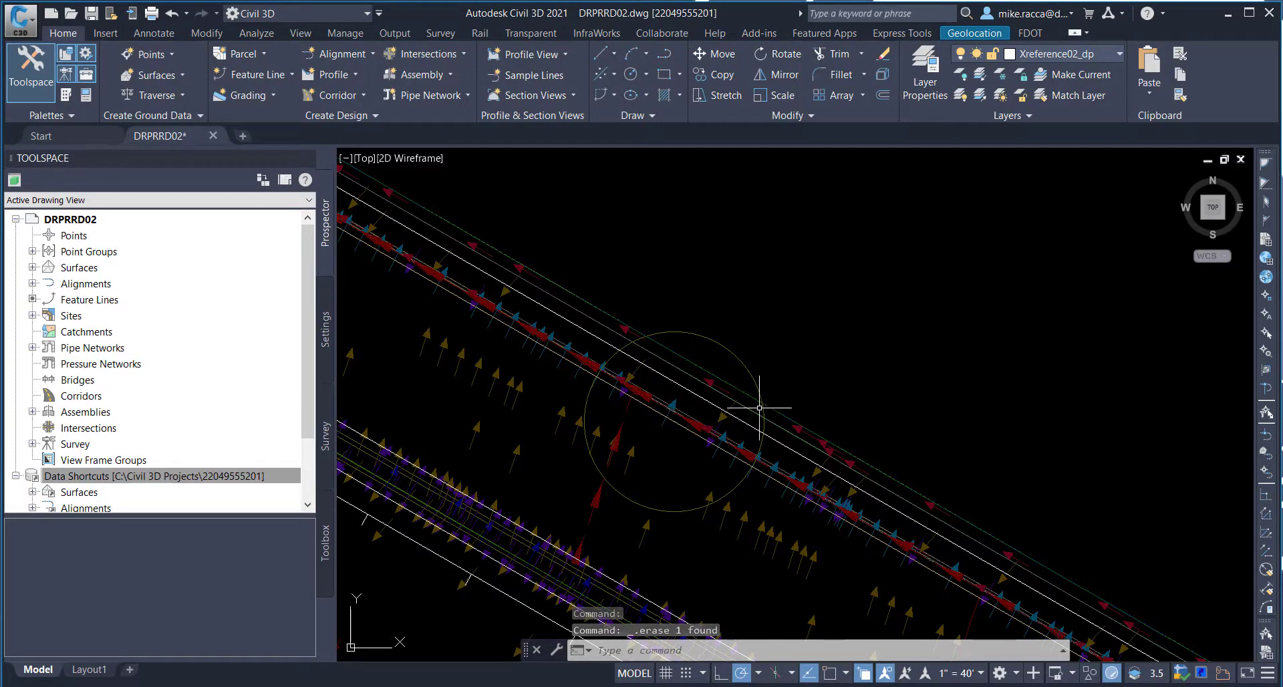
# - Delete structure S-(14) from the proposed drainage network near station 704
pyautogui.scroll(-2, 663, 370)
pyautogui.moveTo(635, 349)
pyautogui.mouseDown(button='middle')
pyautogui.moveTo(954, 516)
pyautogui.moveTo(875, 469)
pyautogui.mouseUp(button='middle')
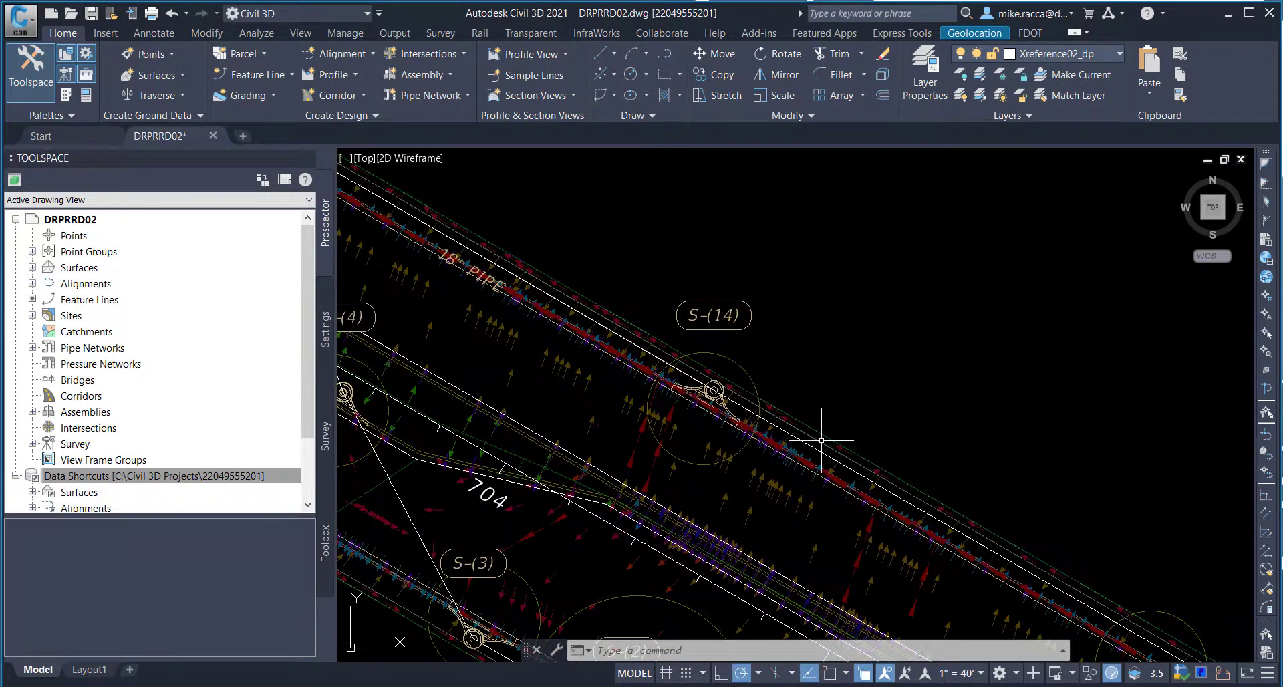
pyautogui.scroll(2, 799, 428)
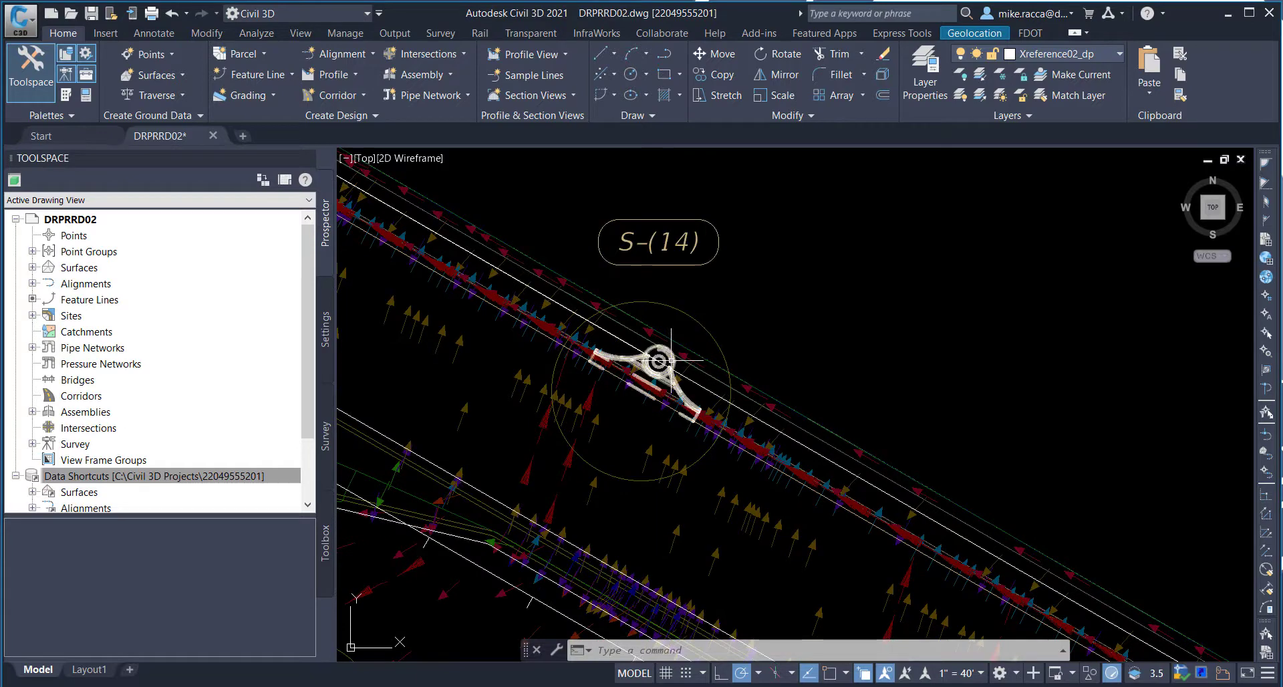
pyautogui.click(686, 394)
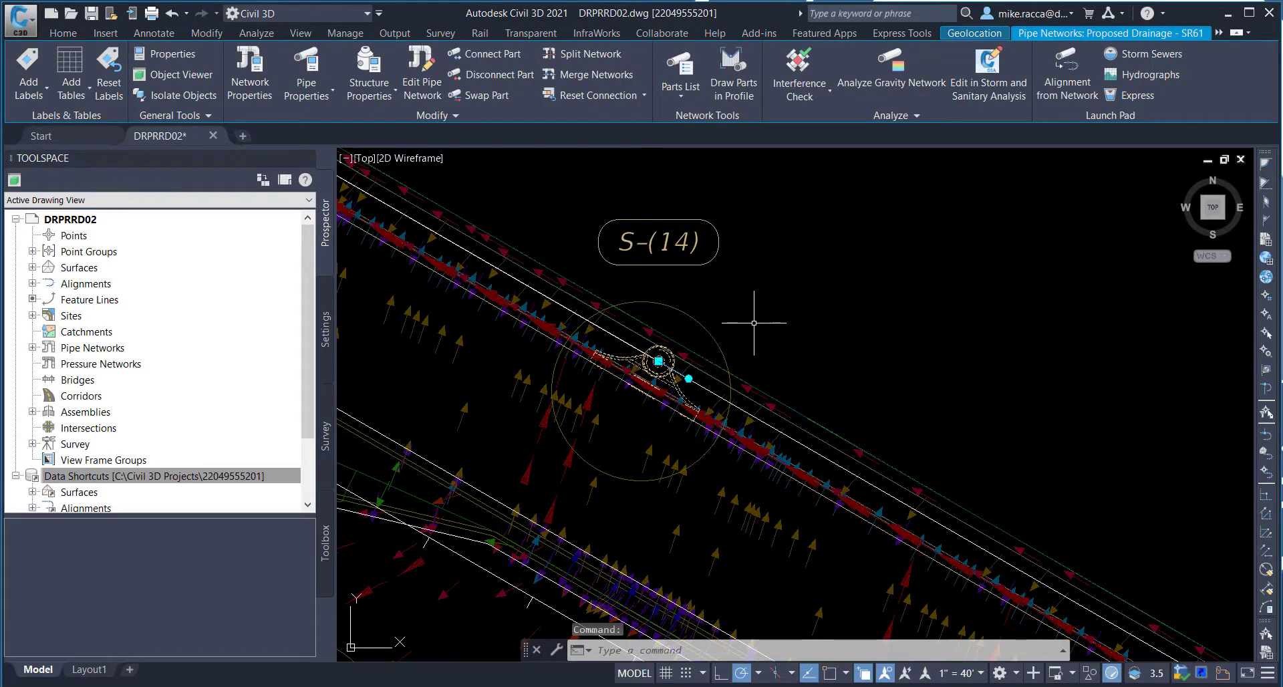
pyautogui.press('Delete')
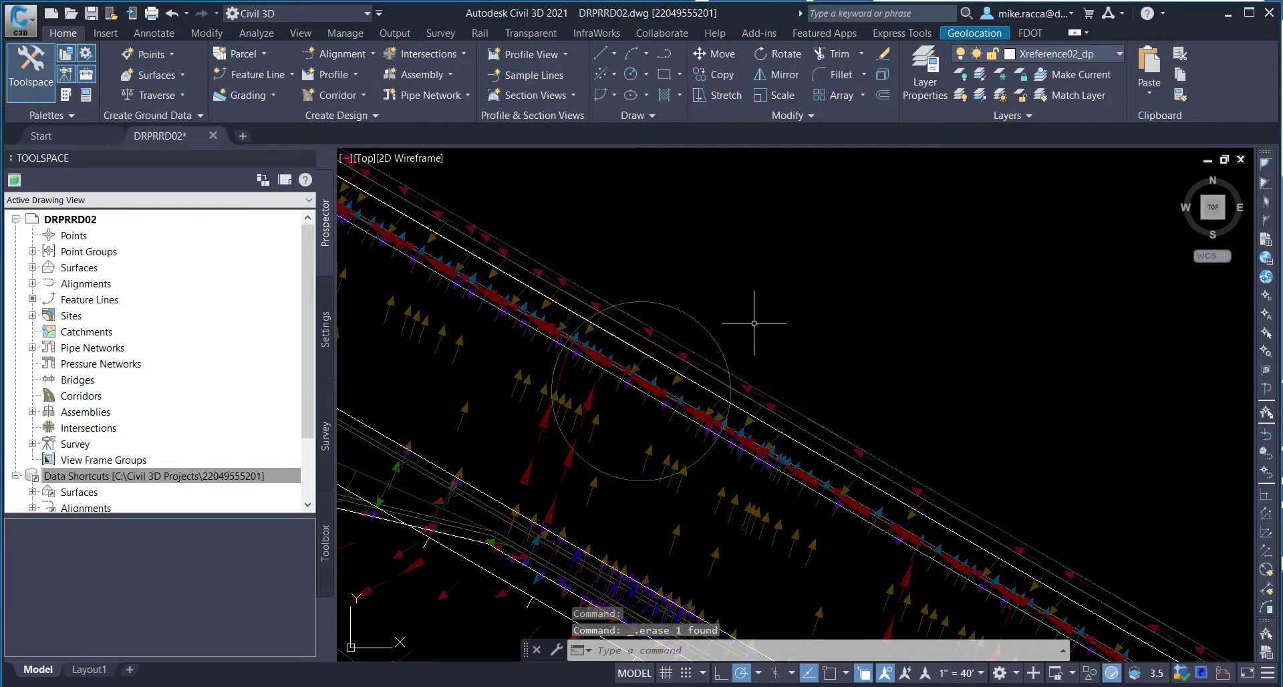
pyautogui.moveTo(754, 324)
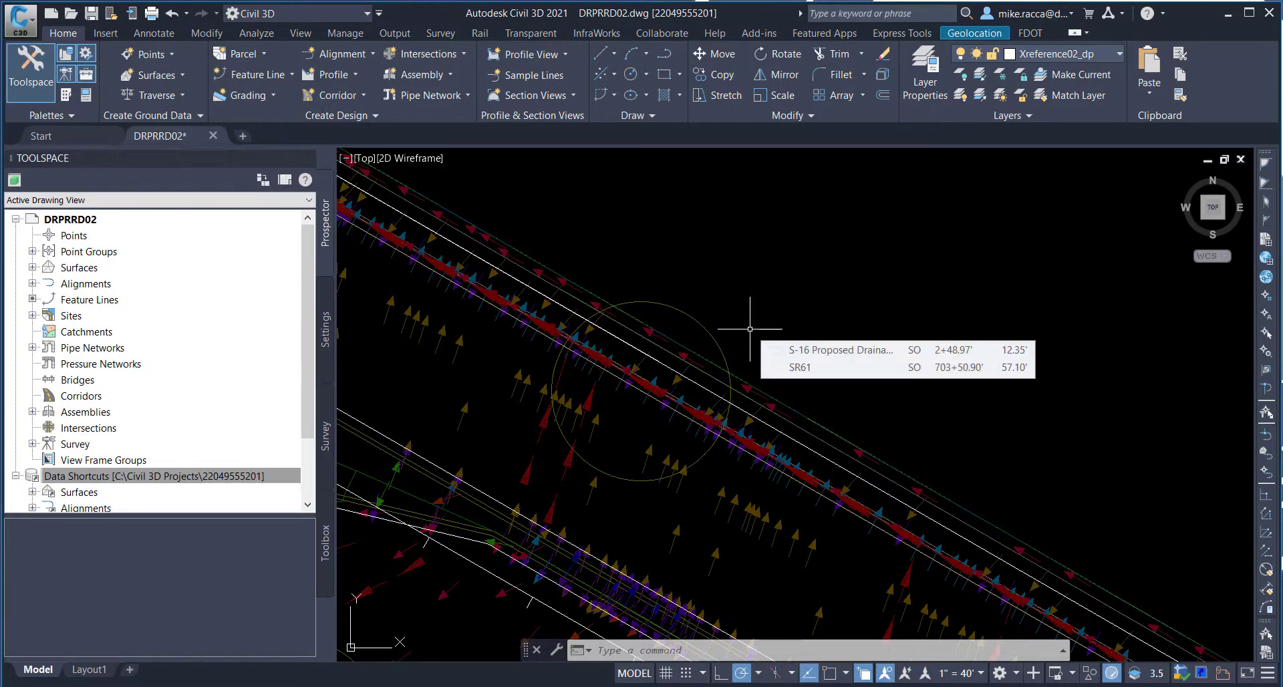
pyautogui.scroll(3, 750, 328)
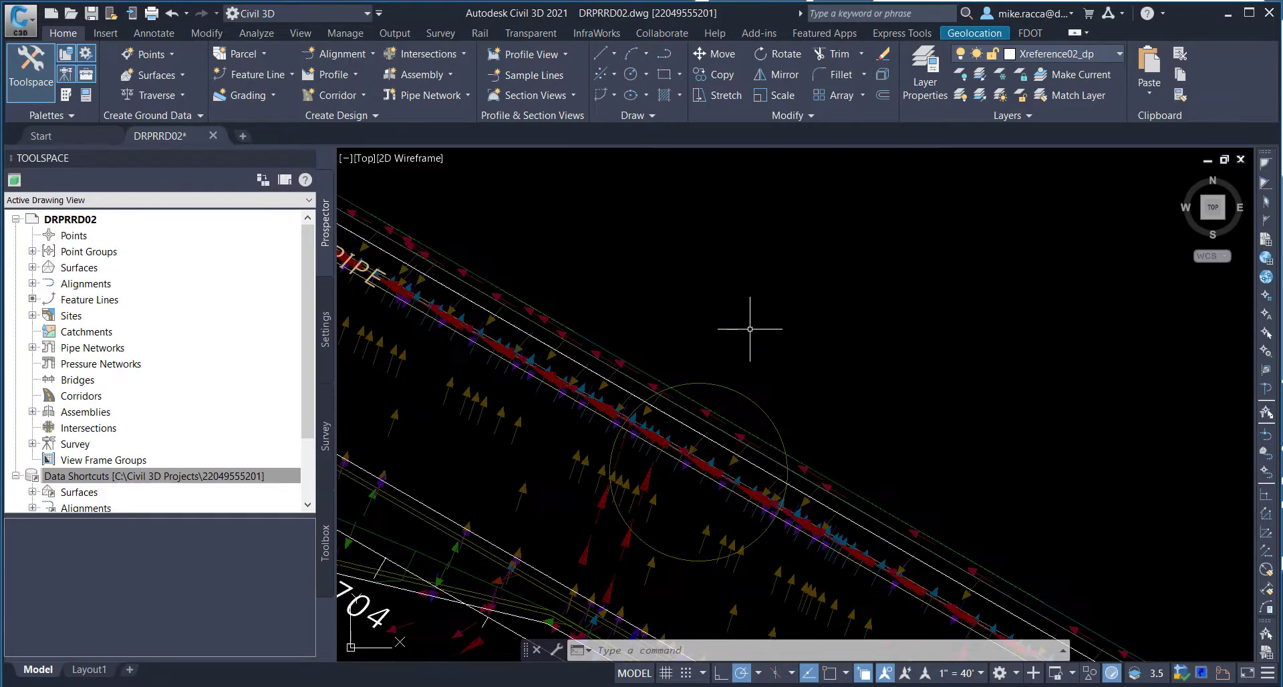
pyautogui.scroll(-2, 741, 321)
pyautogui.moveTo(666, 305); pyautogui.dragTo(767, 344, button='middle')
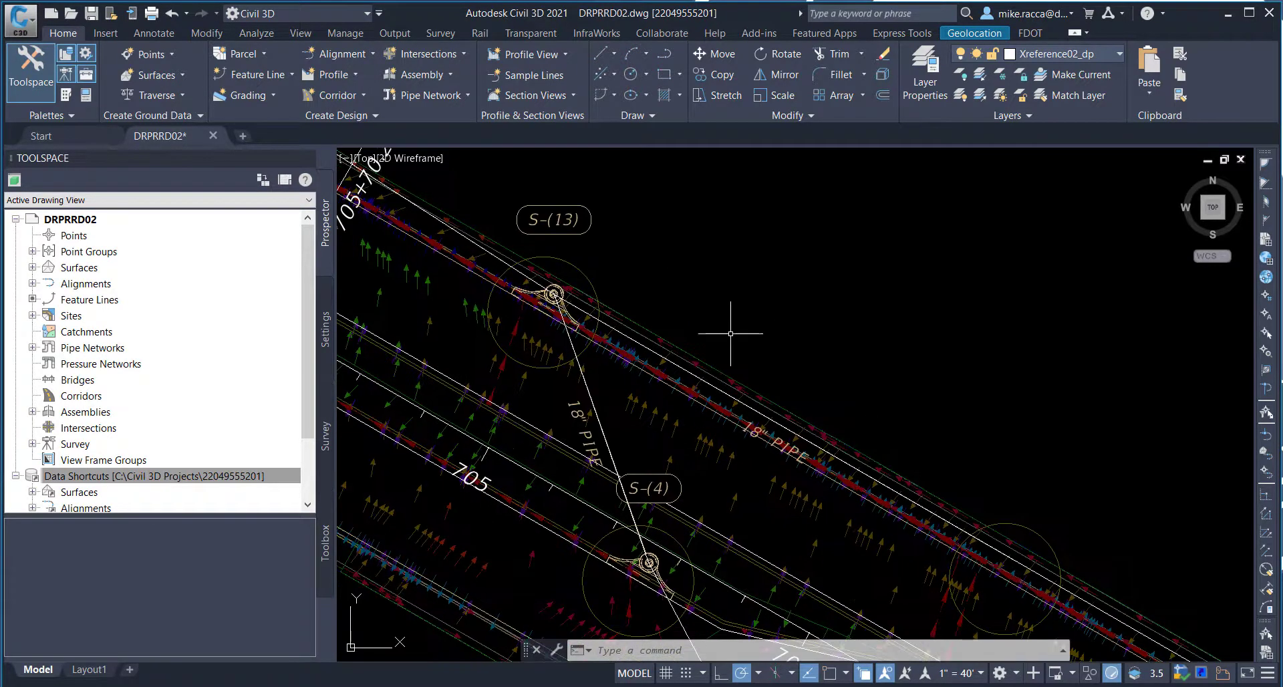
pyautogui.scroll(2, 795, 335)
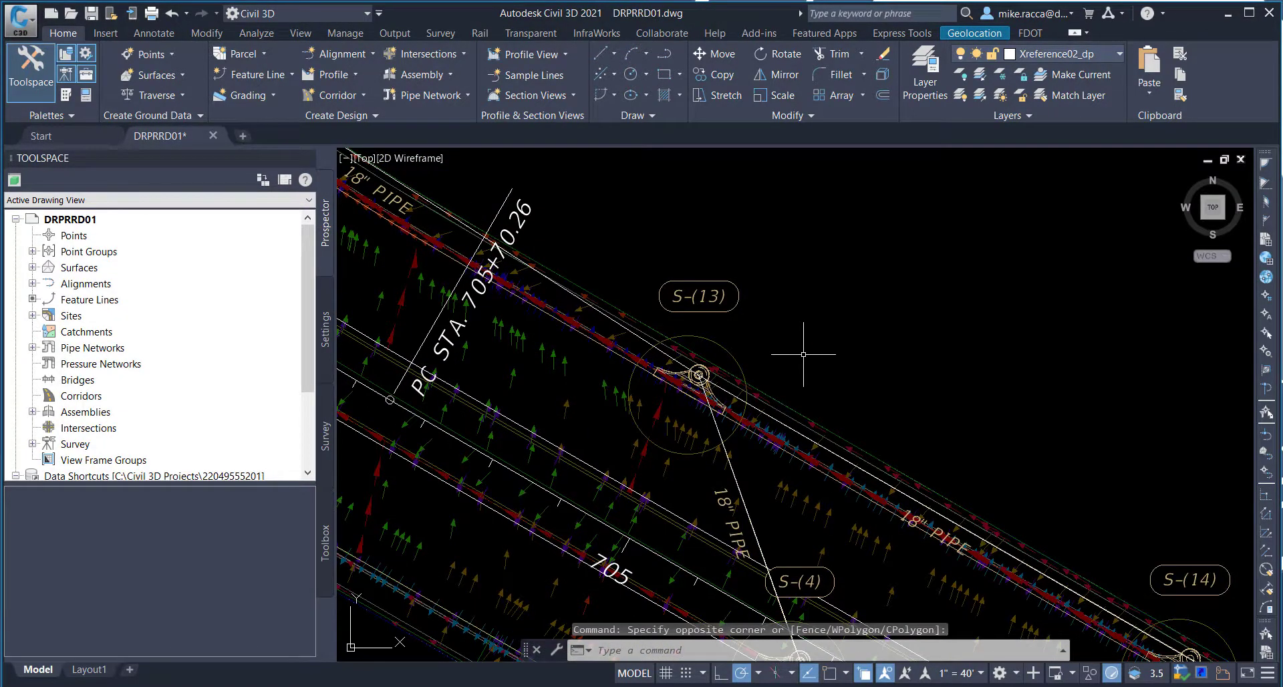
pyautogui.click(698, 368)
pyautogui.click(732, 356)
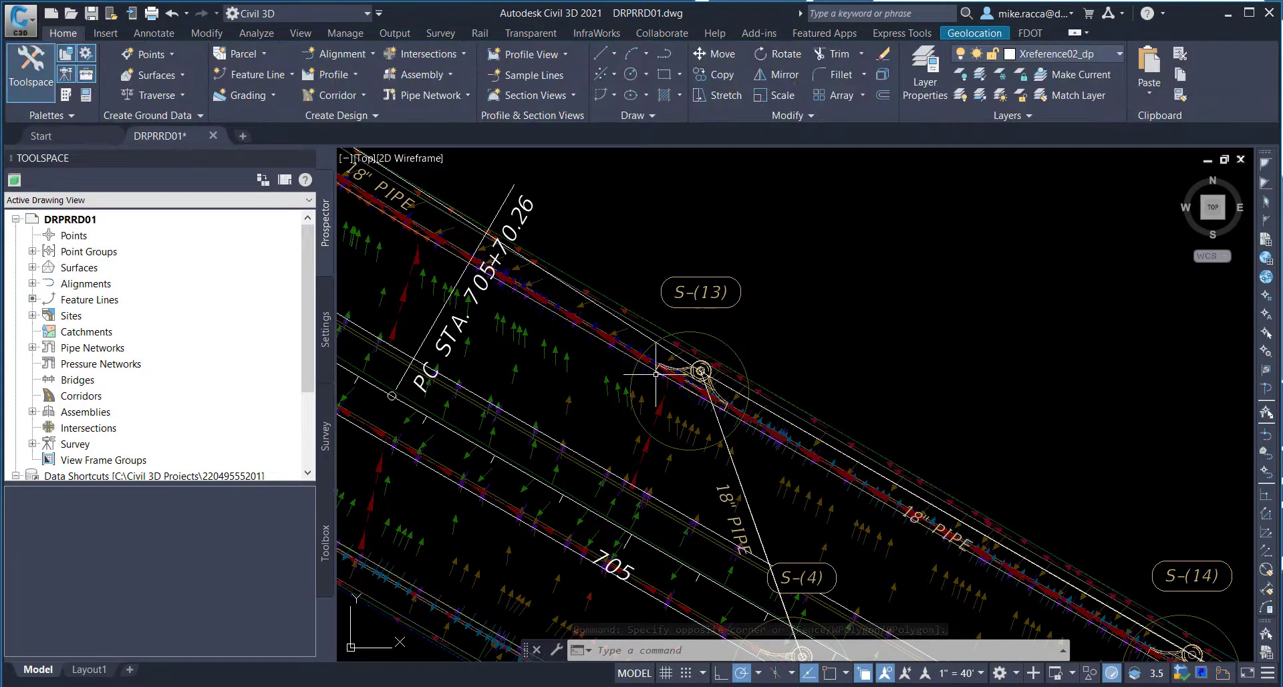
pyautogui.click(688, 366)
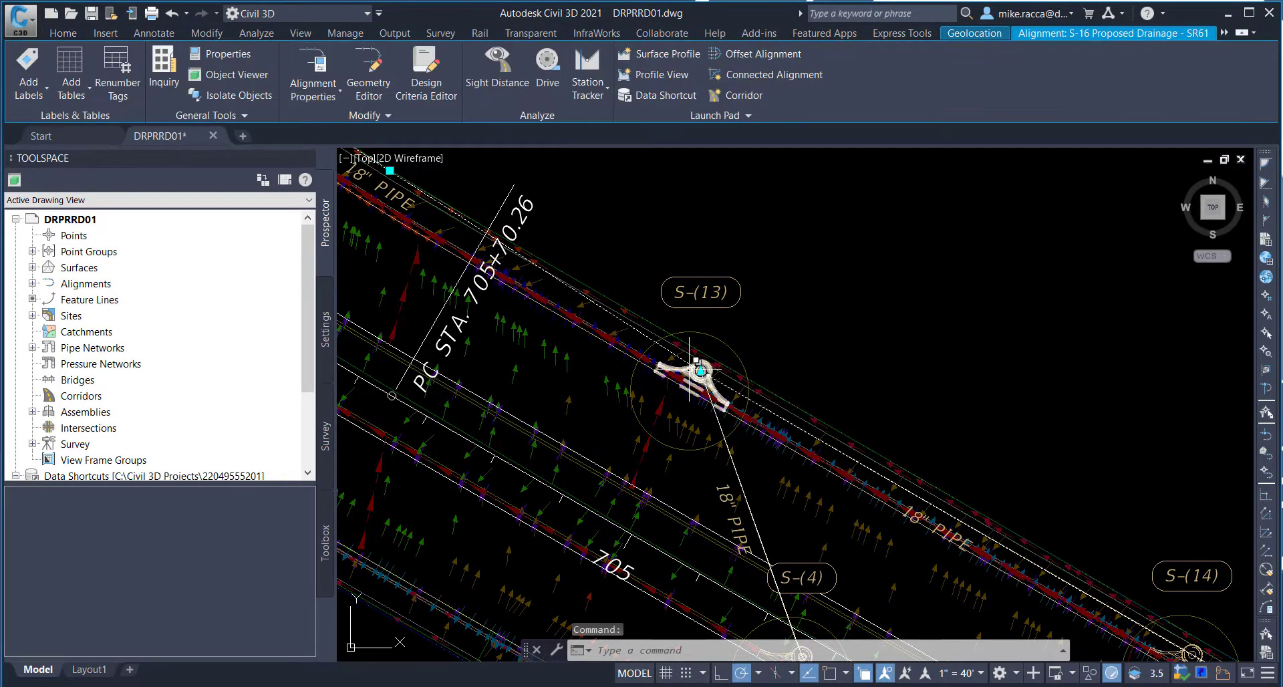
pyautogui.scroll(4, 690, 367)
pyautogui.press('Escape')
pyautogui.press('Escape')
# - Move structure S-(13) in DRPRRD01 to station 703+75 at offset 44 from the SR61 alignment, using a transparent station-offset entry
pyautogui.click(714, 371)
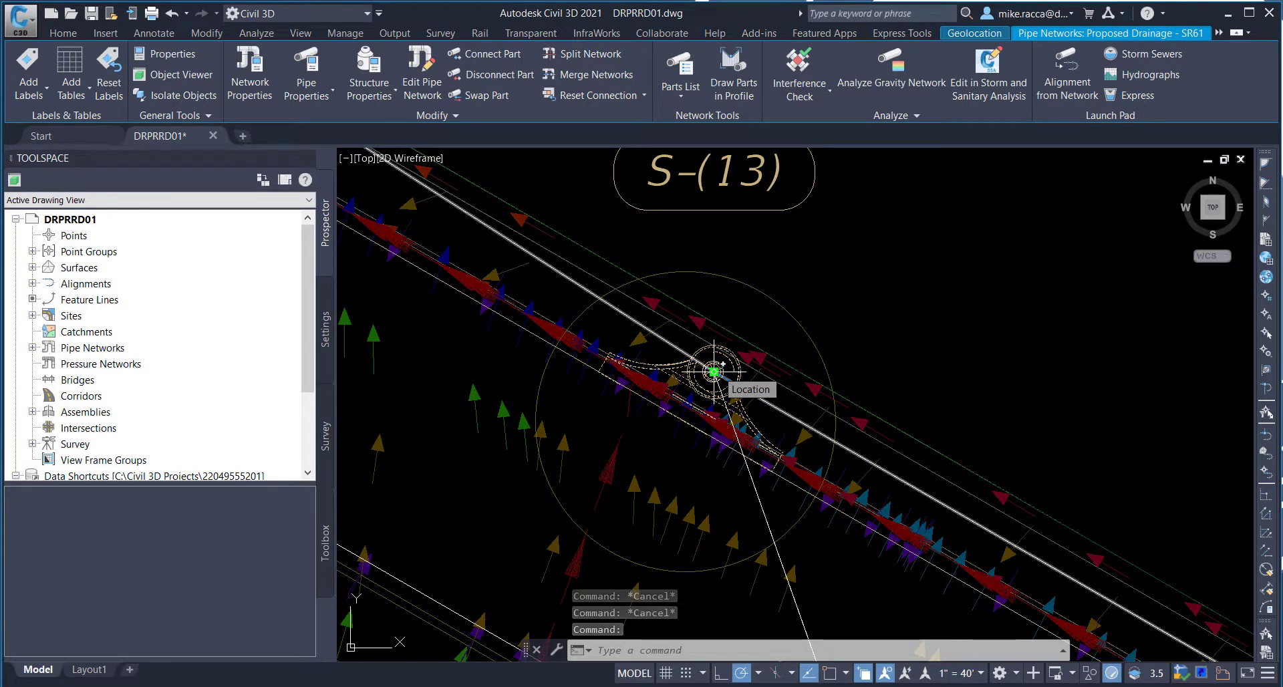
pyautogui.click(714, 371)
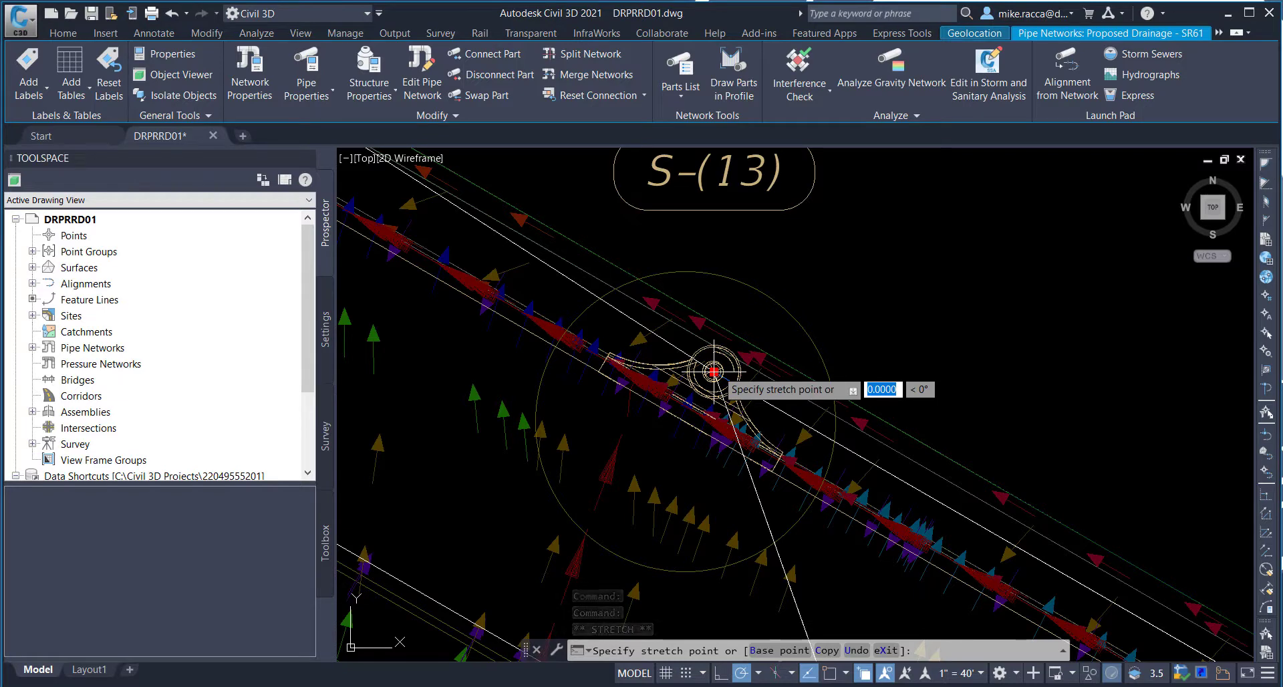
pyautogui.write("'so")
pyautogui.press('Return')
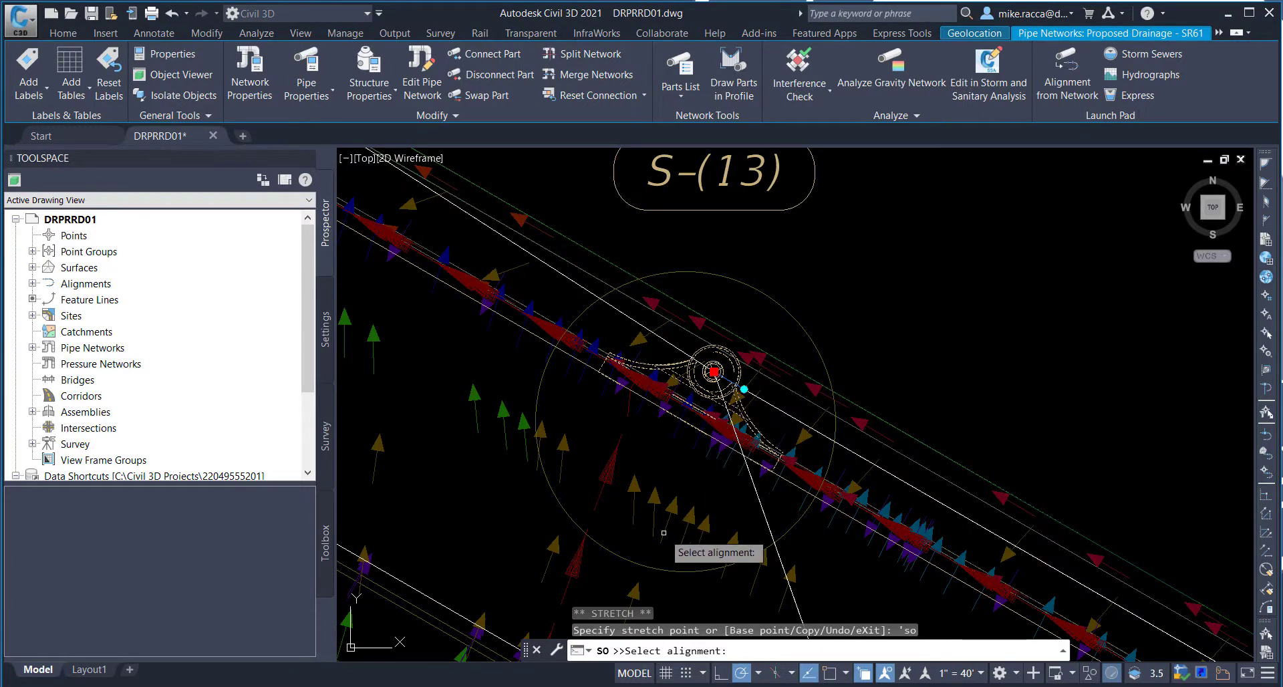
pyautogui.scroll(-3, 663, 537)
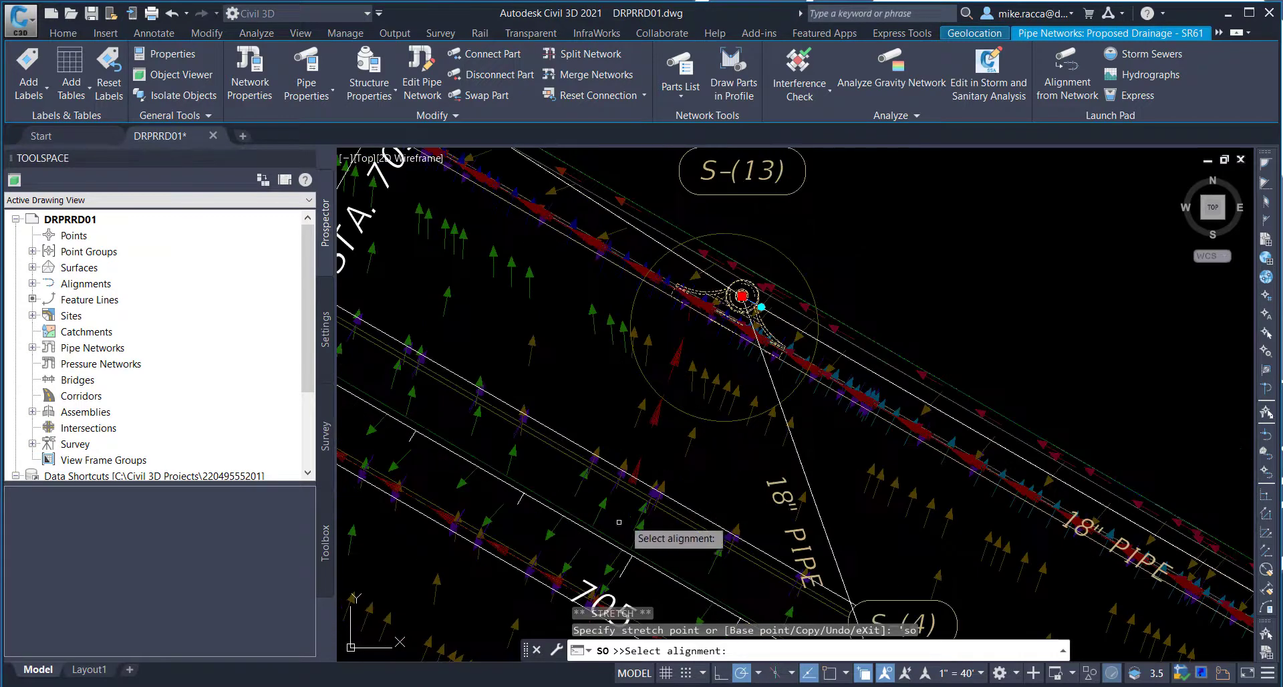
pyautogui.click(567, 516)
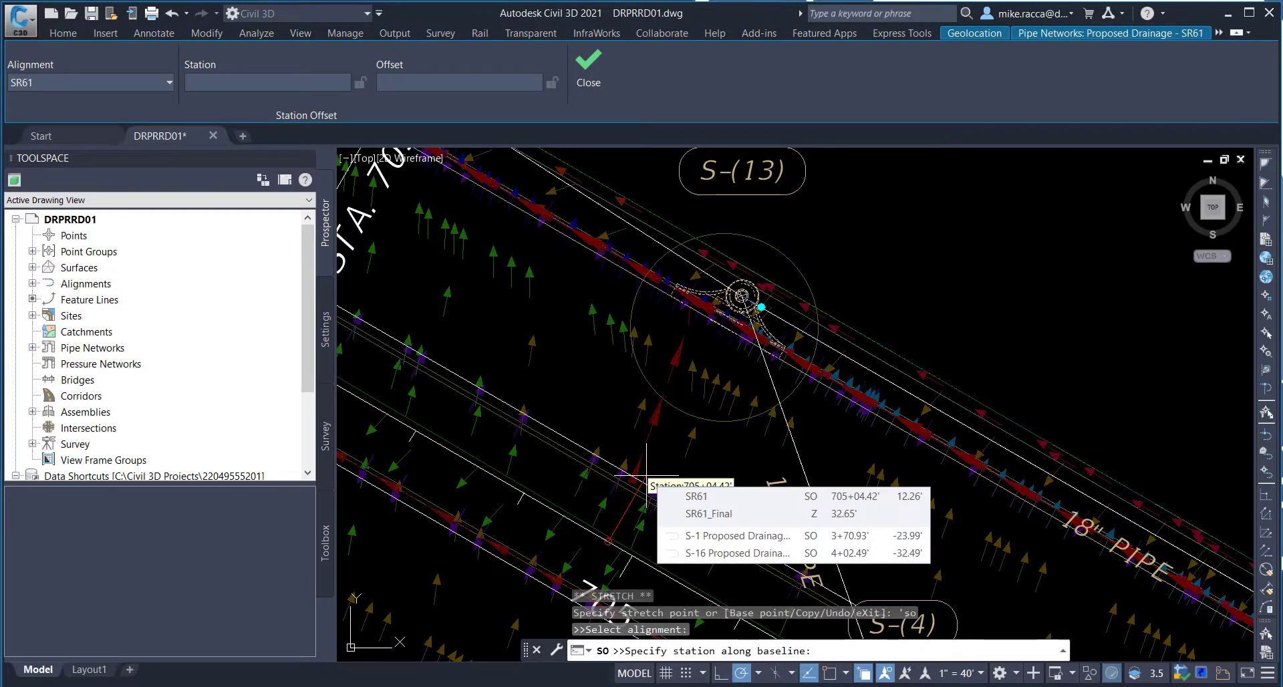
pyautogui.write('70375')
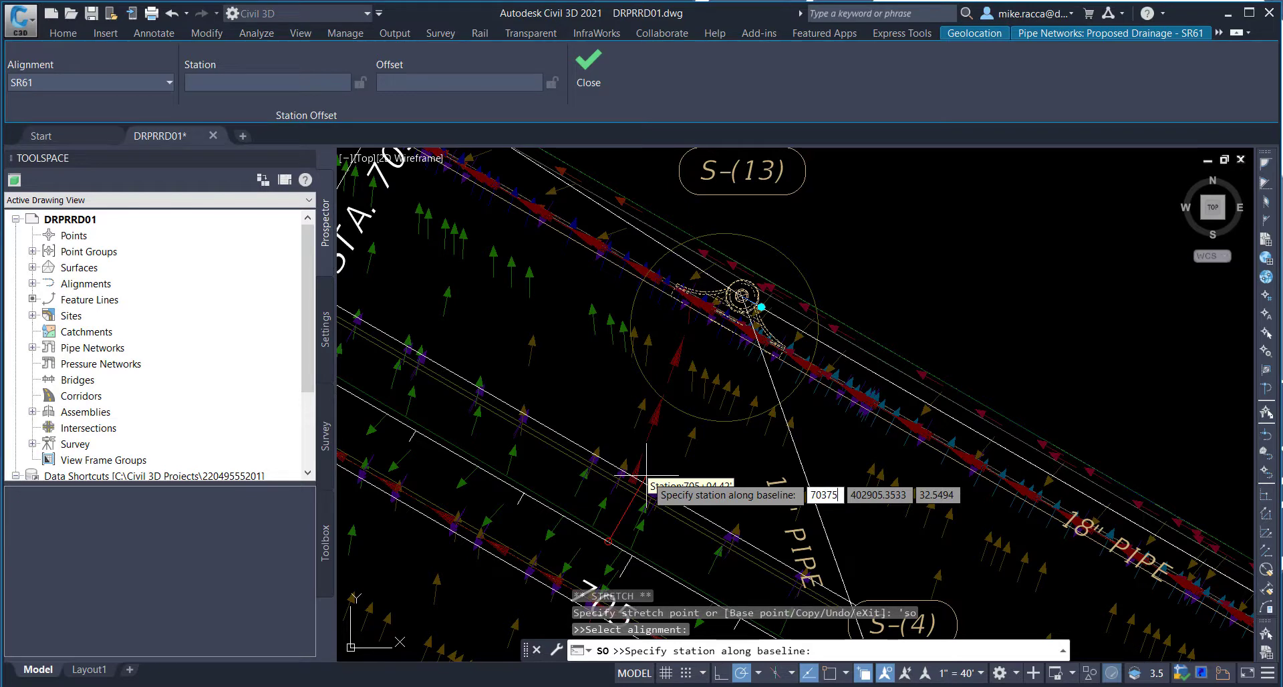
pyautogui.press('Return')
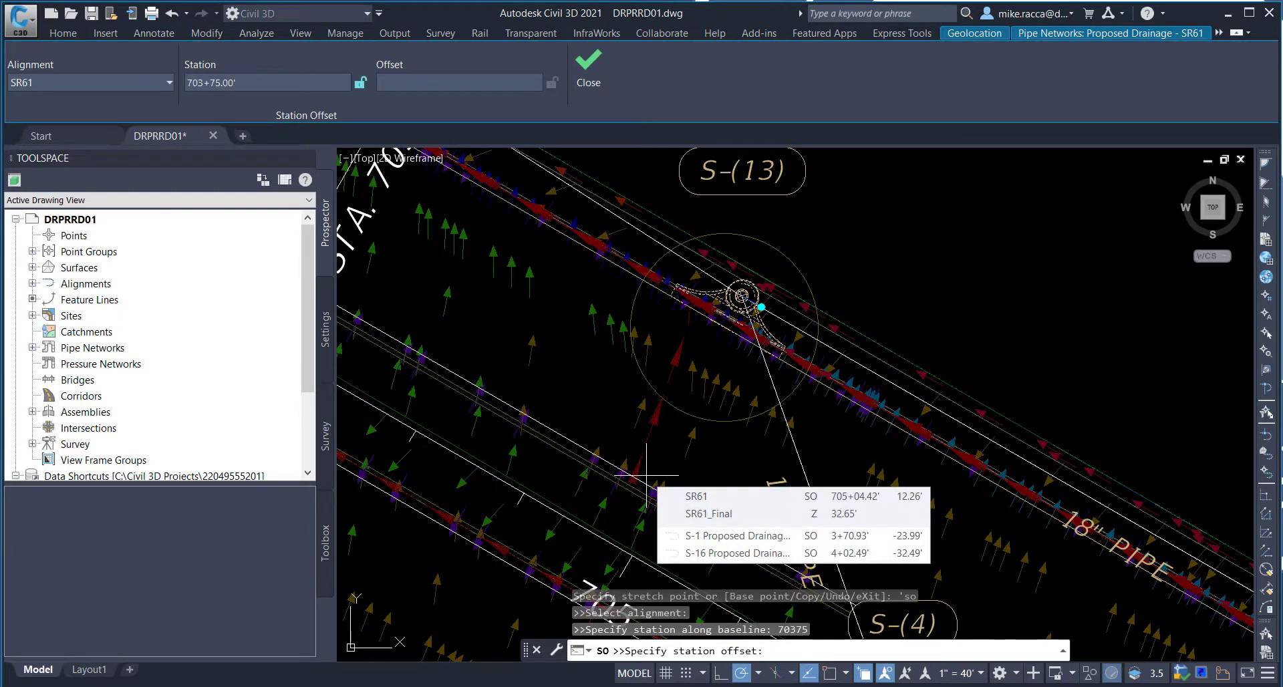
pyautogui.write('44')
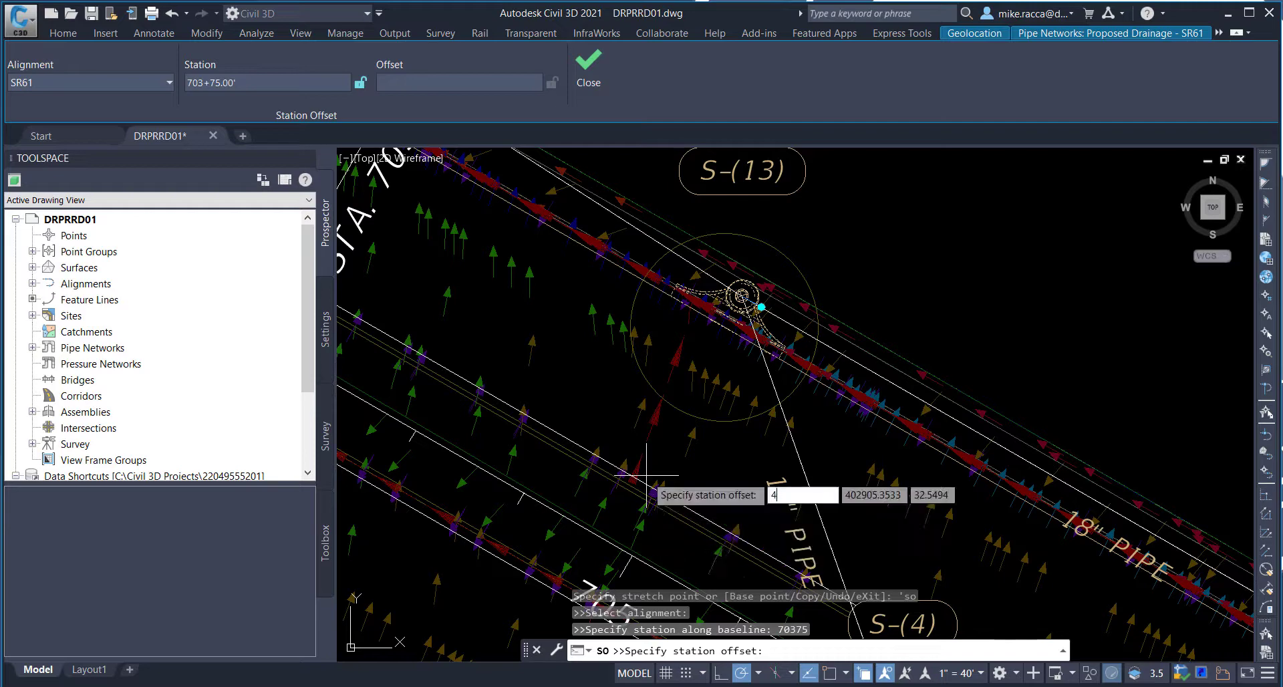
pyautogui.press('Return')
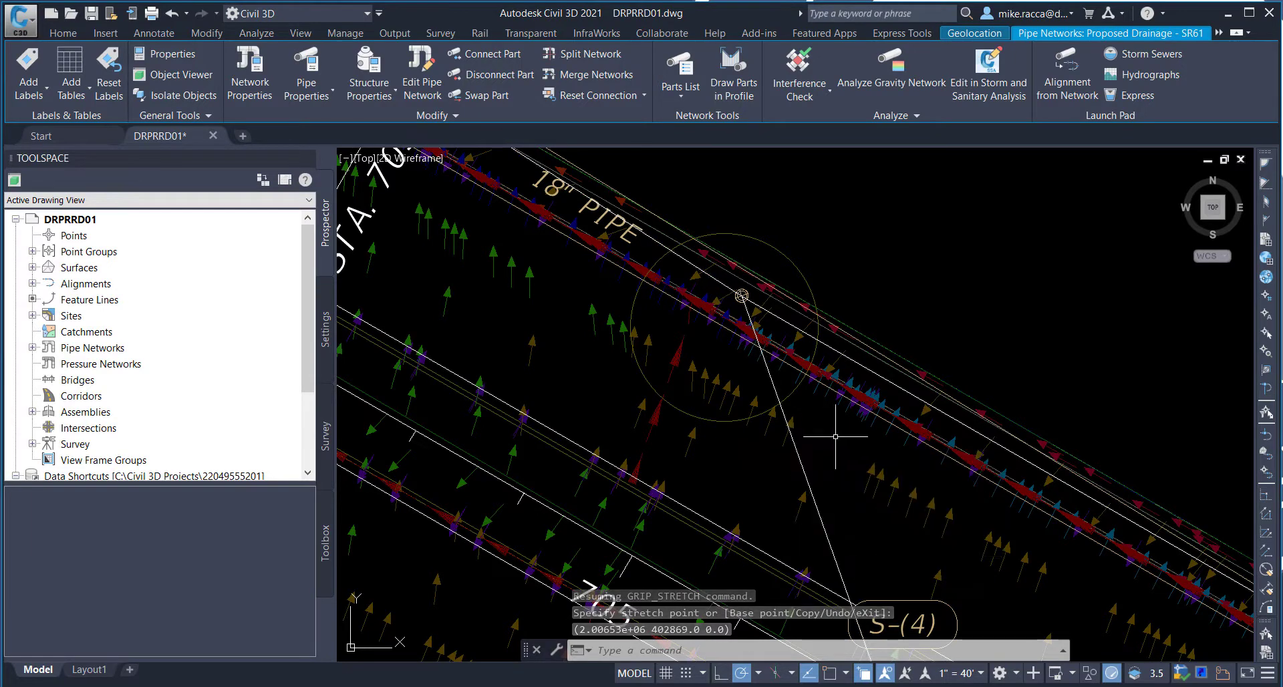
pyautogui.scroll(-2, 834, 435)
pyautogui.moveTo(907, 487); pyautogui.dragTo(675, 373, button='middle')
pyautogui.moveTo(849, 461); pyautogui.dragTo(736, 414, button='middle')
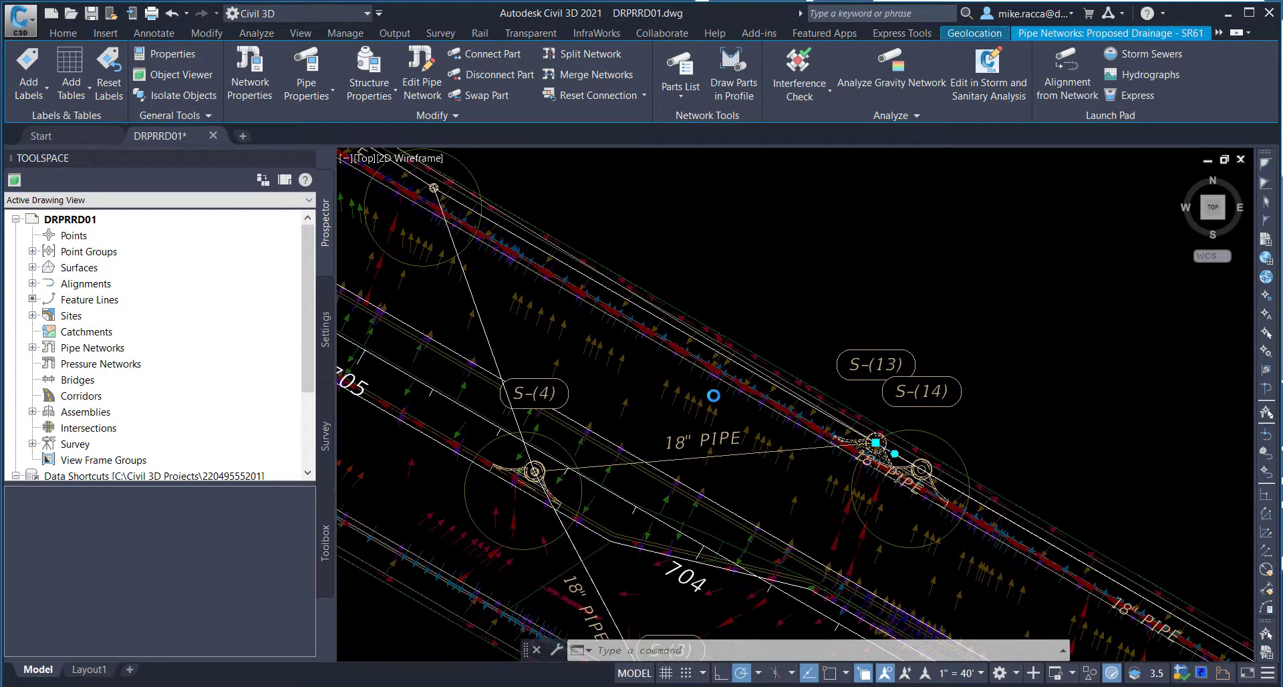
pyautogui.press('Escape')
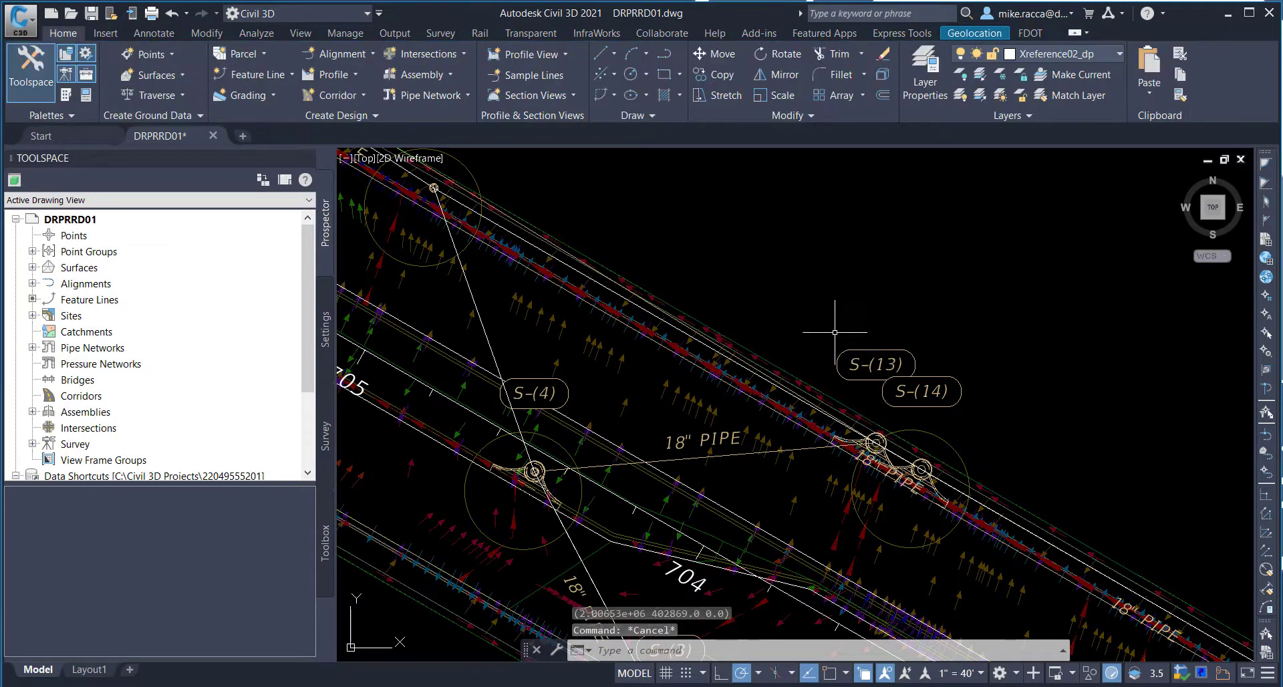
pyautogui.moveTo(825, 329)
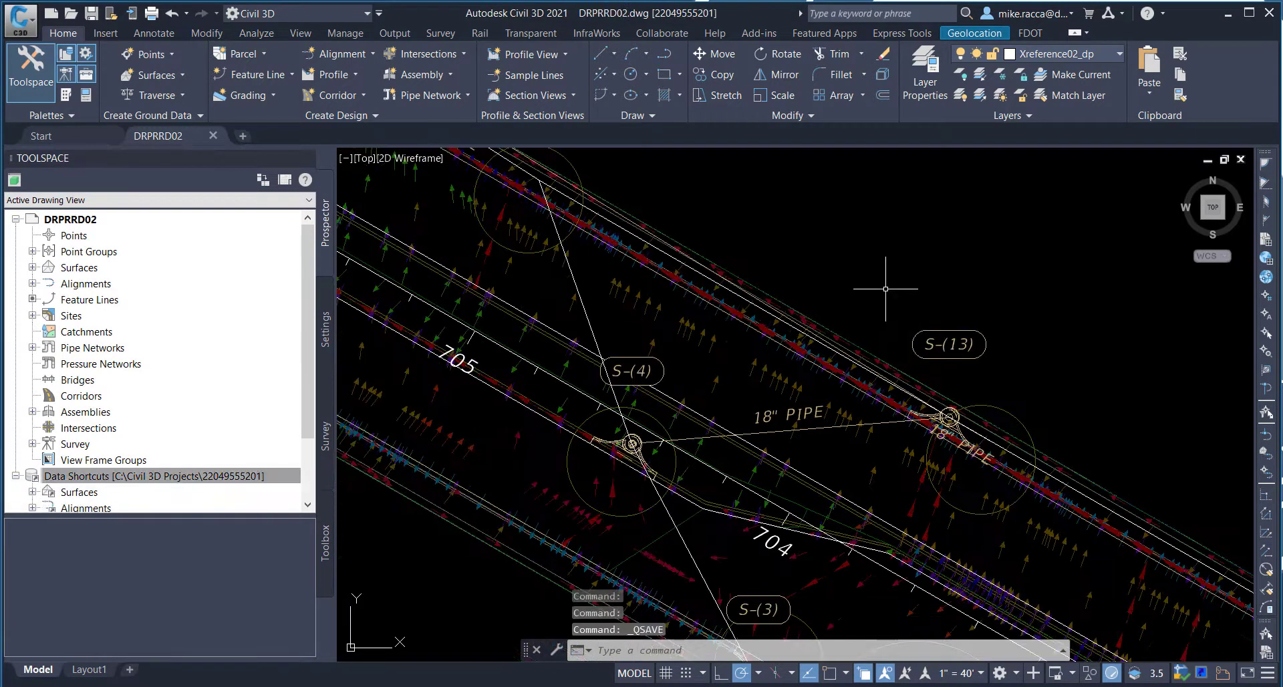
pyautogui.moveTo(886, 288)
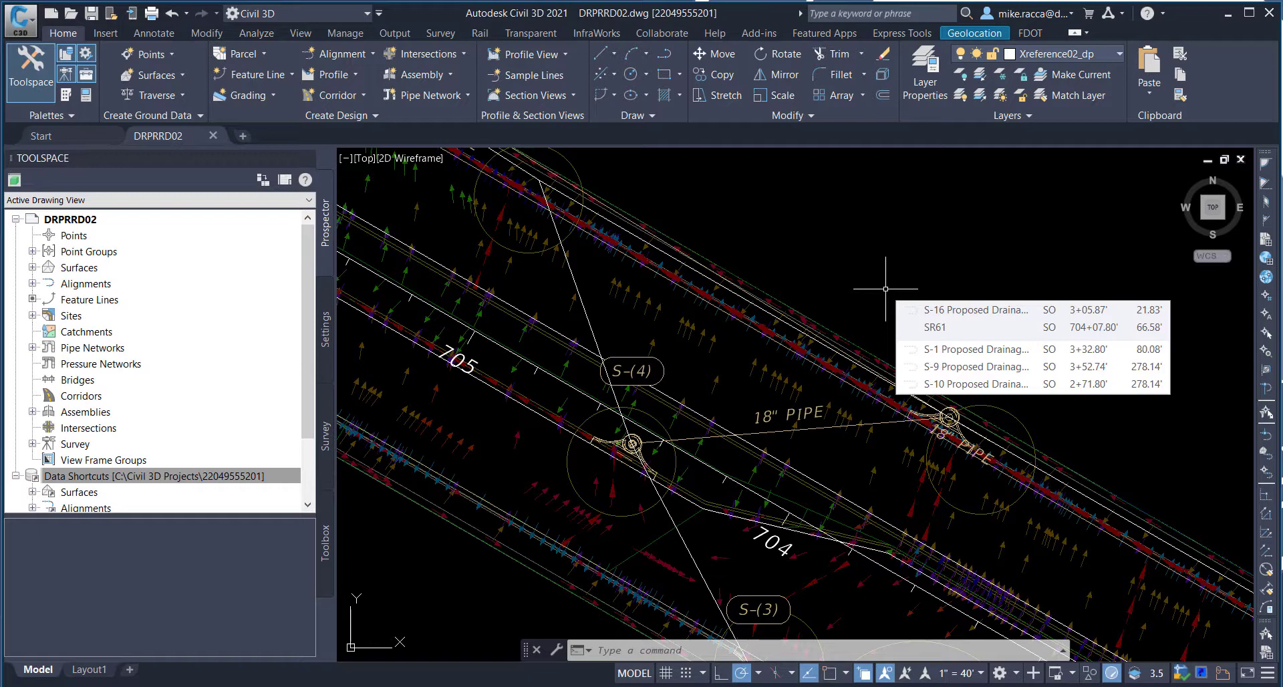
pyautogui.moveTo(870, 246)
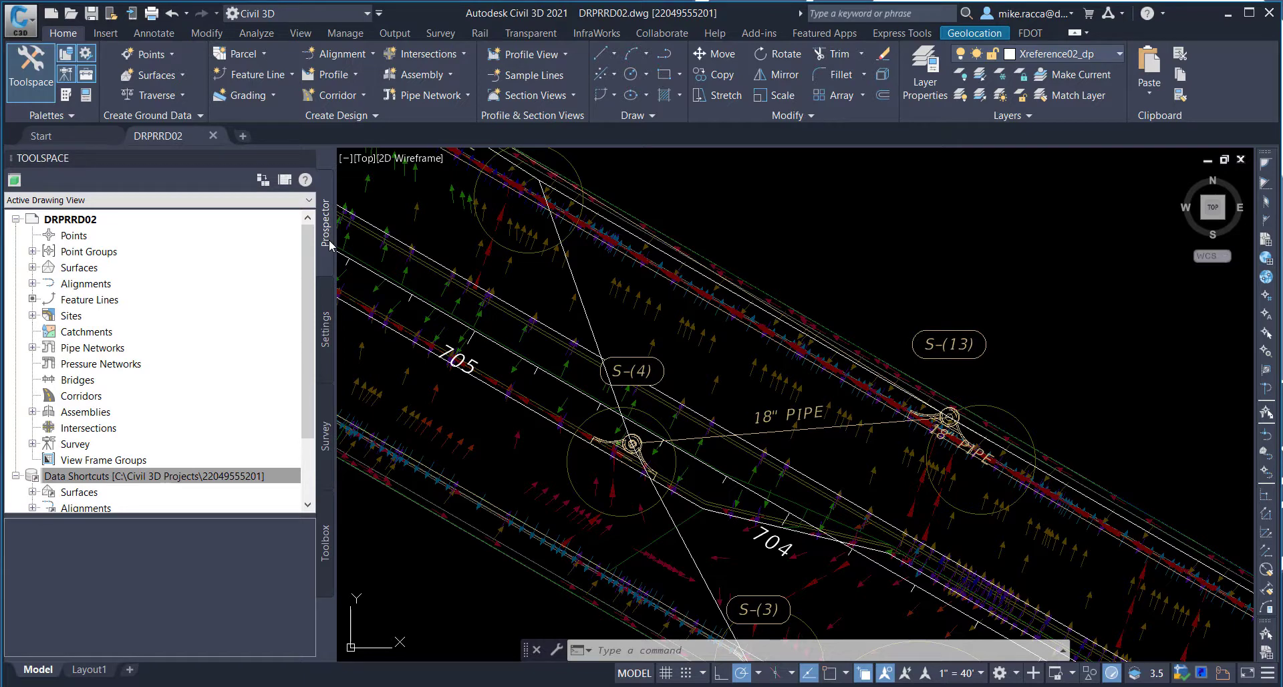
# - Delete the S-1 Proposed Drainage - SR61 alignment from the miscellaneous alignments of DRPRRD02
pyautogui.click(32, 284)
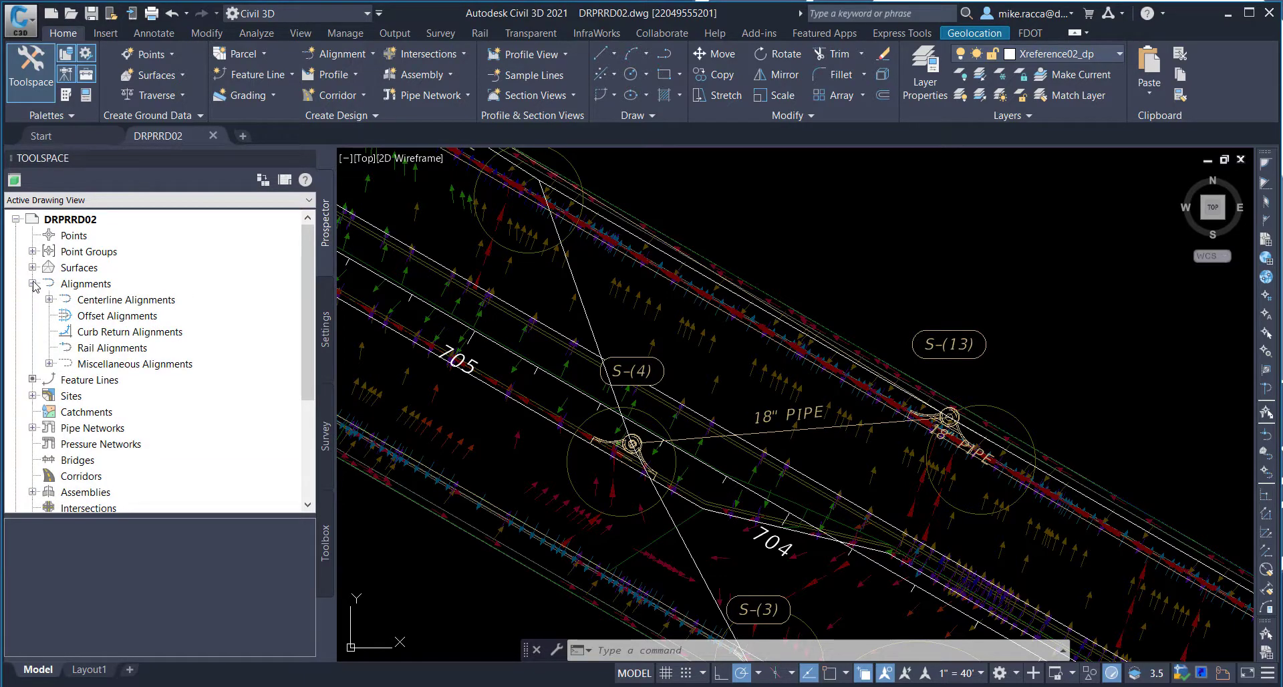
pyautogui.click(49, 365)
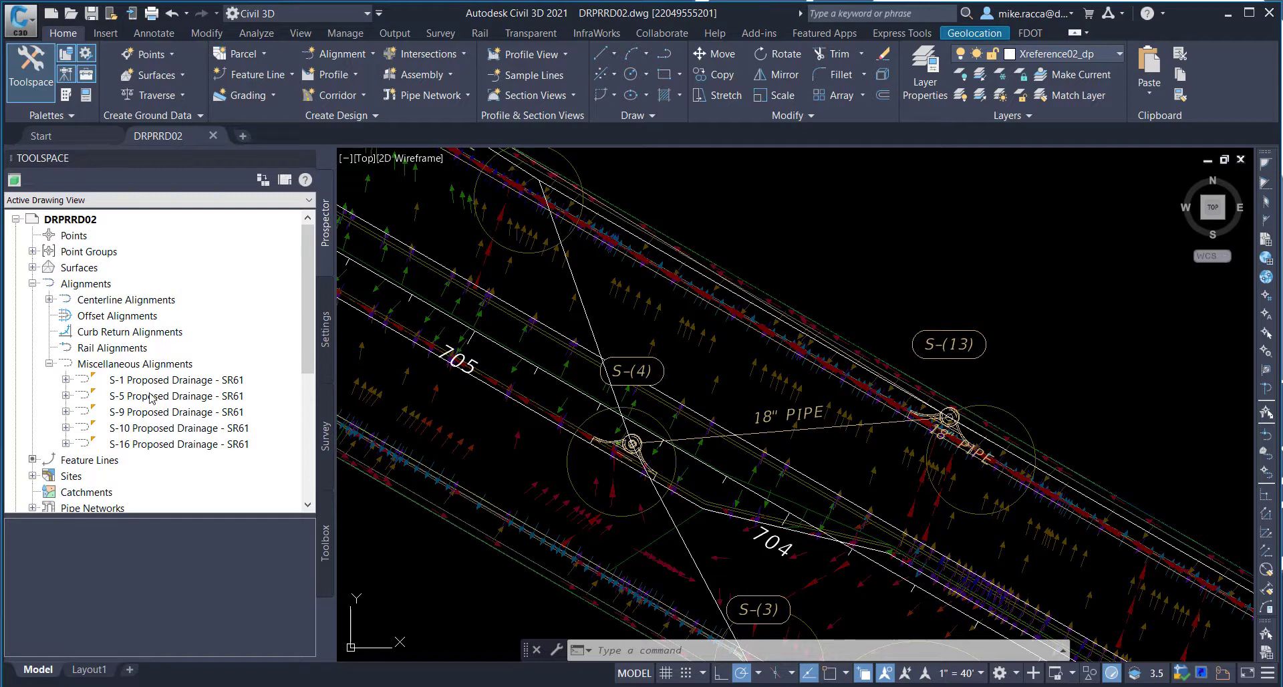
pyautogui.moveTo(151, 402)
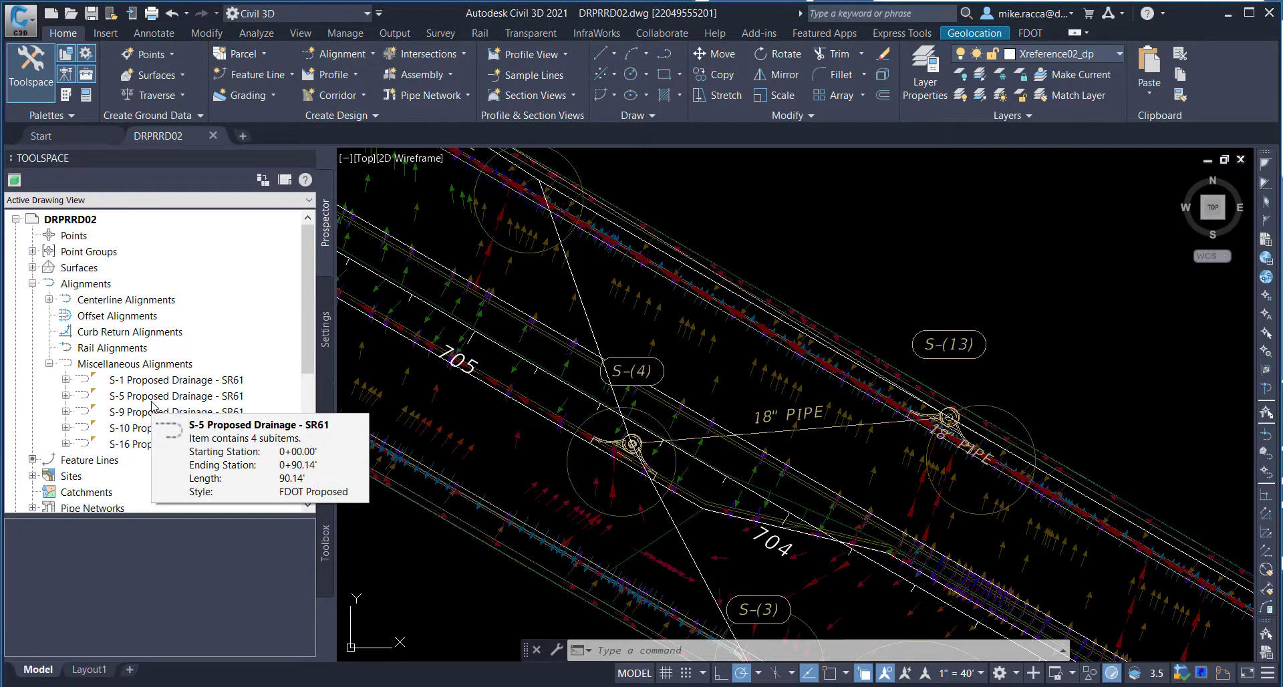
pyautogui.rightClick(167, 379)
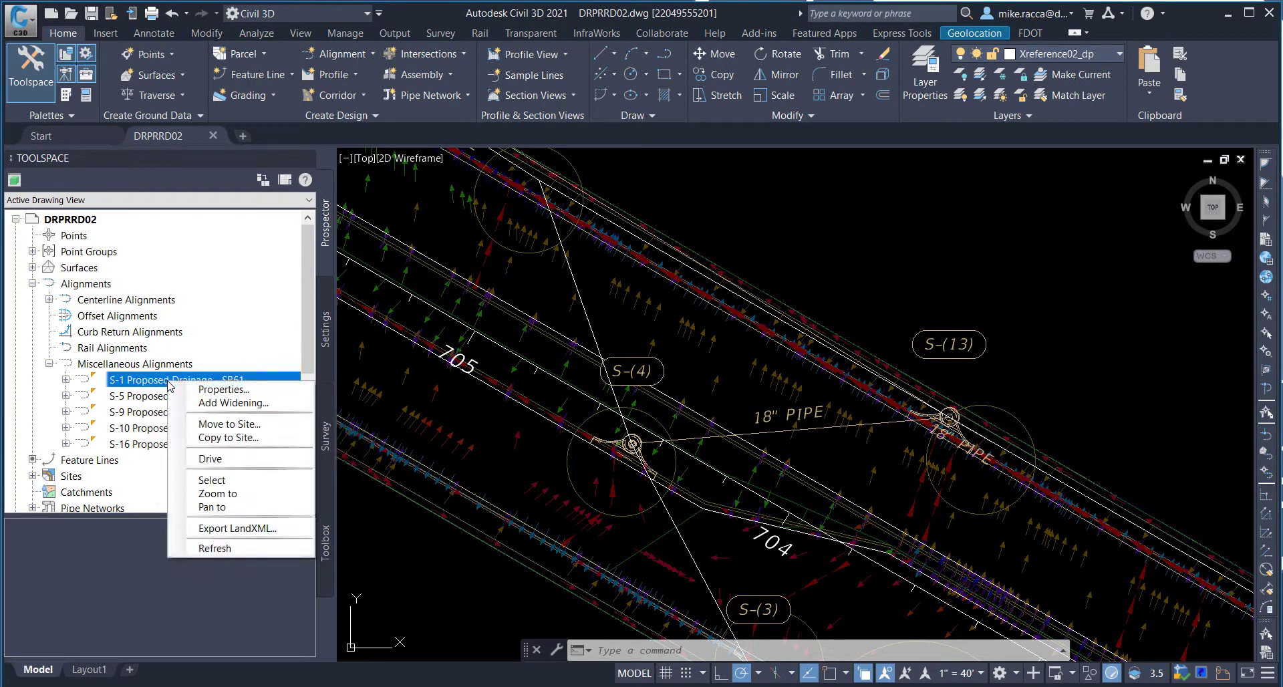
pyautogui.click(214, 480)
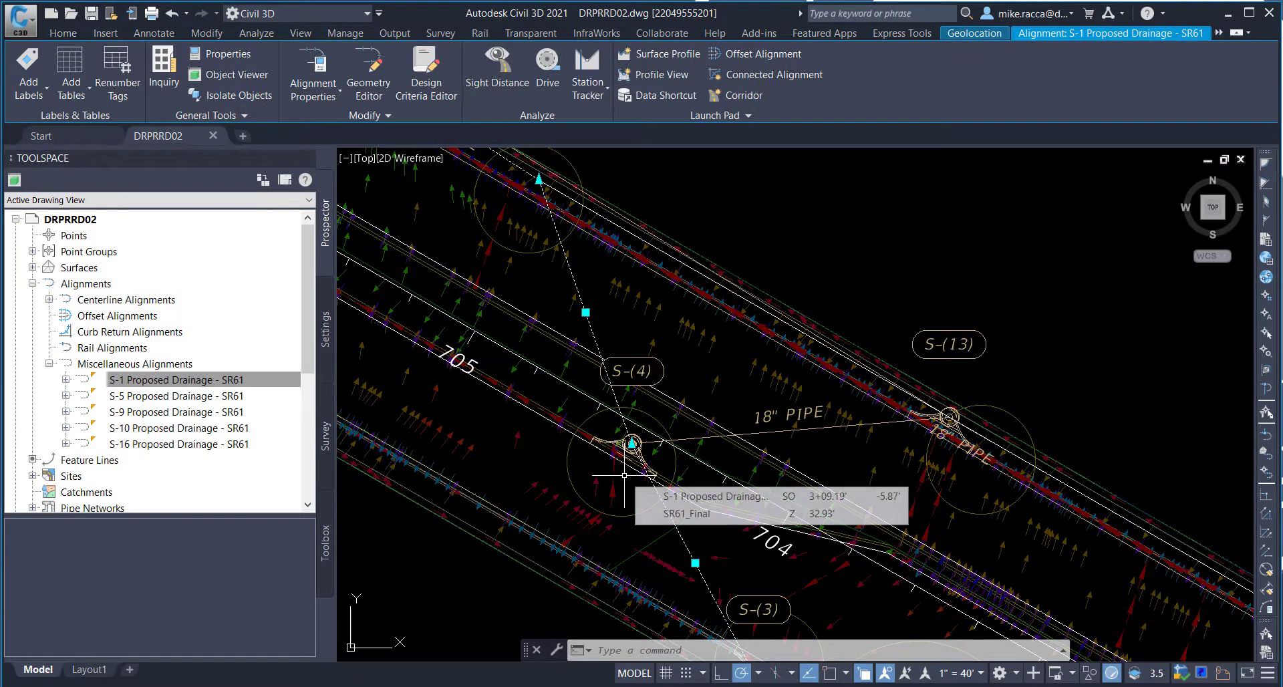
pyautogui.moveTo(627, 489); pyautogui.dragTo(629, 439, button='middle')
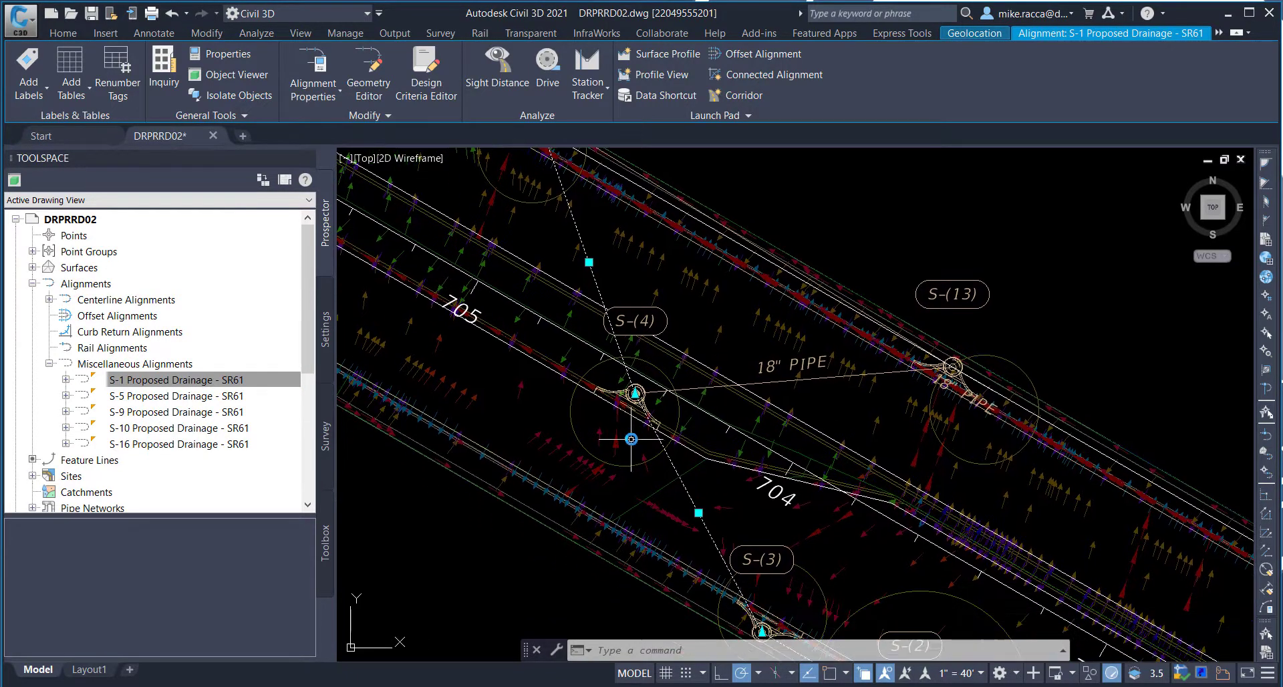
pyautogui.scroll(-2, 628, 424)
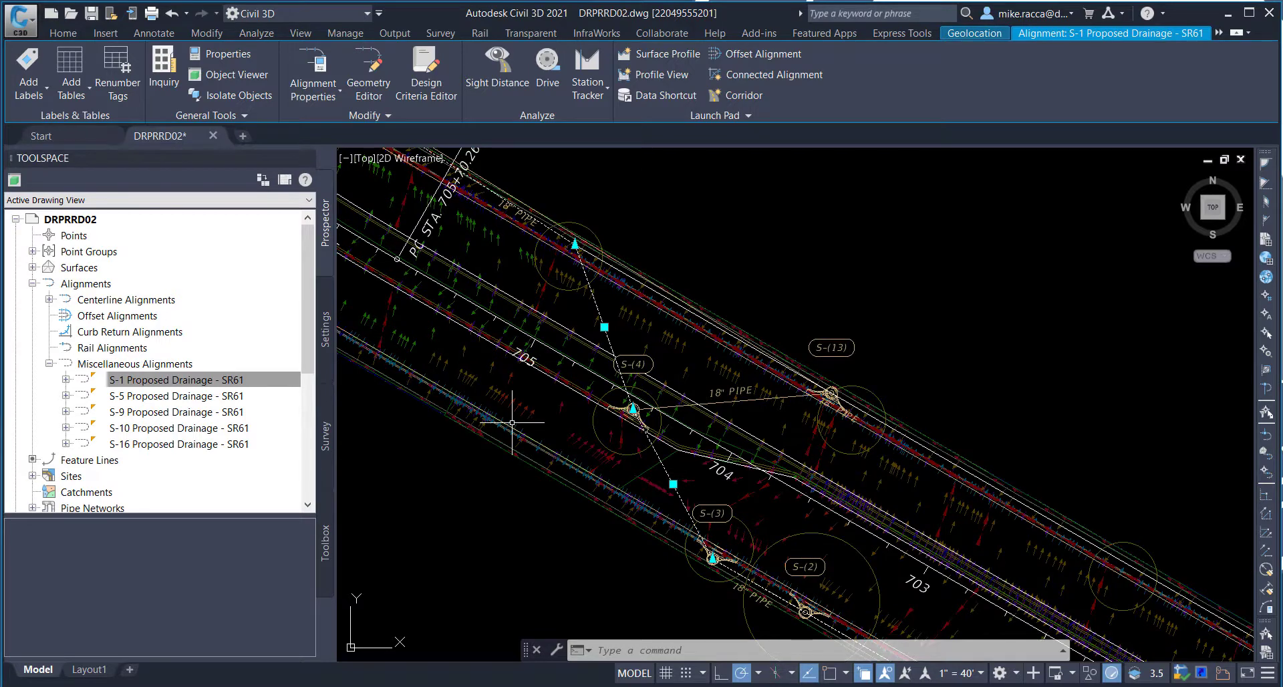
pyautogui.press('Delete')
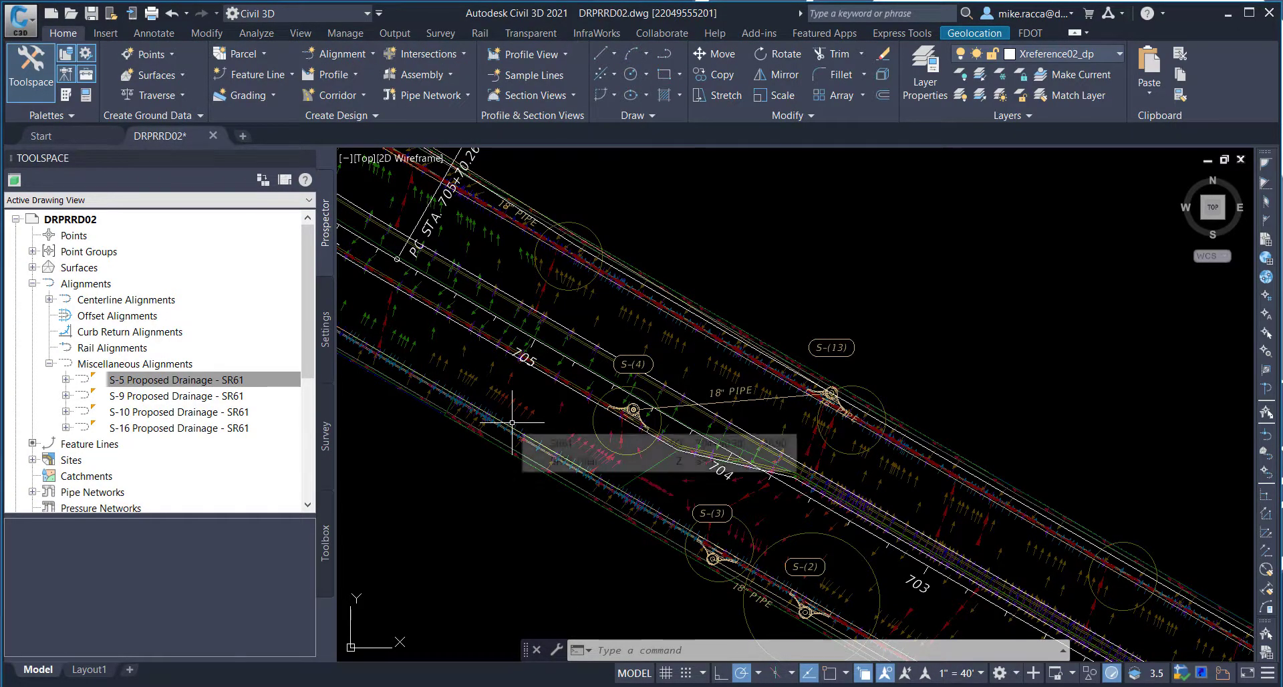
# - Delete the S-5 Proposed Drainage - SR61 alignment running between structures S-(5) and S-(6)
pyautogui.moveTo(513, 420)
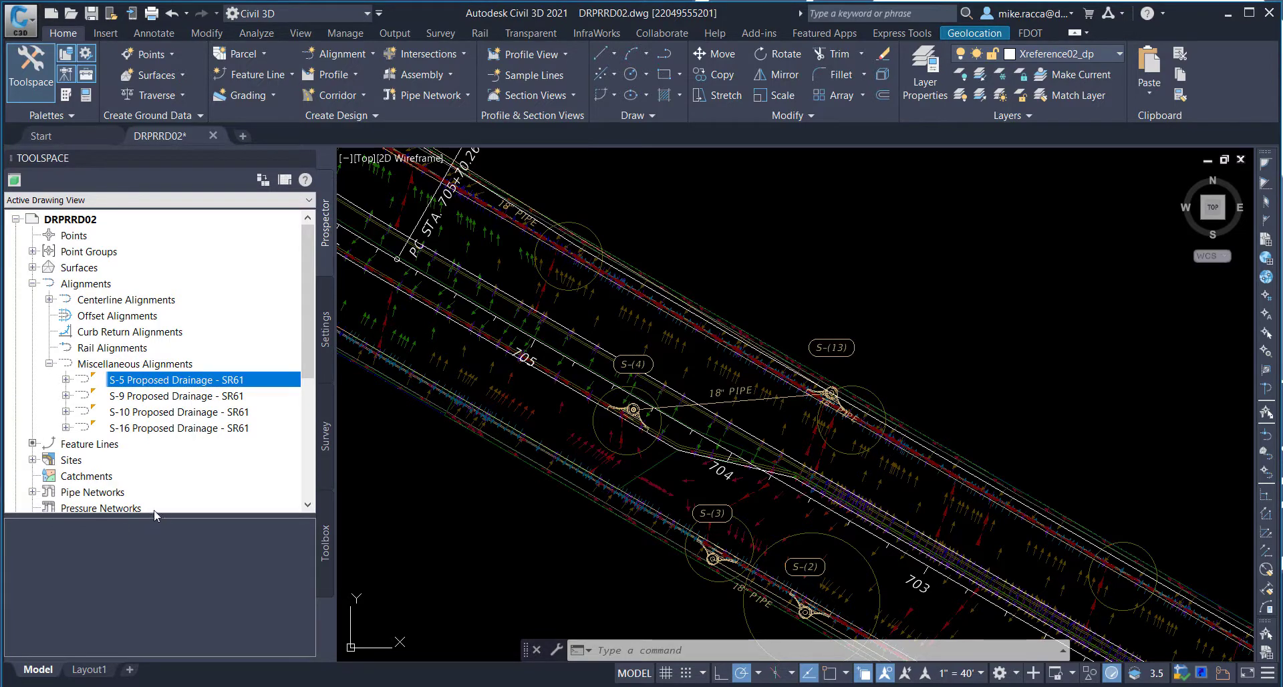
pyautogui.rightClick(161, 382)
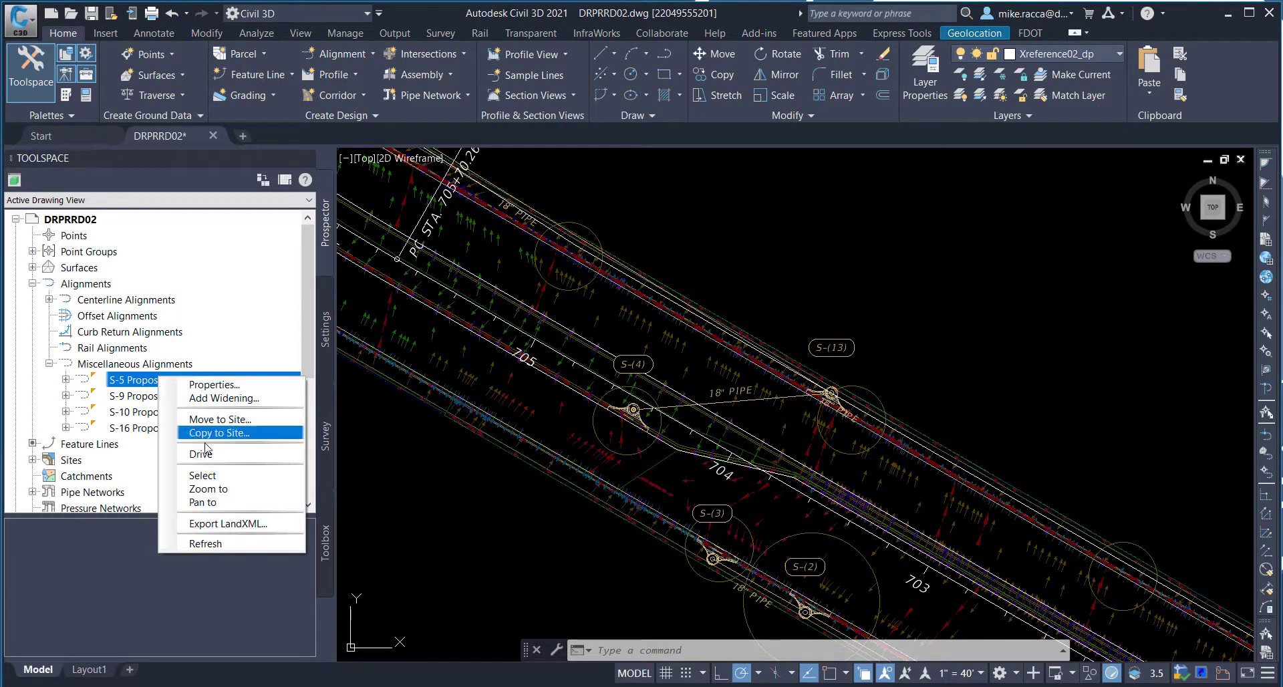
pyautogui.click(206, 477)
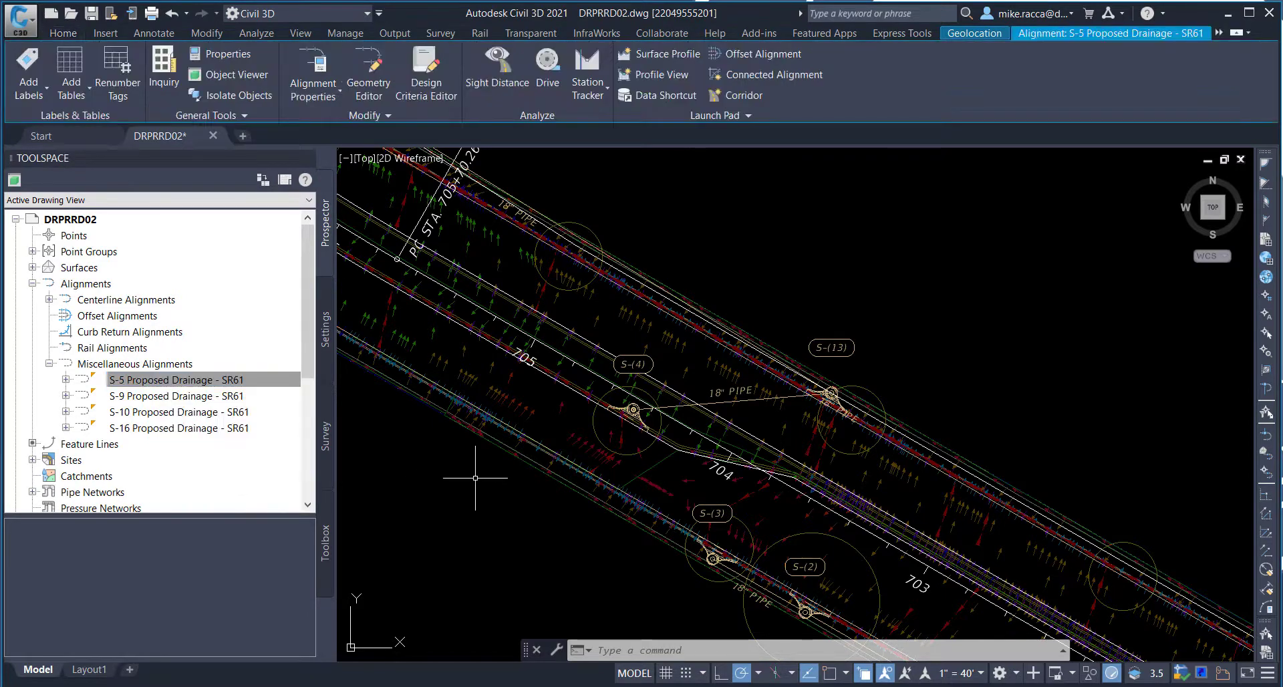
pyautogui.scroll(-3, 475, 478)
pyautogui.moveTo(458, 473); pyautogui.dragTo(631, 475, button='middle')
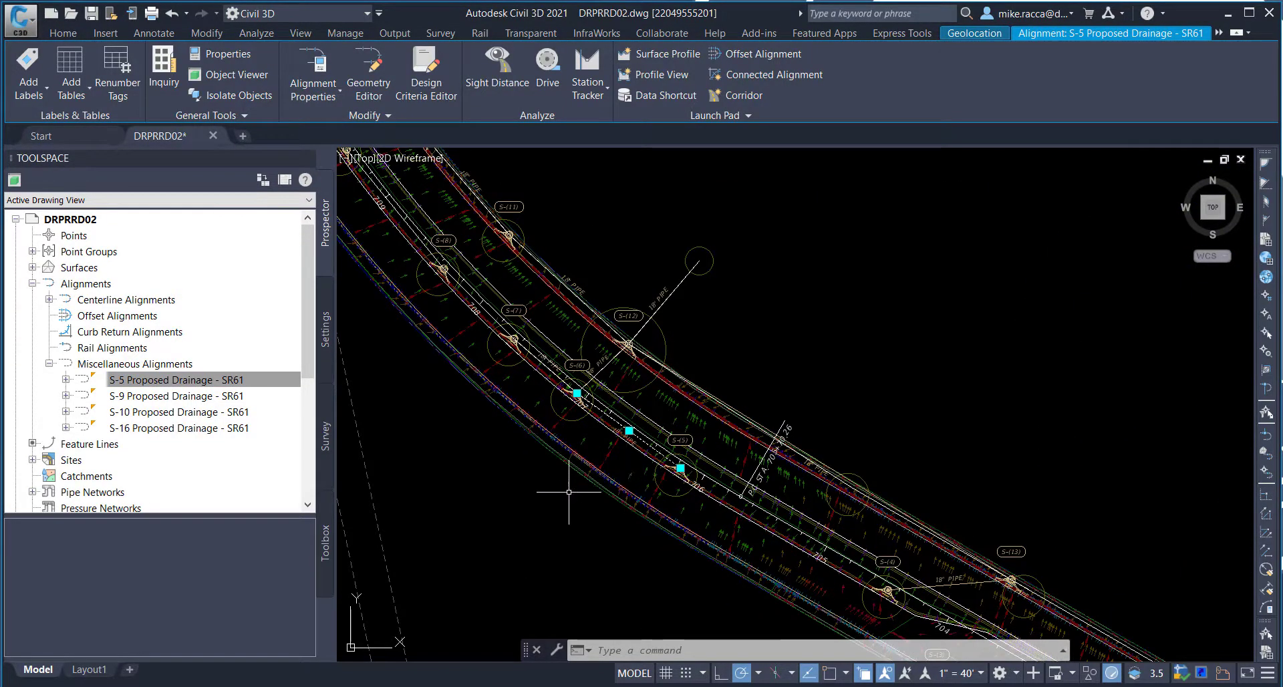
pyautogui.moveTo(555, 496)
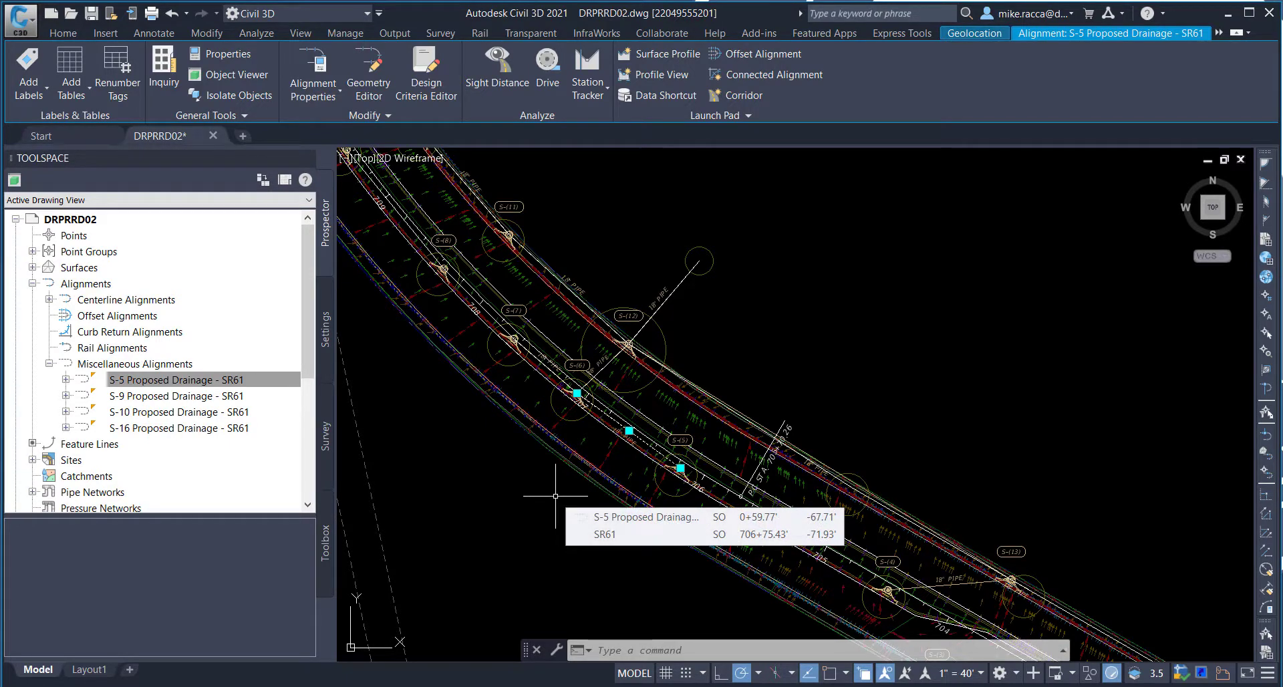
pyautogui.press('Delete')
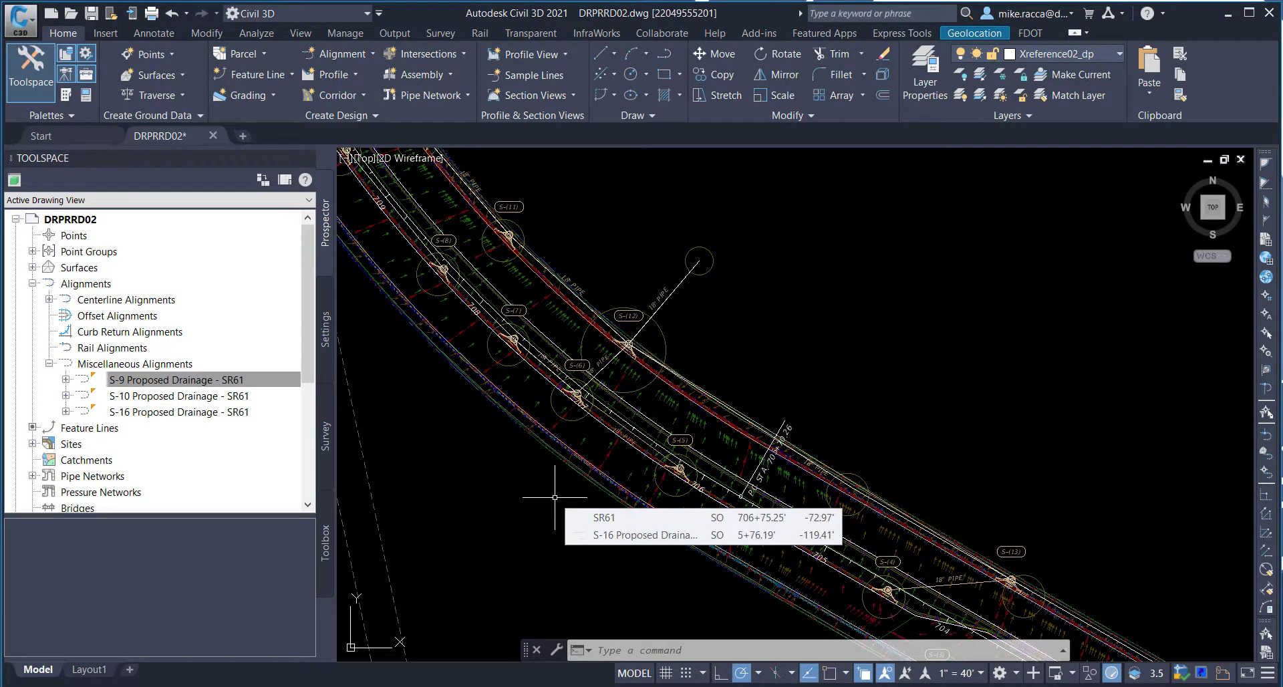
# - Delete the S-9 and S-10 Proposed Drainage - SR61 alignments from the miscellaneous alignments
pyautogui.rightClick(179, 381)
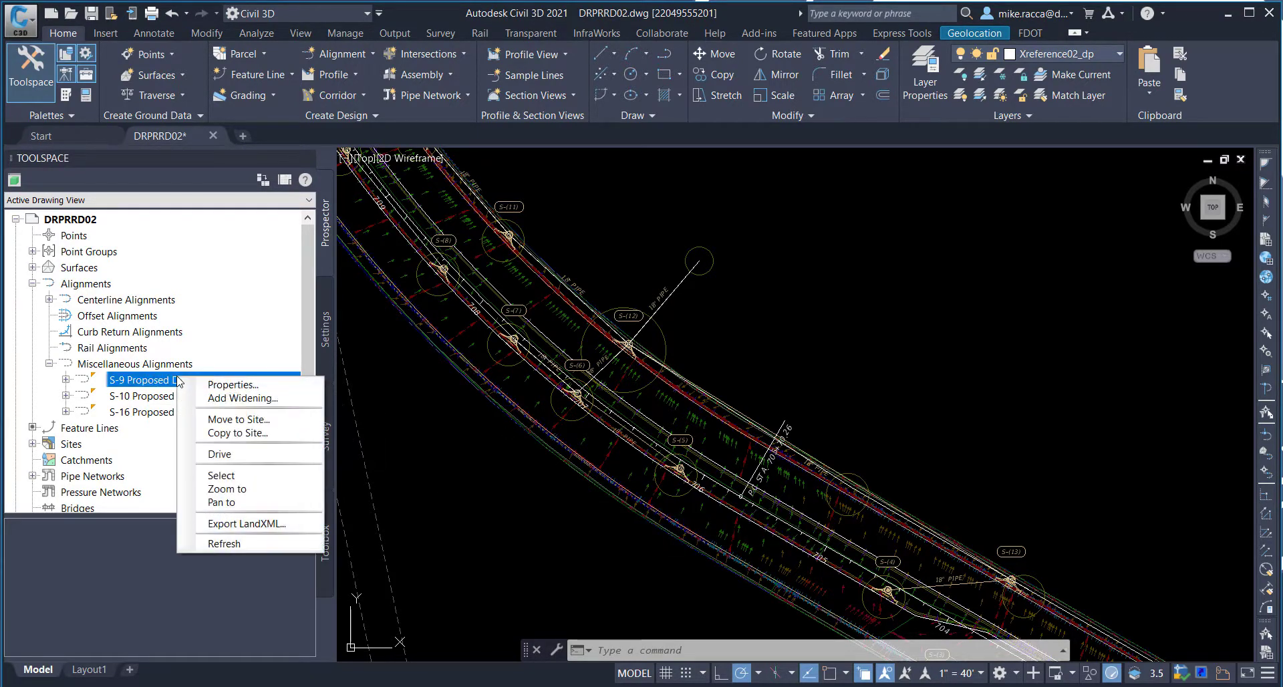
pyautogui.click(234, 476)
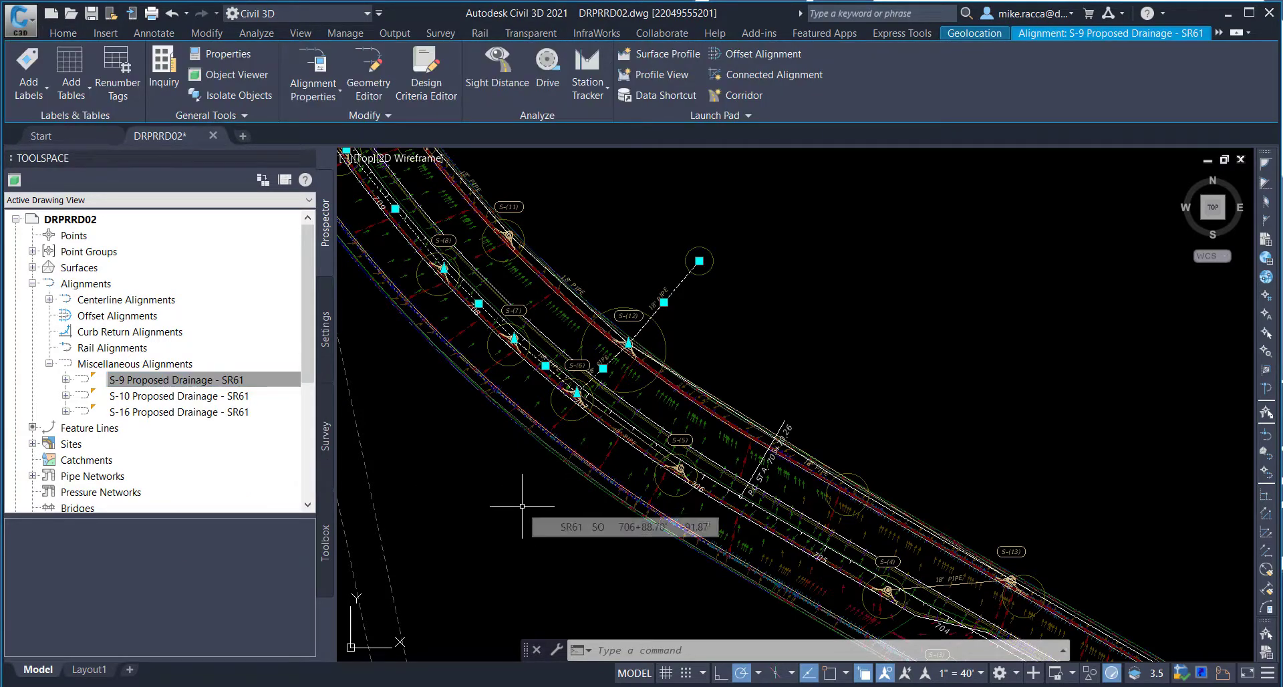
pyautogui.press('Delete')
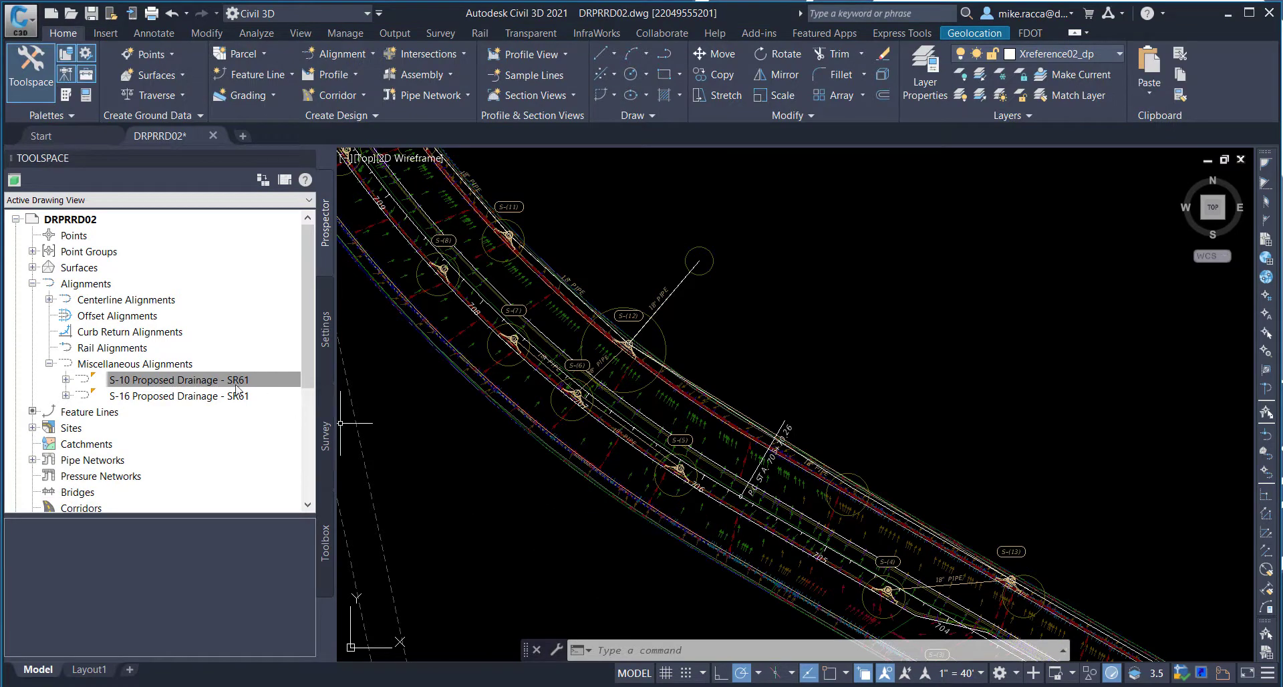
pyautogui.rightClick(181, 387)
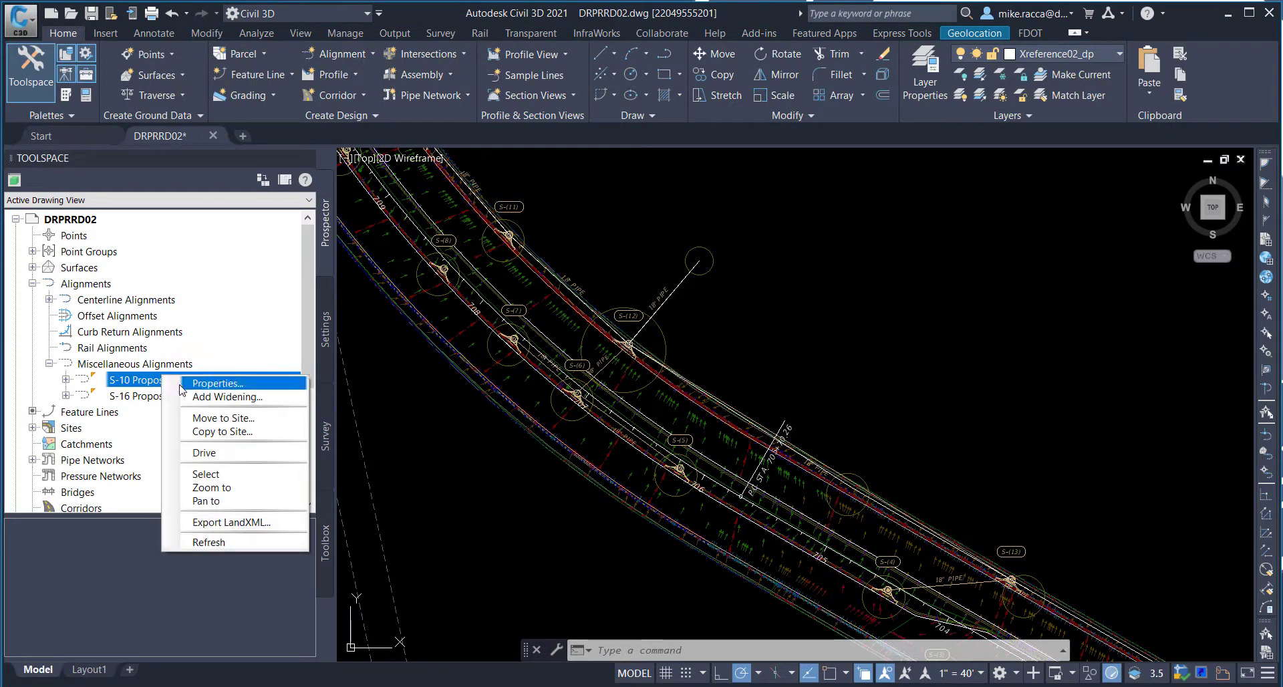
pyautogui.click(212, 474)
pyautogui.press('Delete')
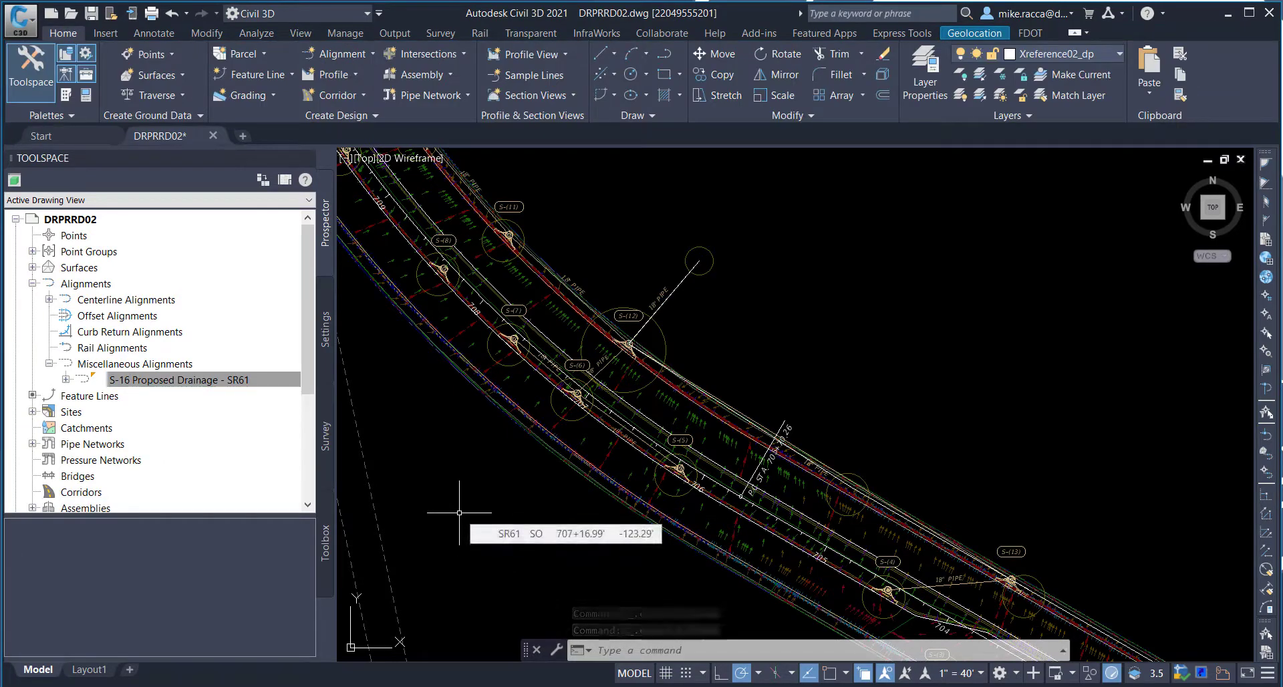
# - Delete the S-16 Proposed Drainage - SR61 alignment from the miscellaneous alignments
pyautogui.rightClick(178, 382)
pyautogui.click(224, 478)
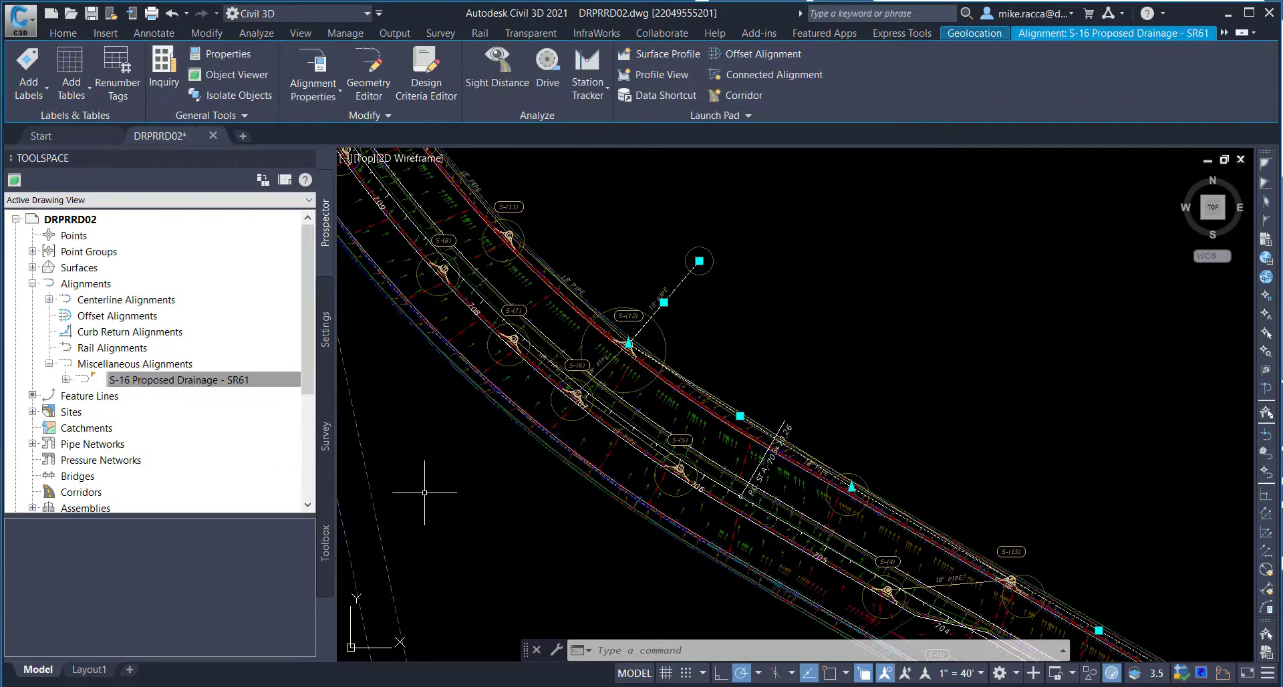
pyautogui.press('Delete')
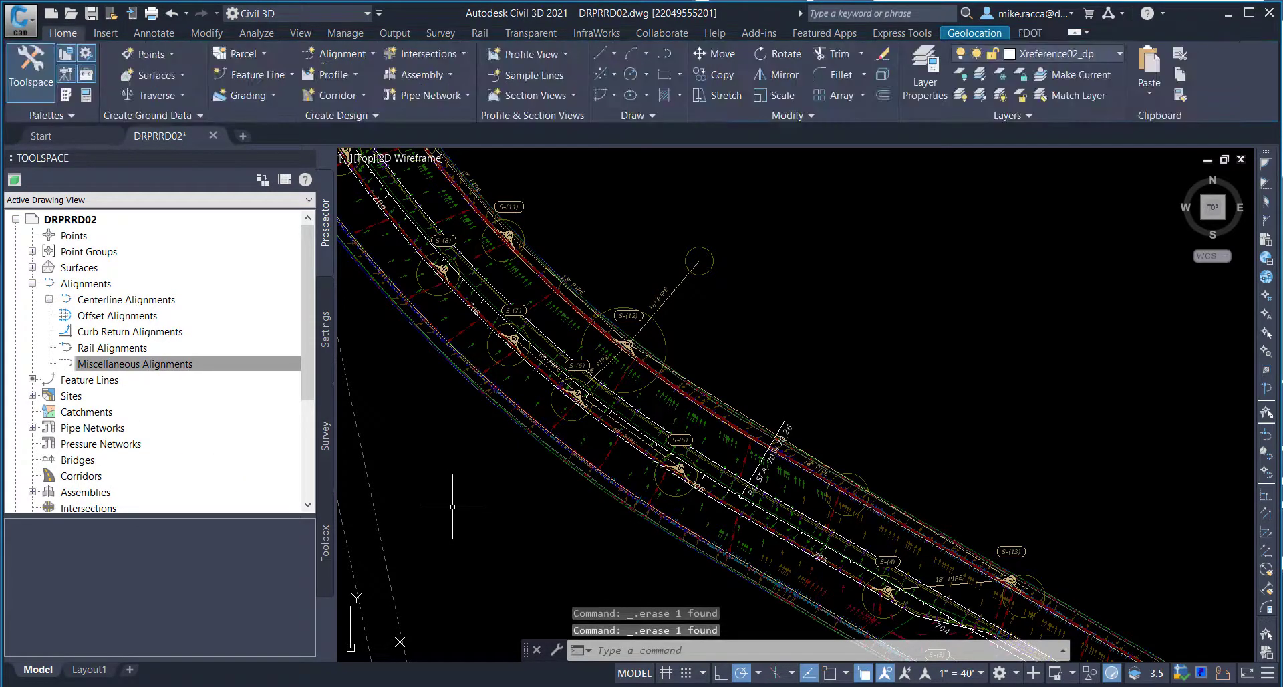
pyautogui.moveTo(453, 506)
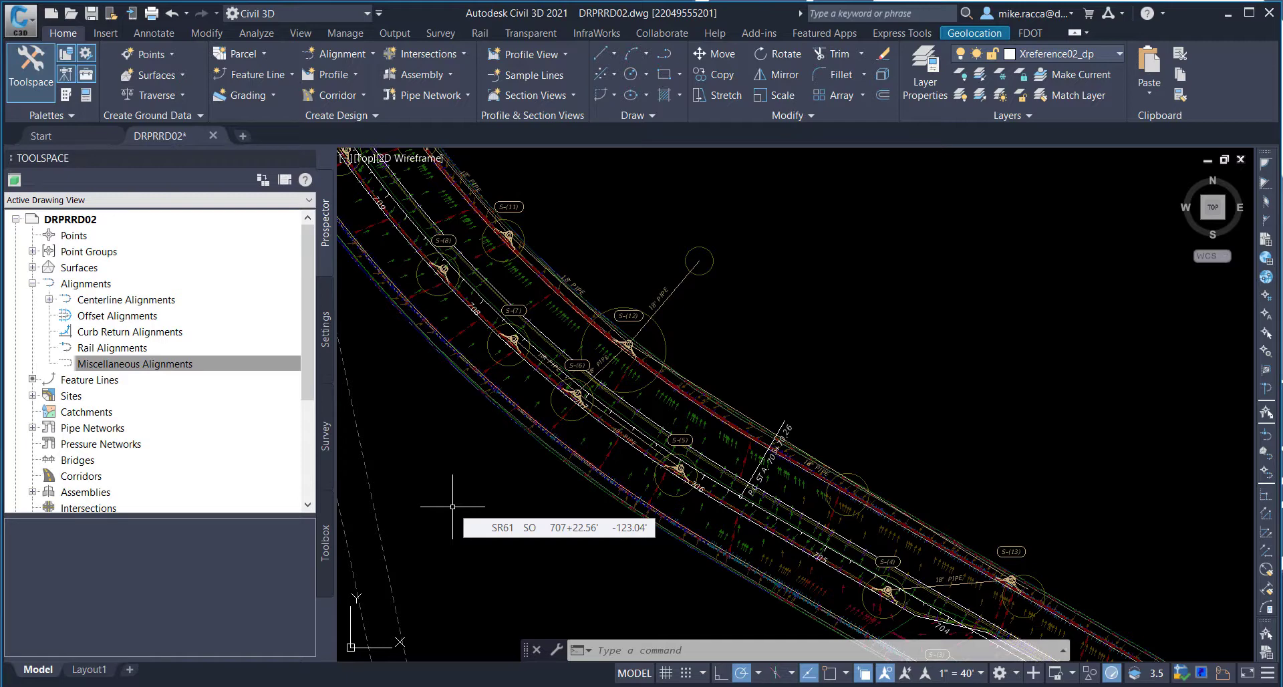
pyautogui.click(129, 369)
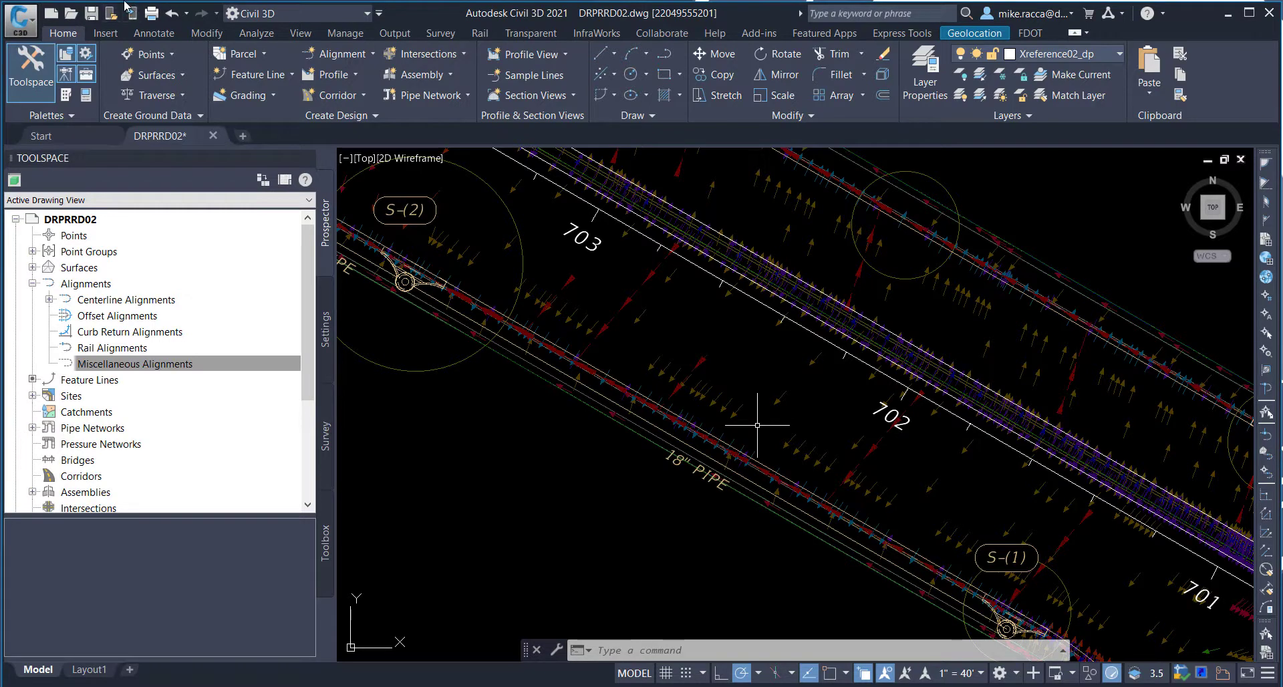
pyautogui.scroll(-2, 719, 339)
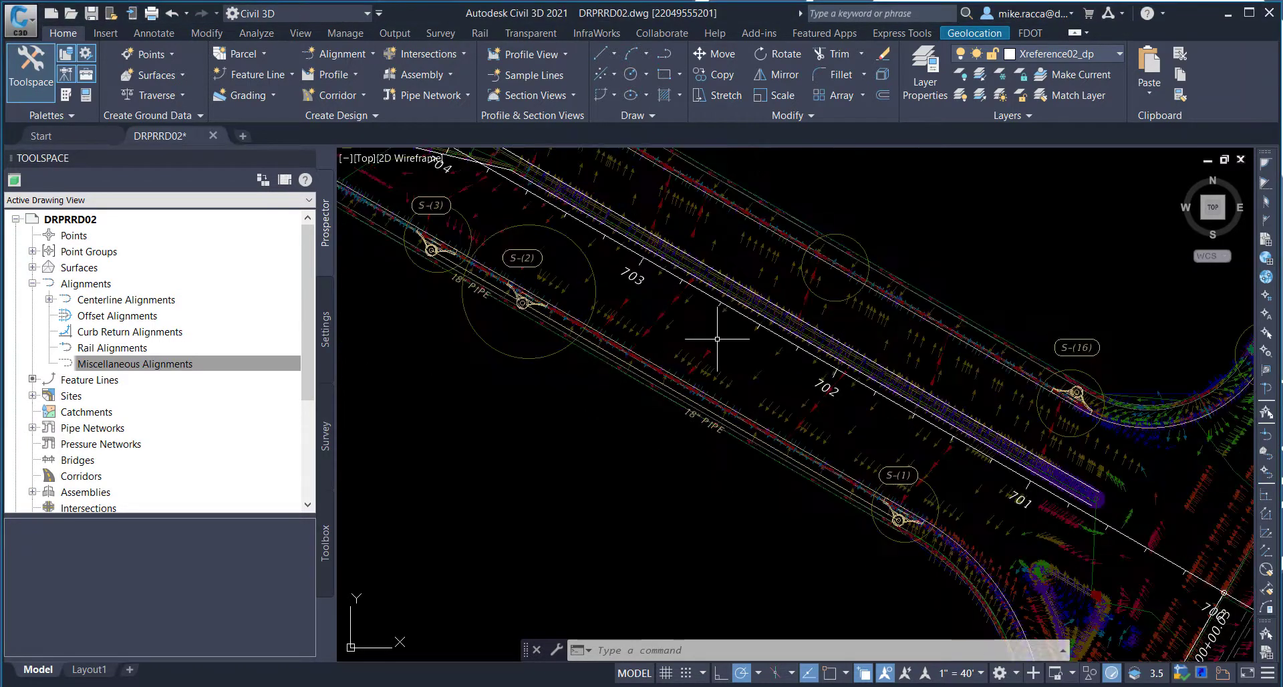
pyautogui.moveTo(713, 365); pyautogui.dragTo(635, 373, button='middle')
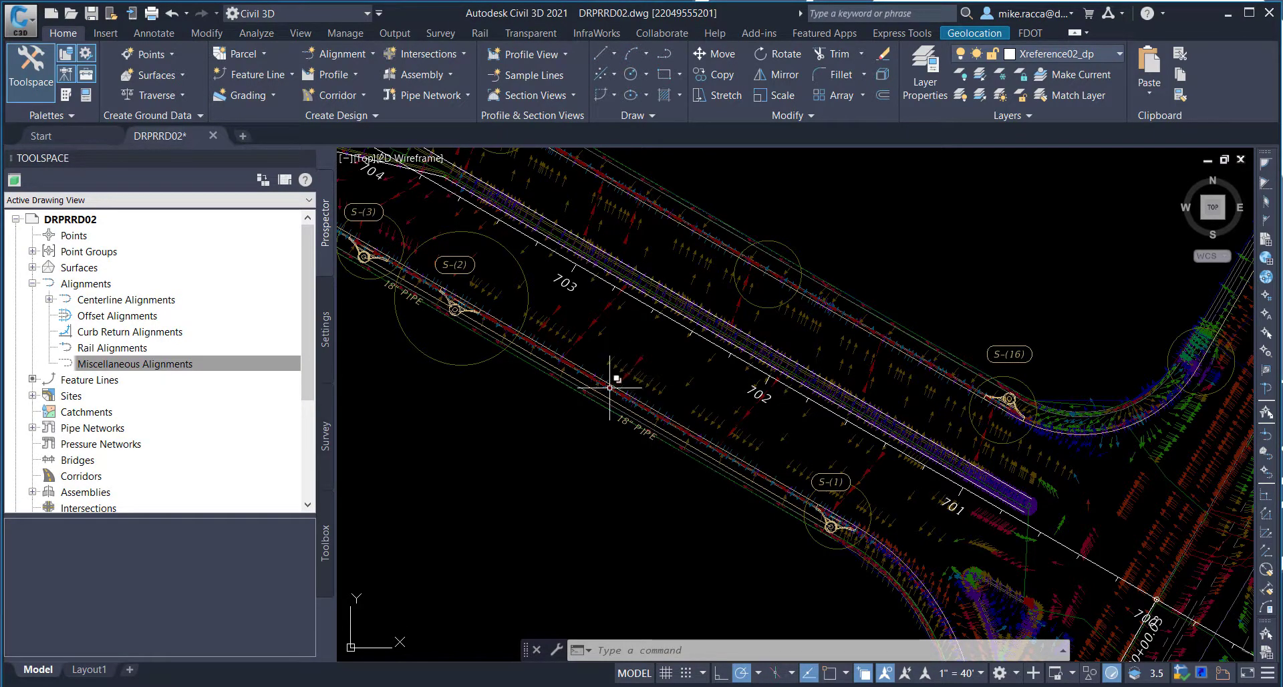
pyautogui.click(613, 384)
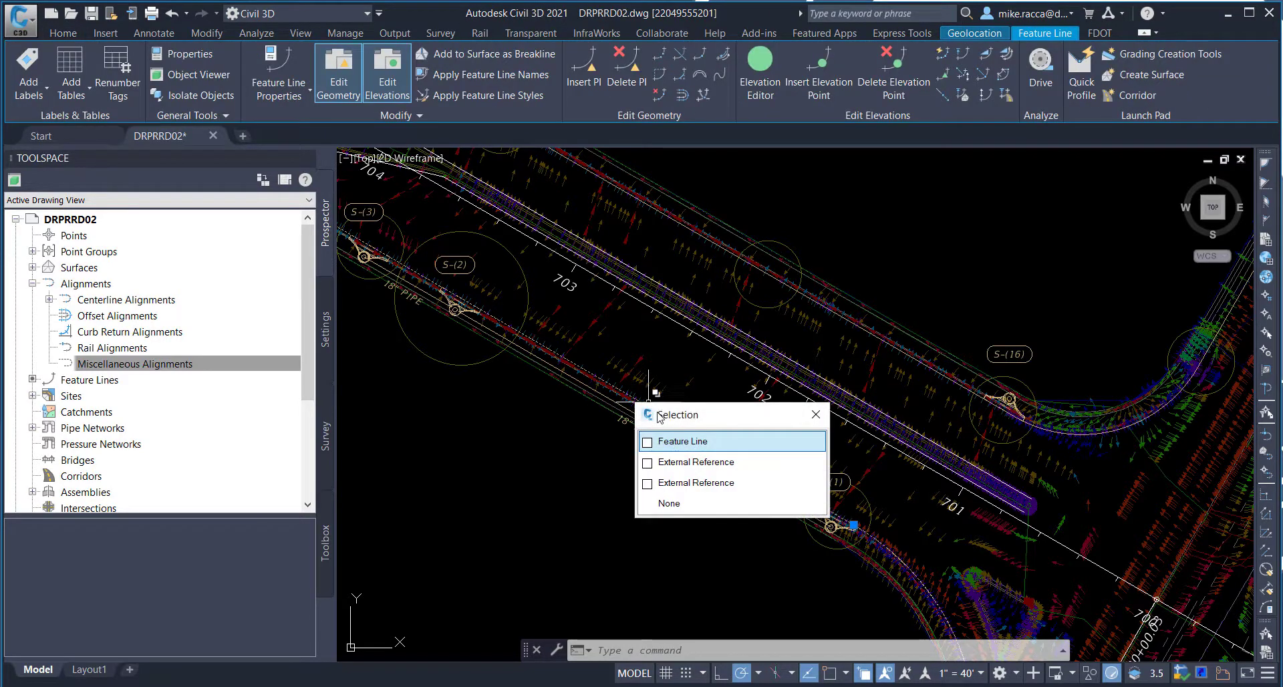
pyautogui.press('Escape')
# - Reconnect the 18" pipe between S-(1) and S-(2) by moving its S-(2) end onto structure S-(16)
pyautogui.scroll(4, 635, 404)
pyautogui.click(646, 433)
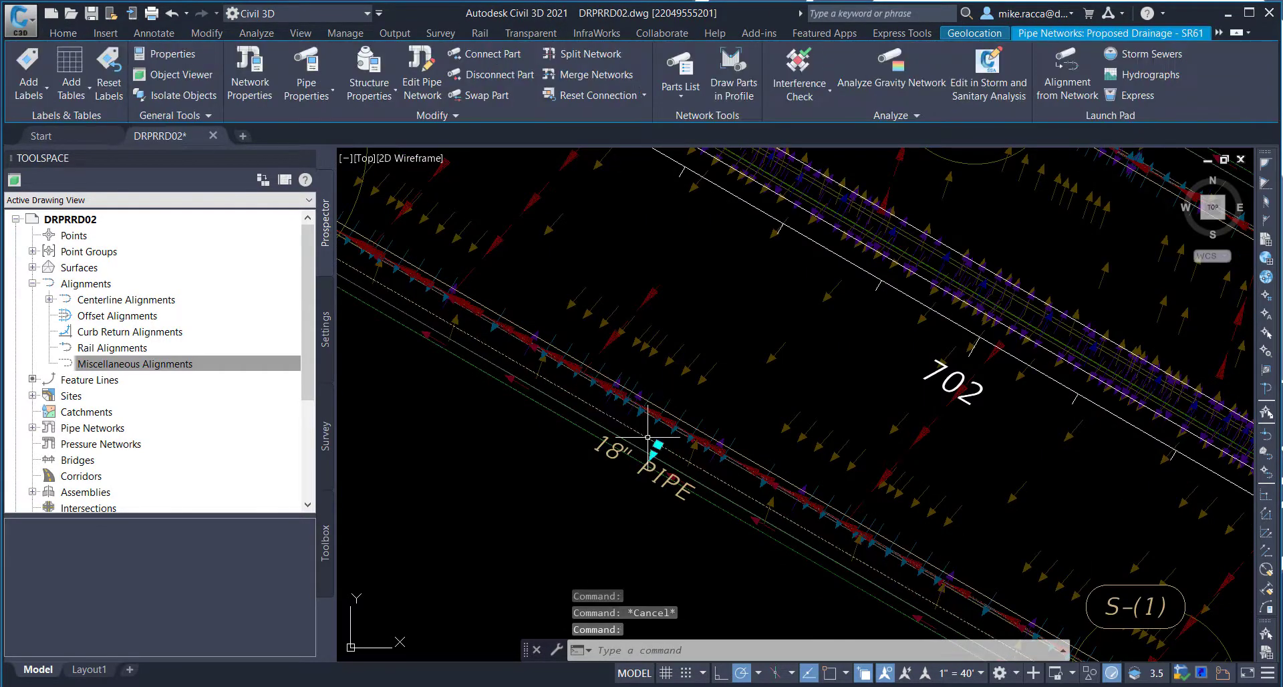
pyautogui.moveTo(648, 437)
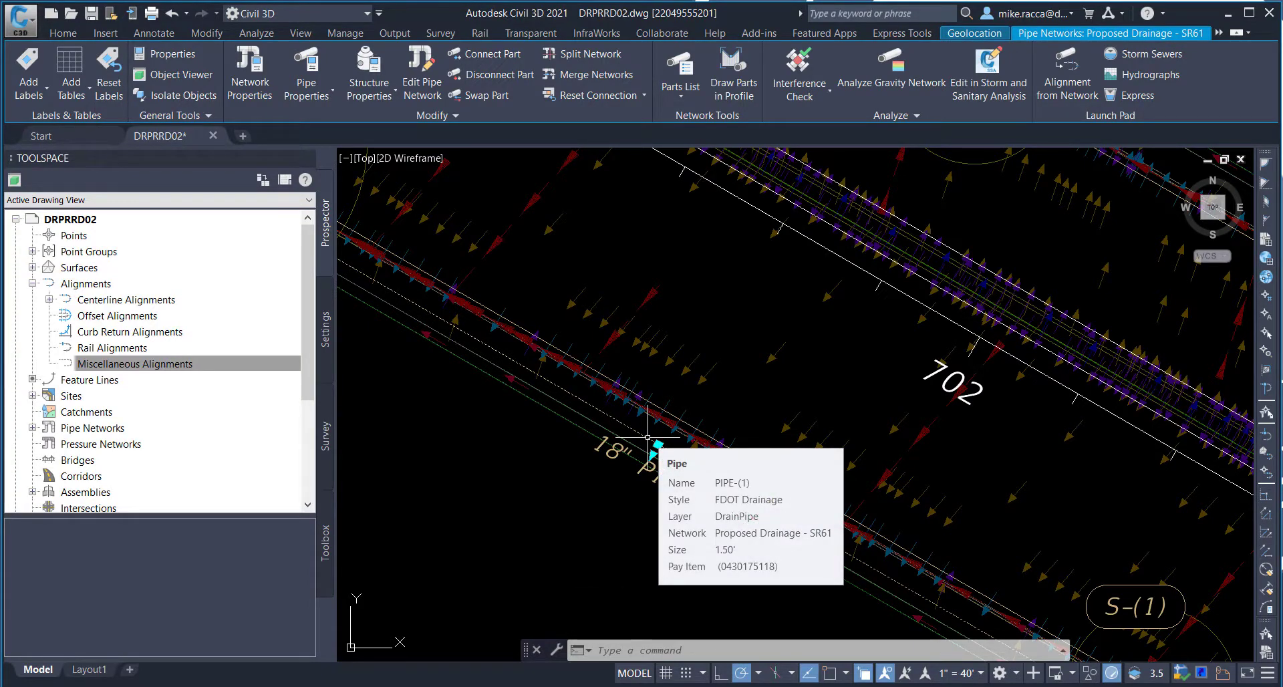
pyautogui.scroll(-3, 739, 395)
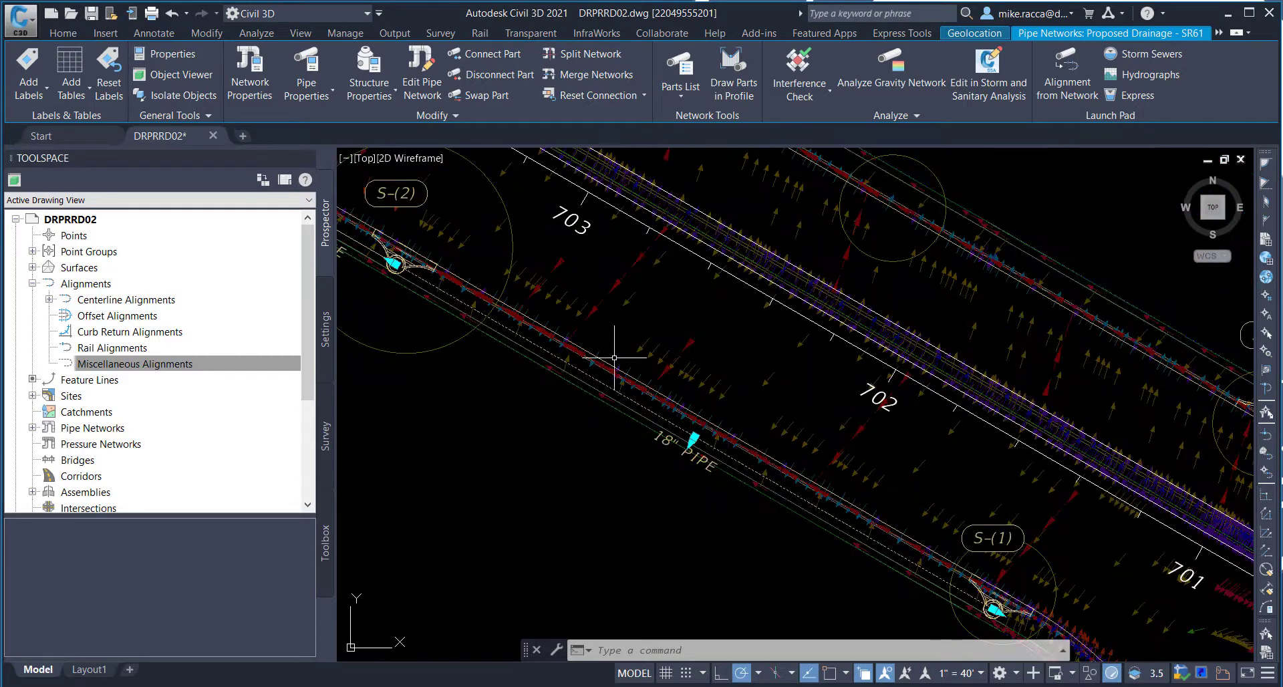
pyautogui.moveTo(619, 359); pyautogui.dragTo(775, 458, button='middle')
pyautogui.scroll(2, 568, 367)
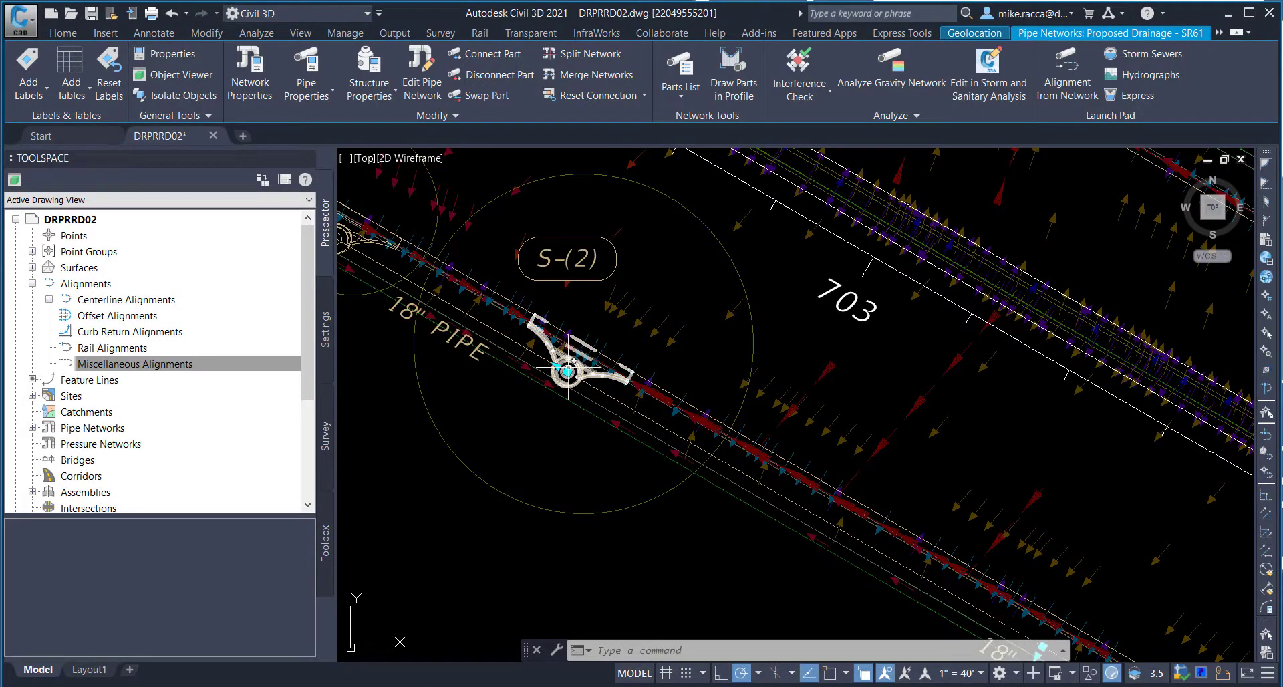
pyautogui.click(568, 371)
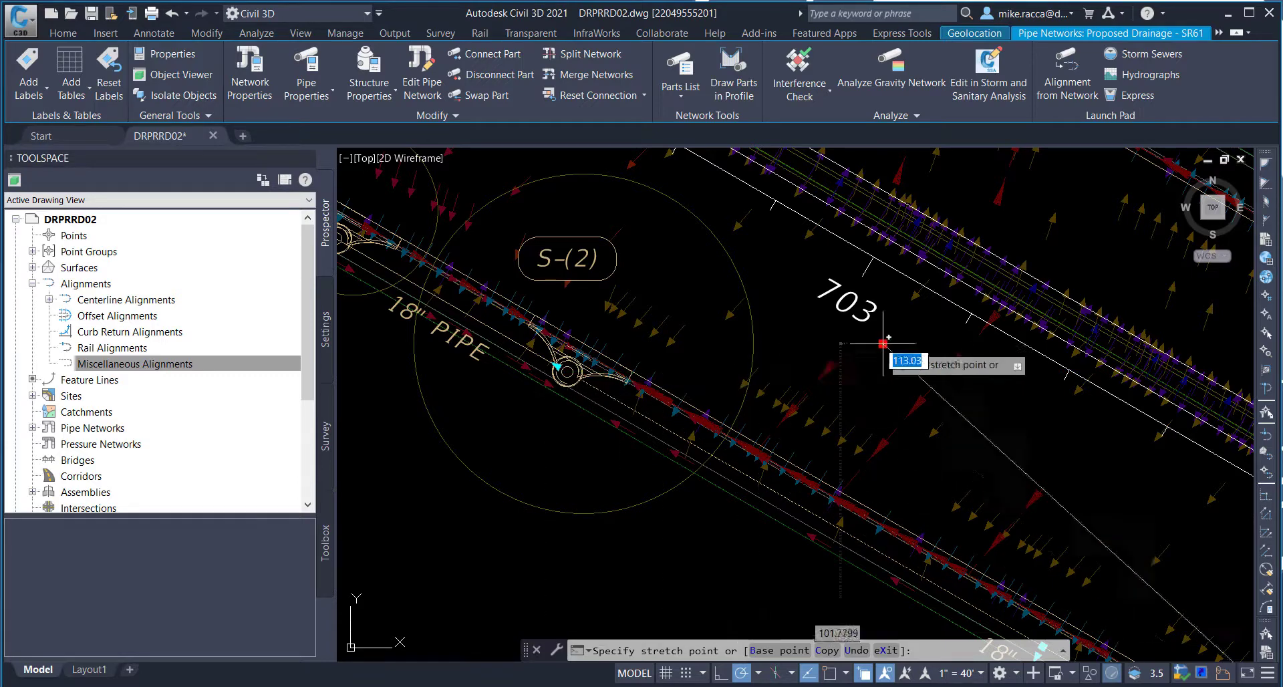
pyautogui.moveTo(903, 346)
pyautogui.mouseDown(button='middle')
pyautogui.moveTo(934, 356)
pyautogui.moveTo(713, 358)
pyautogui.moveTo(768, 364)
pyautogui.mouseUp(button='middle')
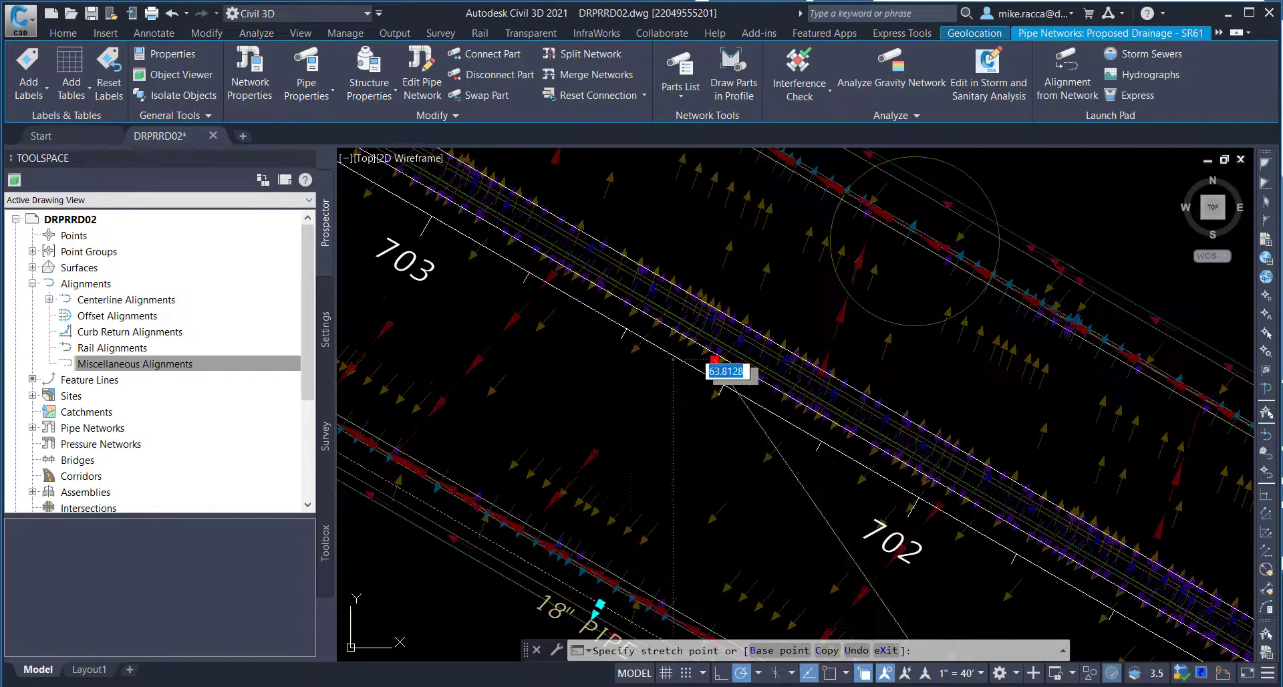
pyautogui.moveTo(843, 489); pyautogui.dragTo(653, 435, button='middle')
pyautogui.moveTo(1138, 504)
pyautogui.mouseDown(button='middle')
pyautogui.moveTo(831, 451)
pyautogui.moveTo(869, 421)
pyautogui.mouseUp(button='middle')
pyautogui.scroll(3, 869, 421)
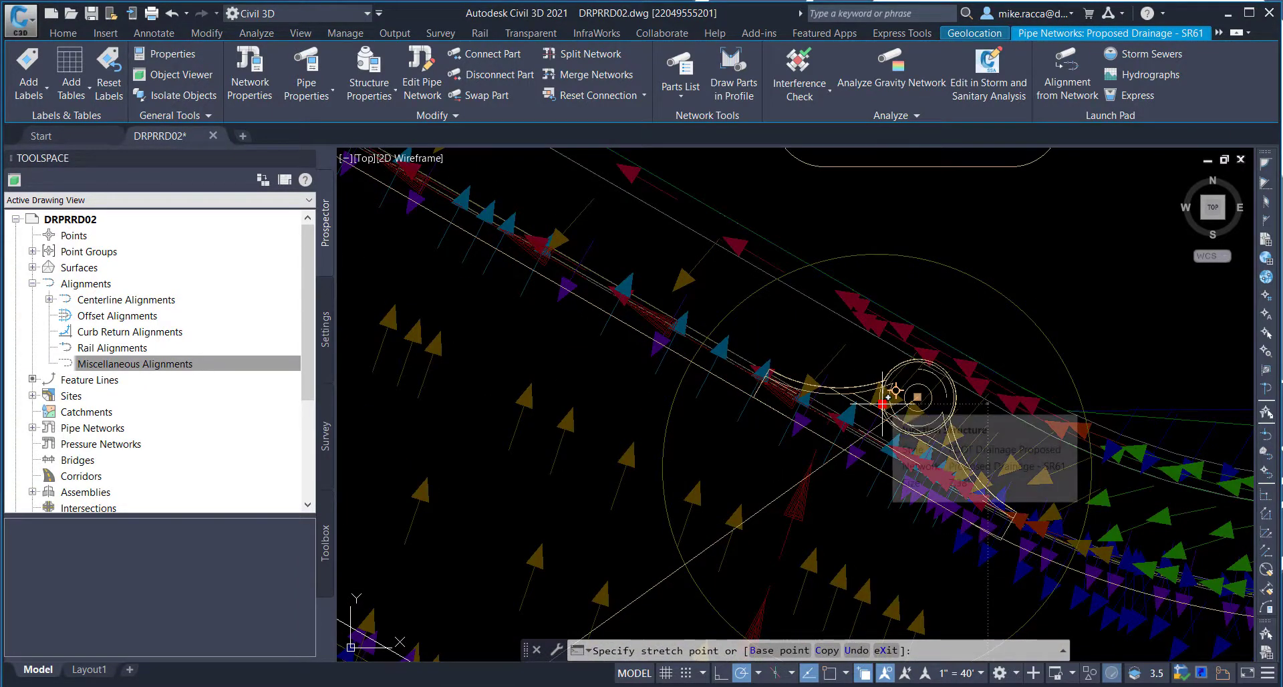
pyautogui.click(883, 401)
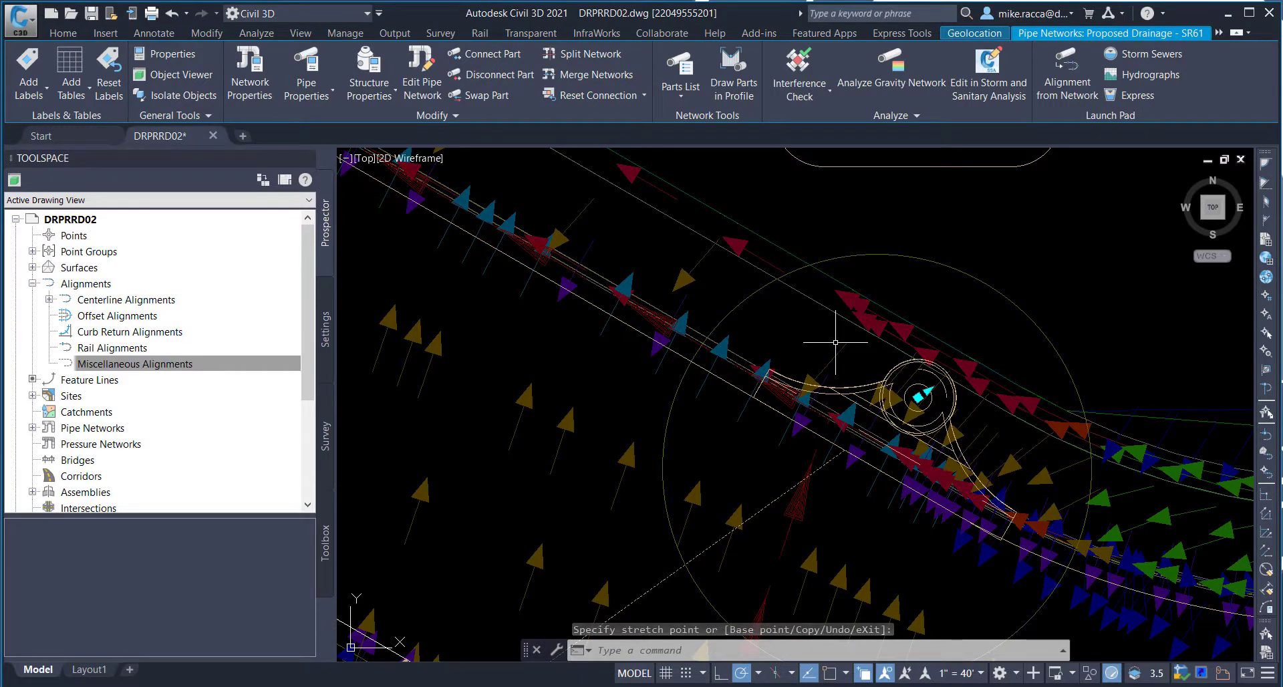
pyautogui.press('Escape')
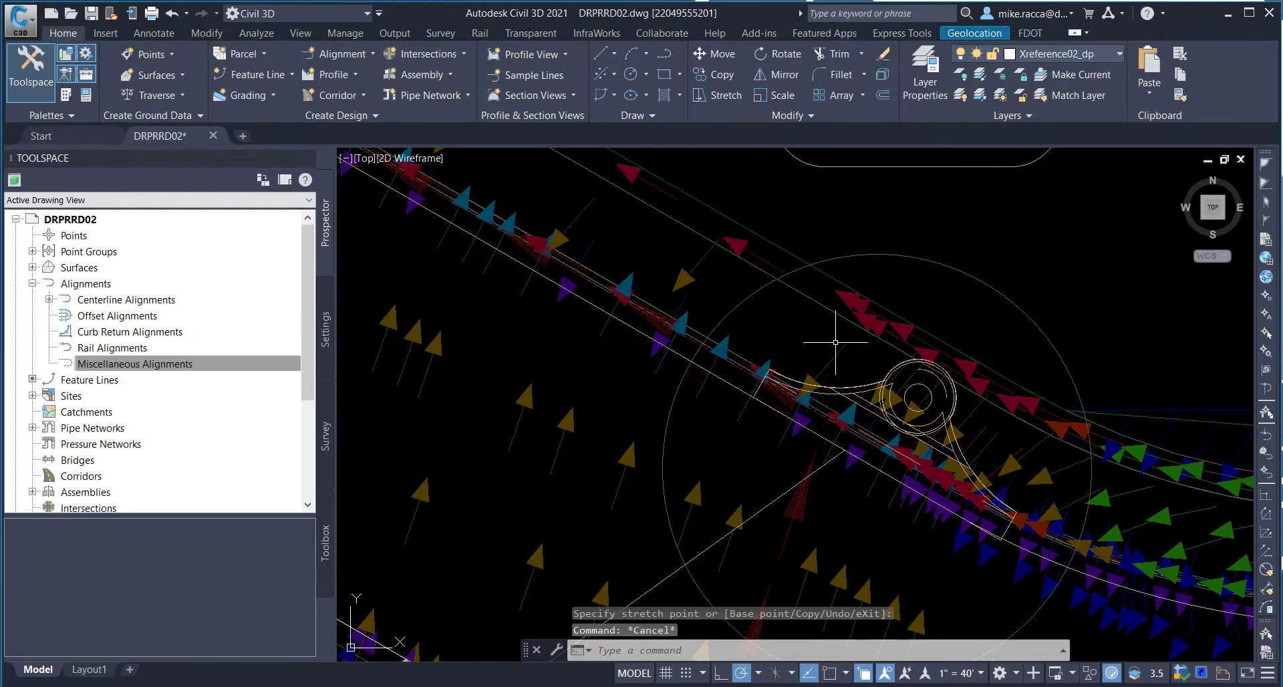
# - Examine the new pipe crossing between S-(1) and S-(16) and the stretch between S-(13) and S-(16)
pyautogui.scroll(-5, 835, 342)
pyautogui.scroll(1, 809, 320)
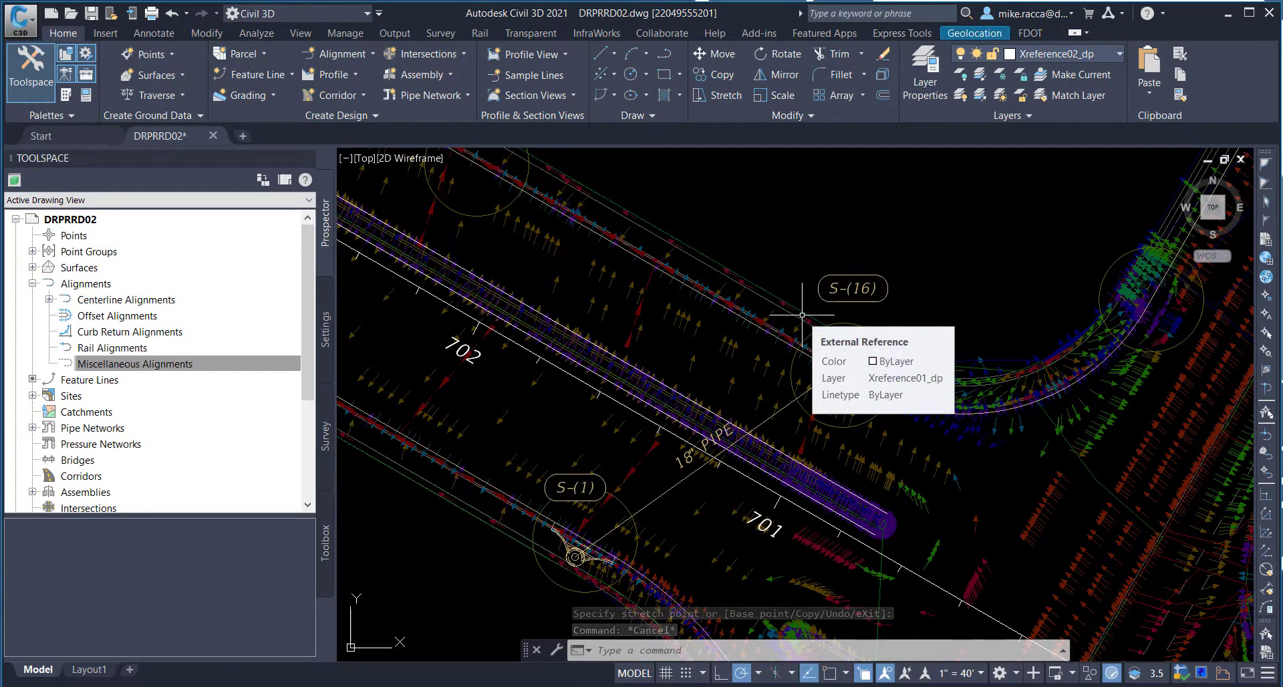
pyautogui.moveTo(789, 317); pyautogui.dragTo(823, 272, button='middle')
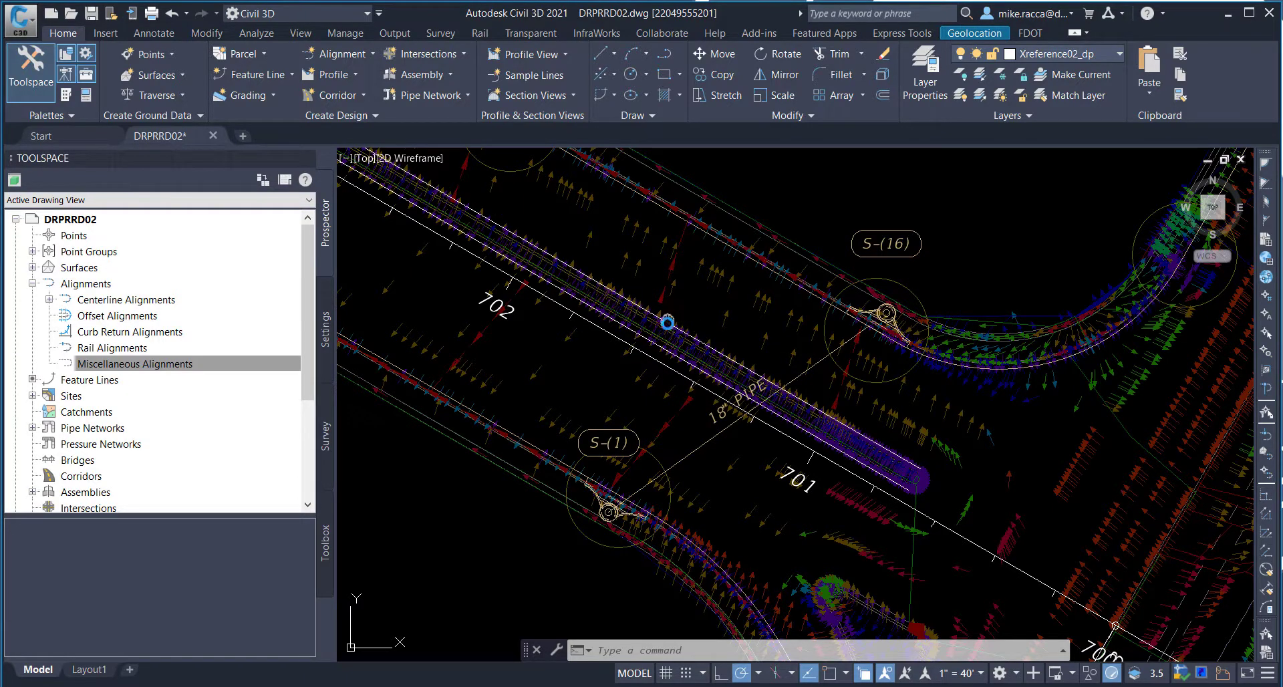
pyautogui.moveTo(665, 345); pyautogui.dragTo(831, 511, button='middle')
pyautogui.scroll(-4, 769, 442)
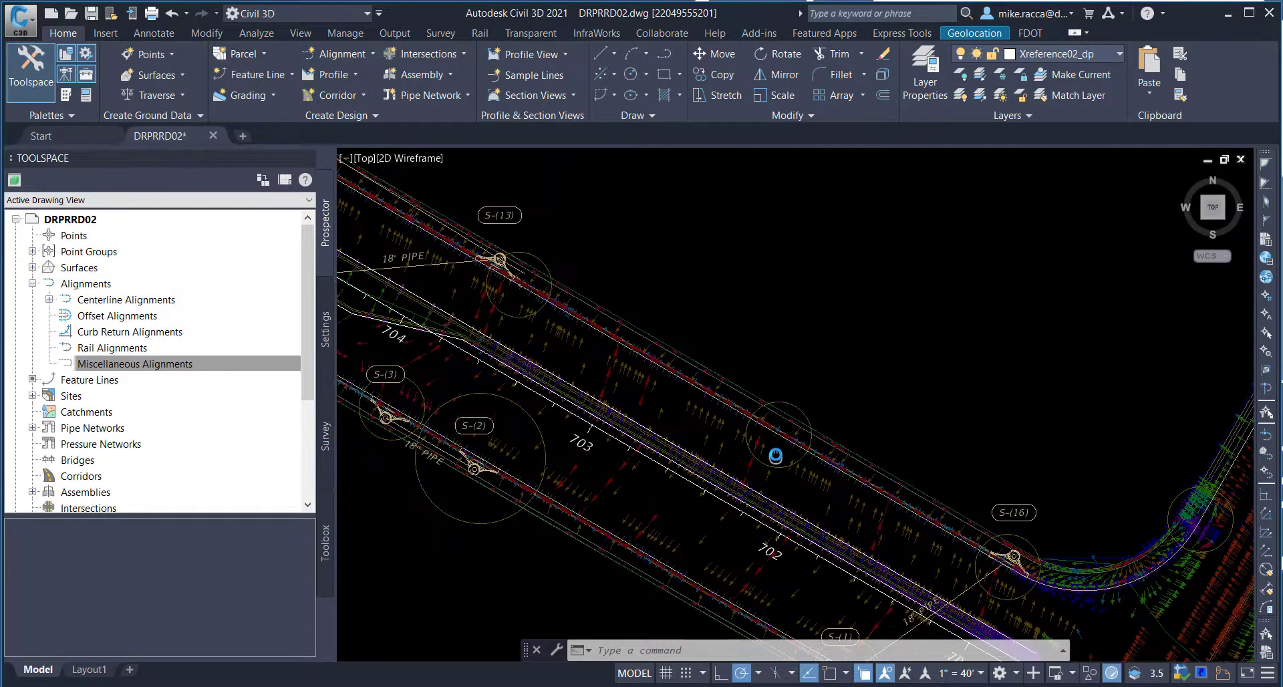
pyautogui.scroll(2, 760, 431)
pyautogui.scroll(-2, 755, 431)
pyautogui.moveTo(755, 431); pyautogui.dragTo(797, 460, button='middle')
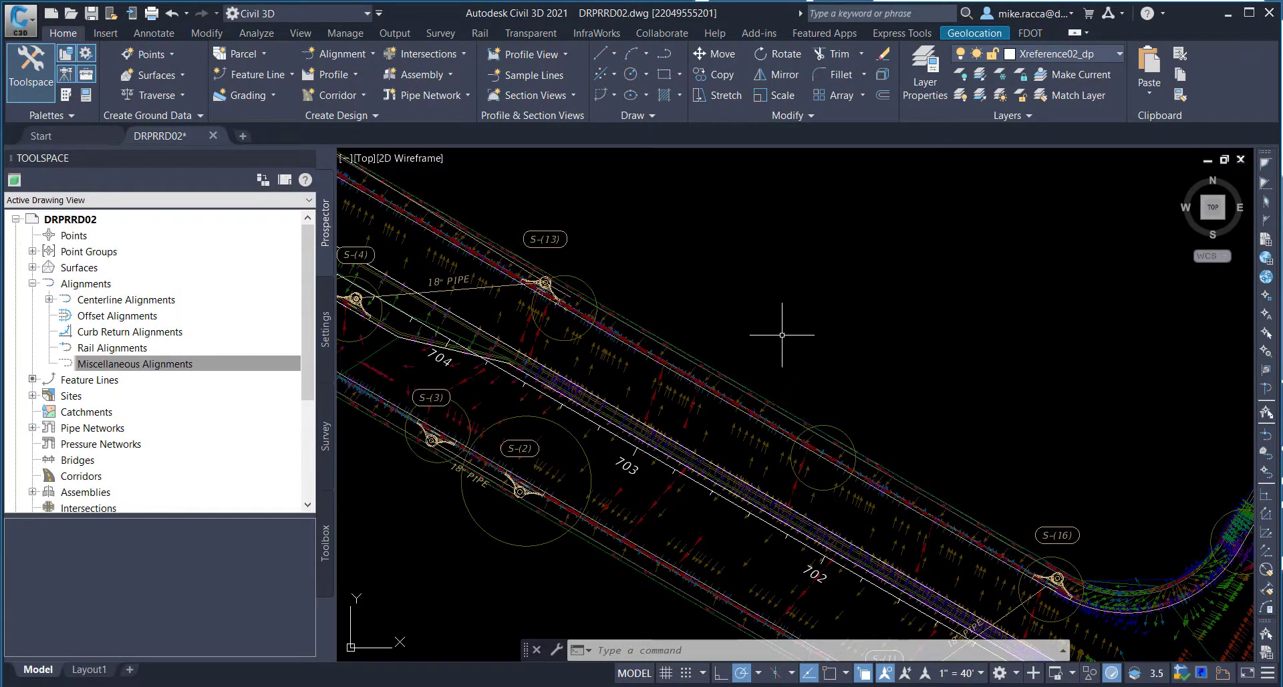
pyautogui.moveTo(794, 306)
# - List the pipes of the Proposed Drainage - SR61 network and enlarge the list to review its entries
pyautogui.click(32, 283)
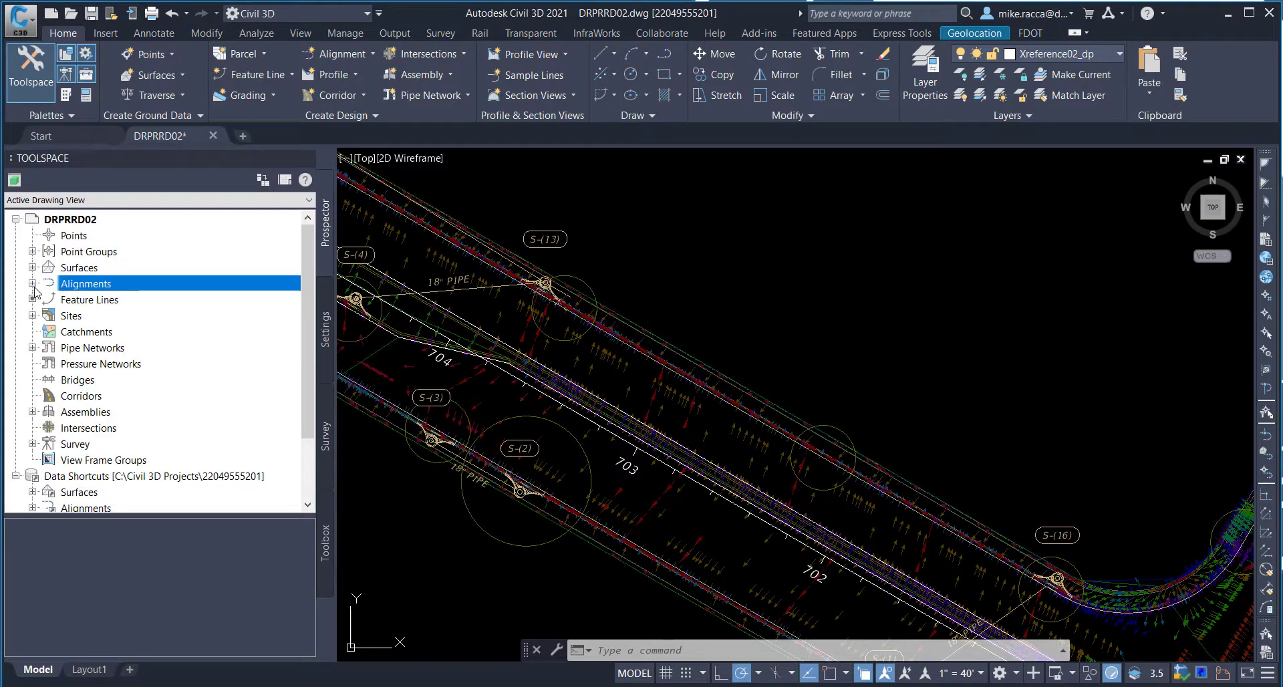
pyautogui.click(32, 347)
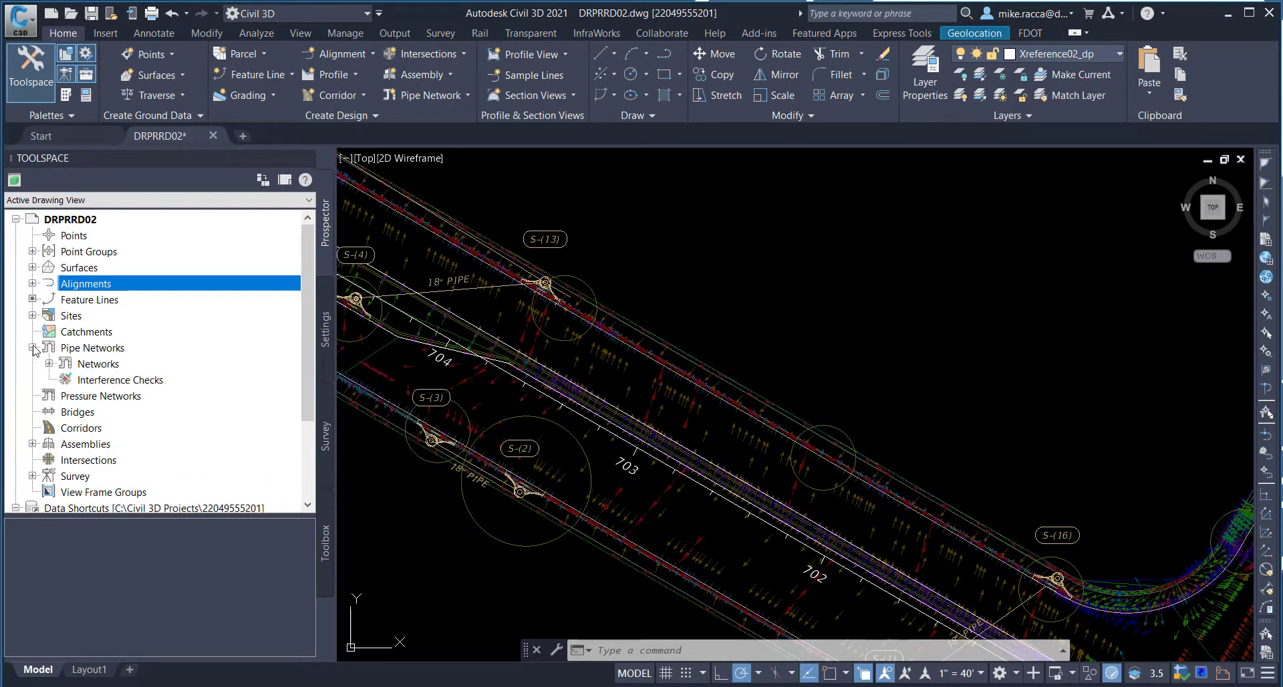
pyautogui.click(49, 364)
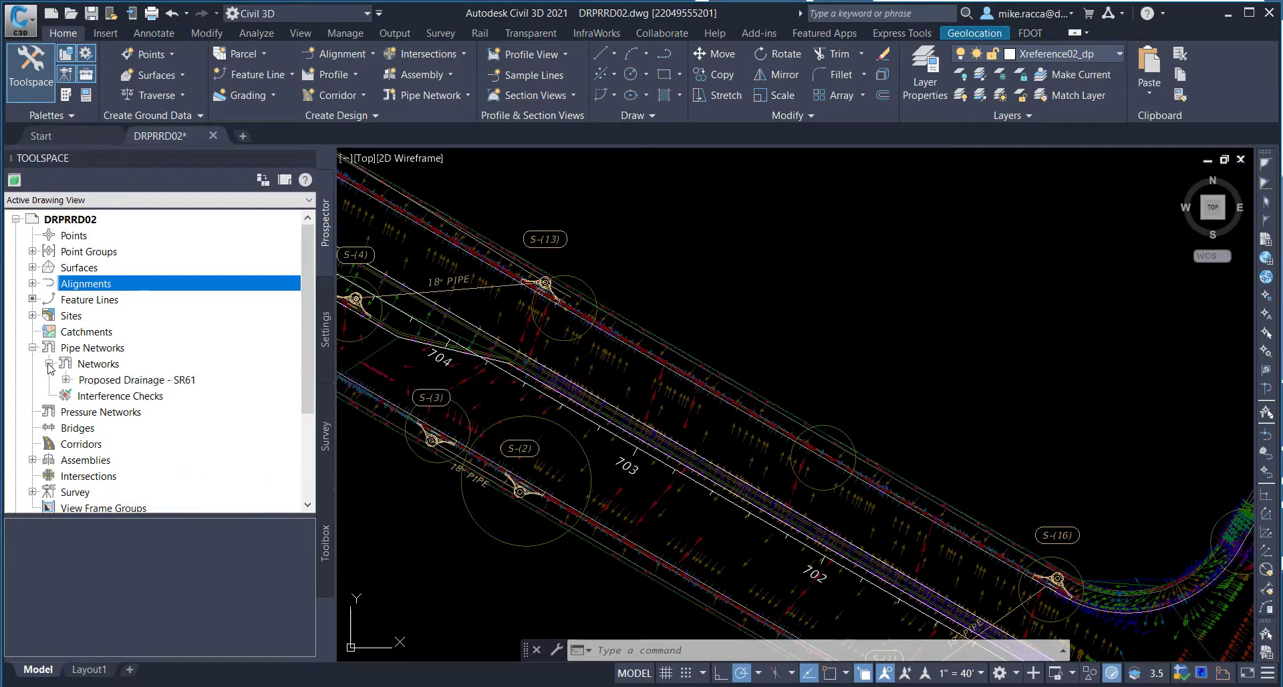
pyautogui.click(75, 381)
pyautogui.click(66, 379)
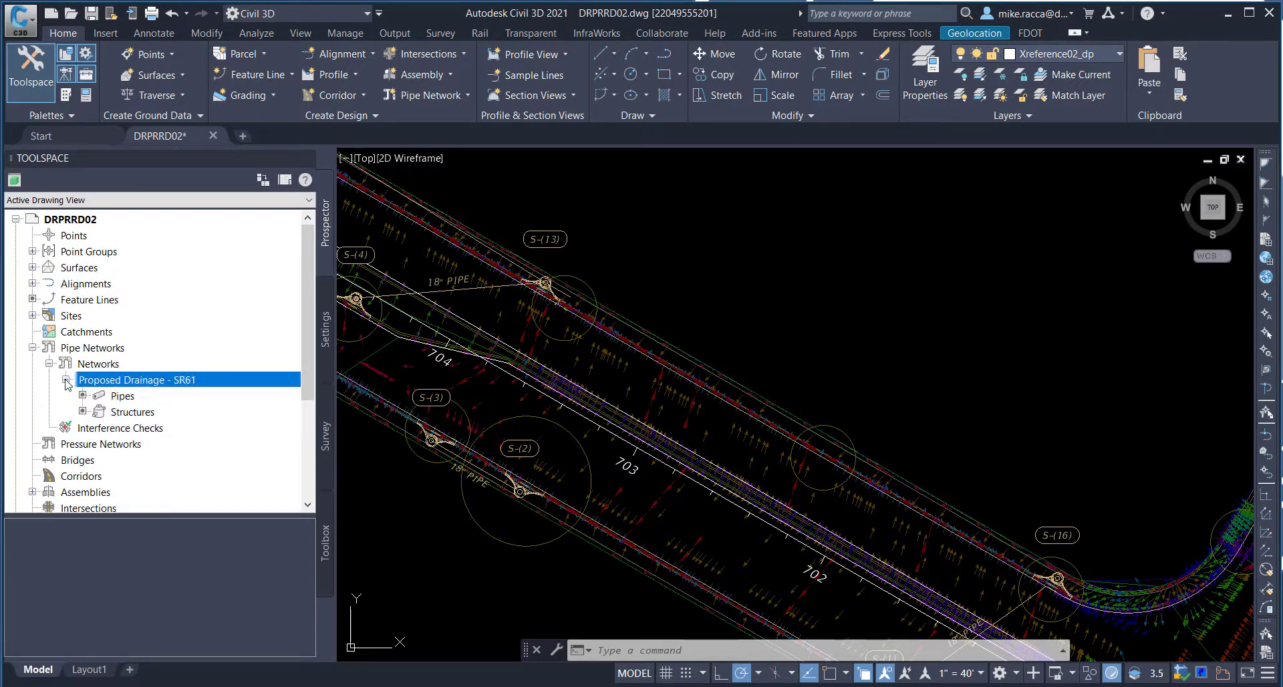
pyautogui.click(120, 399)
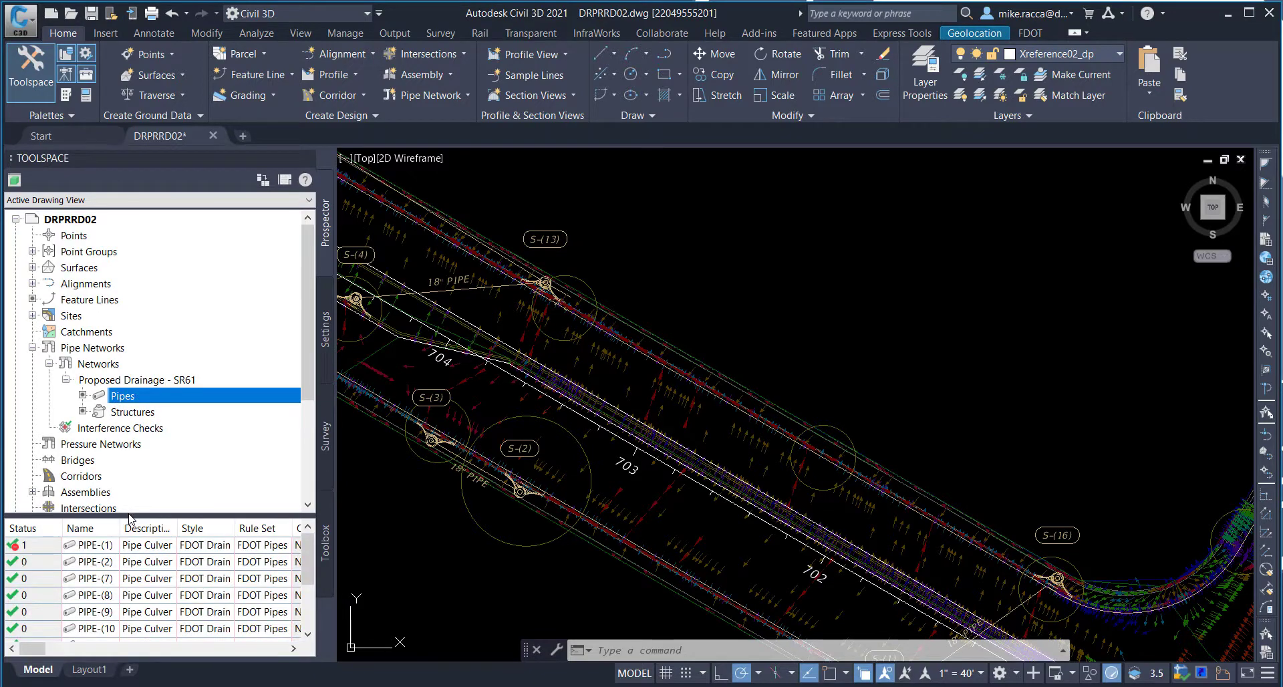
pyautogui.moveTo(129, 514); pyautogui.dragTo(128, 482)
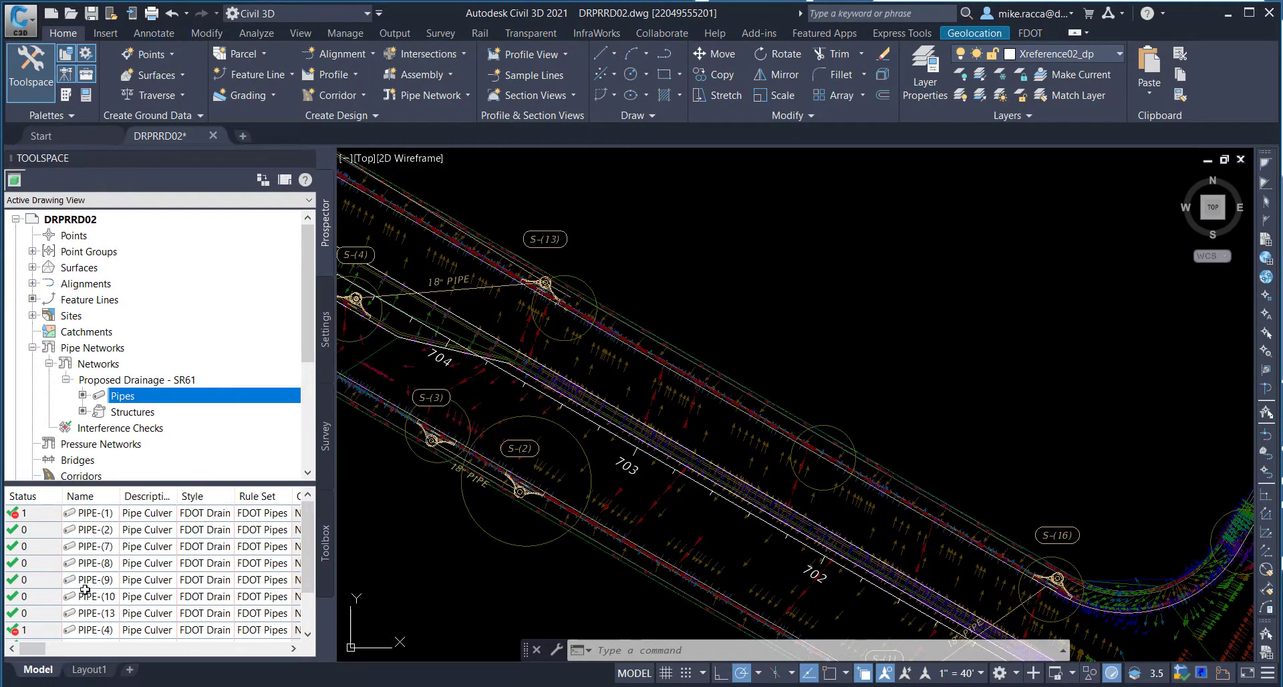
pyautogui.scroll(-1, 87, 621)
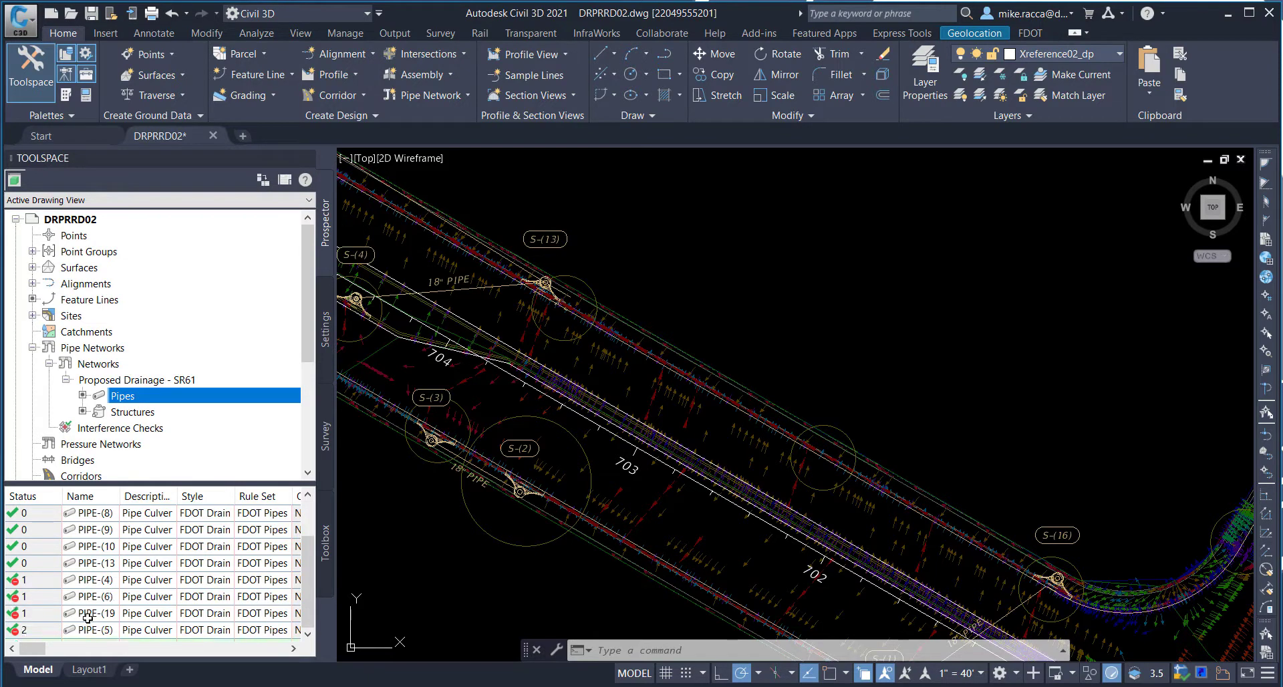
# - Locate PIPE-(19) through the network's pipe list and connect its free end near S-(13) to structure S-(16)
pyautogui.click(86, 612)
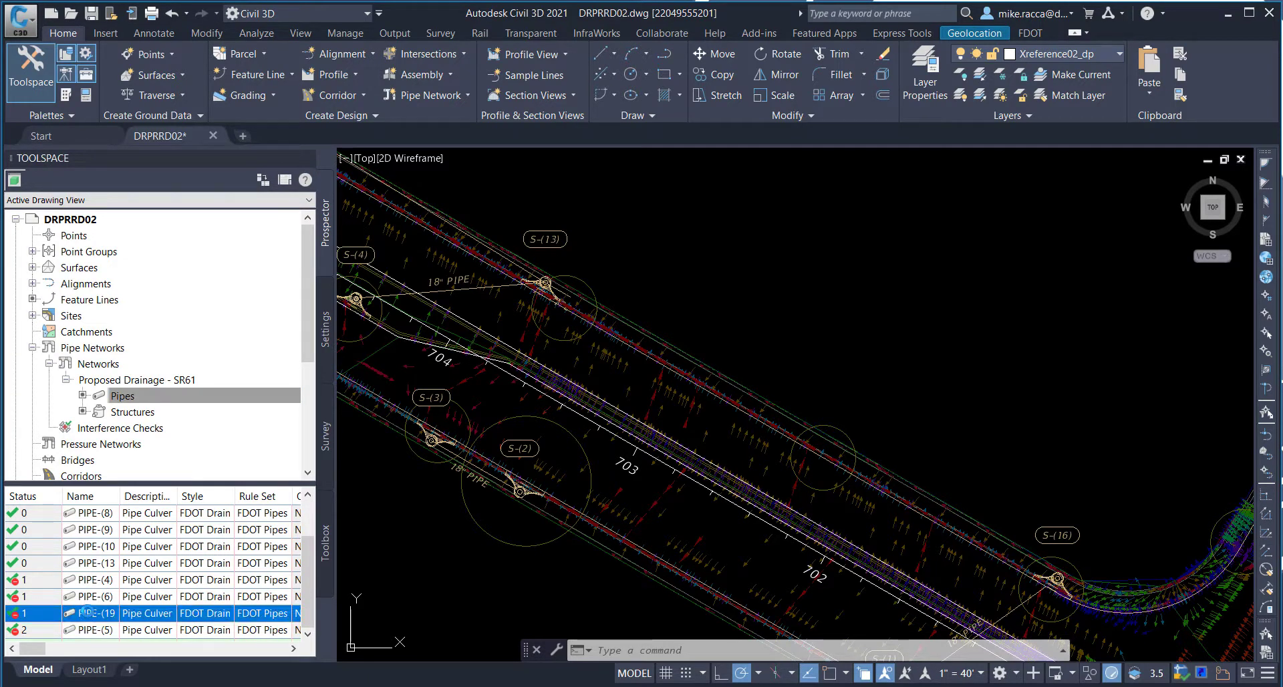
pyautogui.rightClick(87, 612)
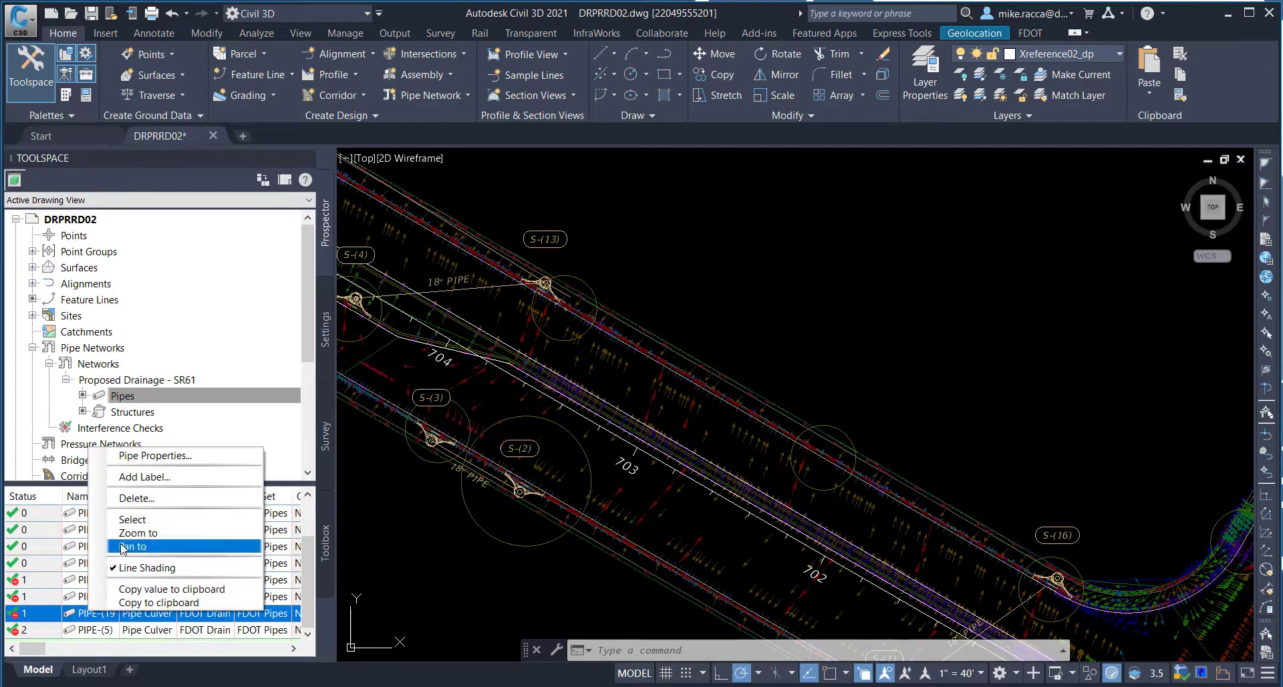
pyautogui.click(132, 519)
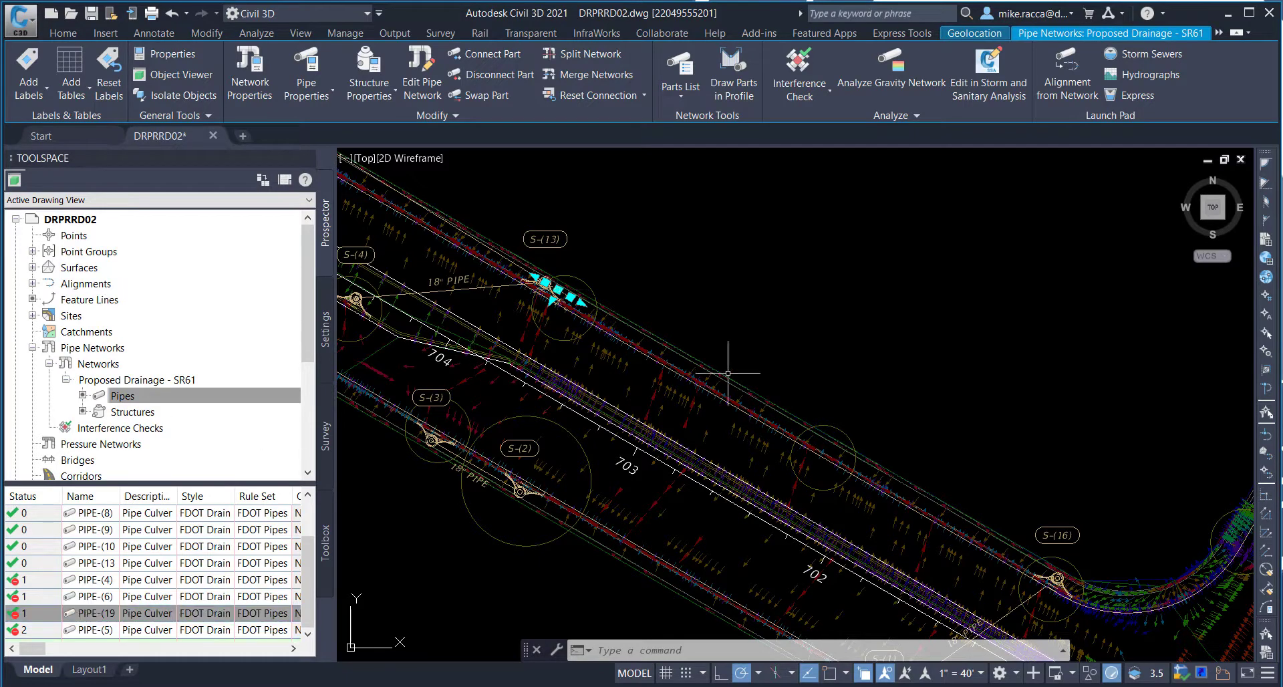
pyautogui.click(547, 263)
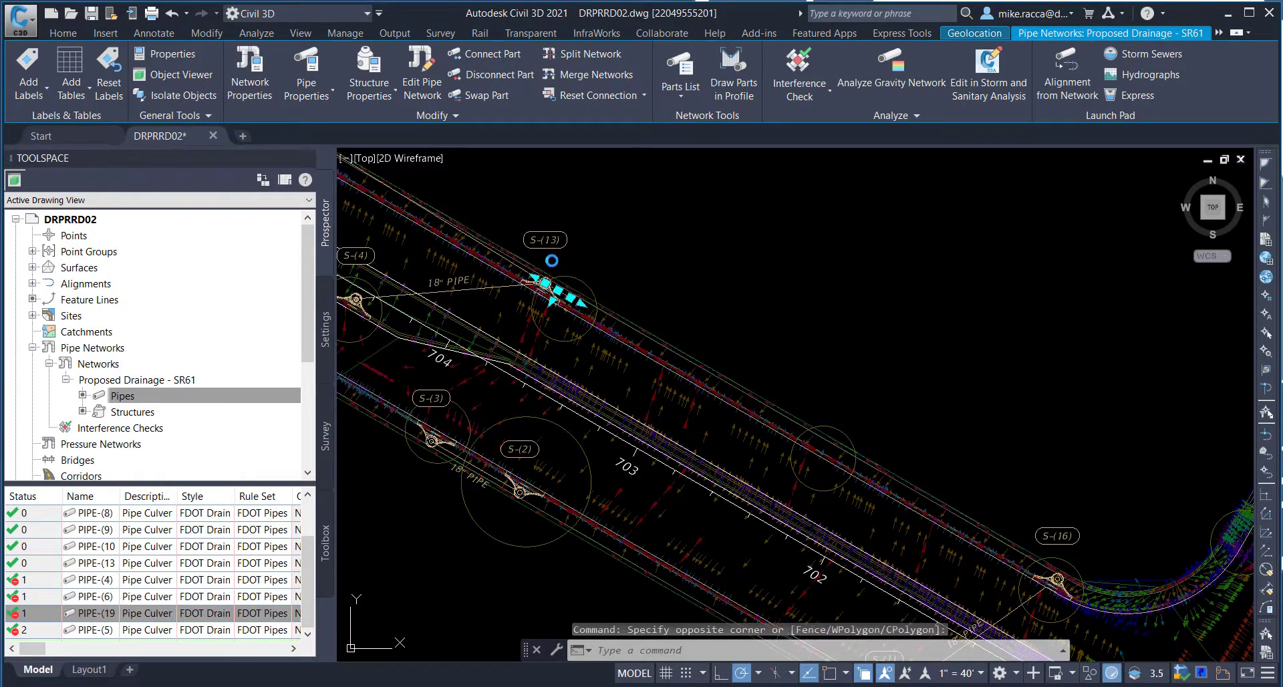
pyautogui.moveTo(555, 266); pyautogui.dragTo(583, 273, button='middle')
pyautogui.scroll(4, 584, 272)
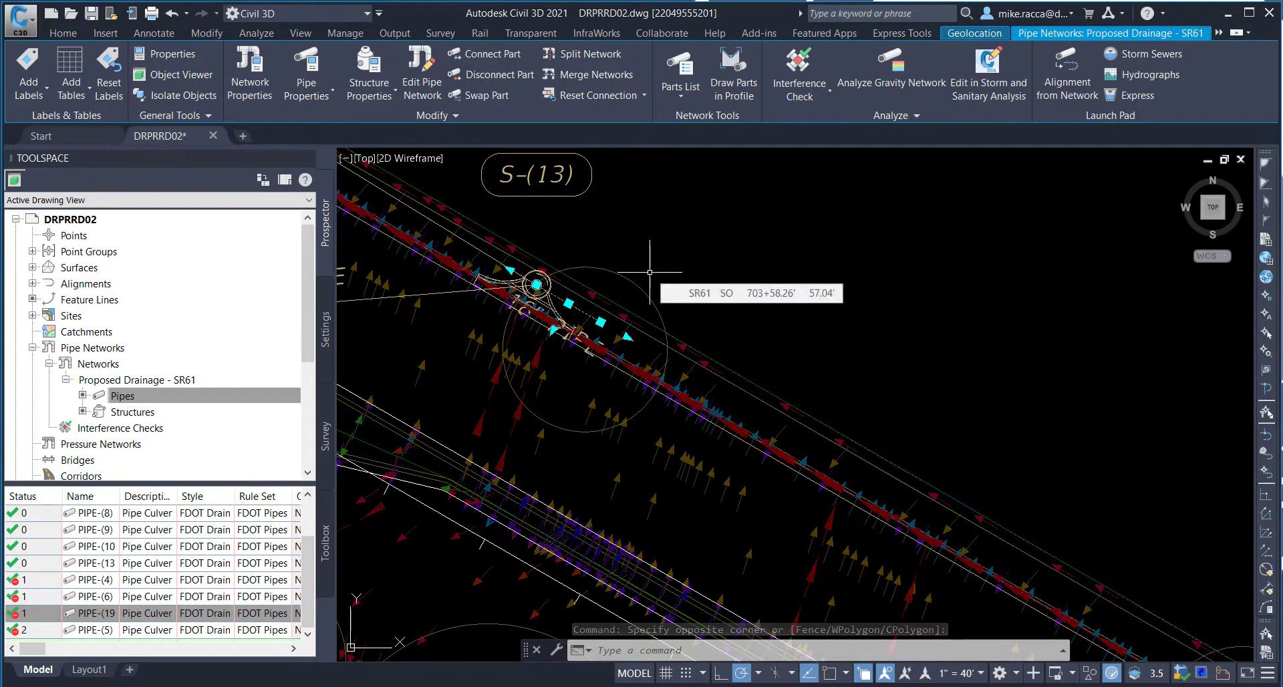
pyautogui.moveTo(649, 273)
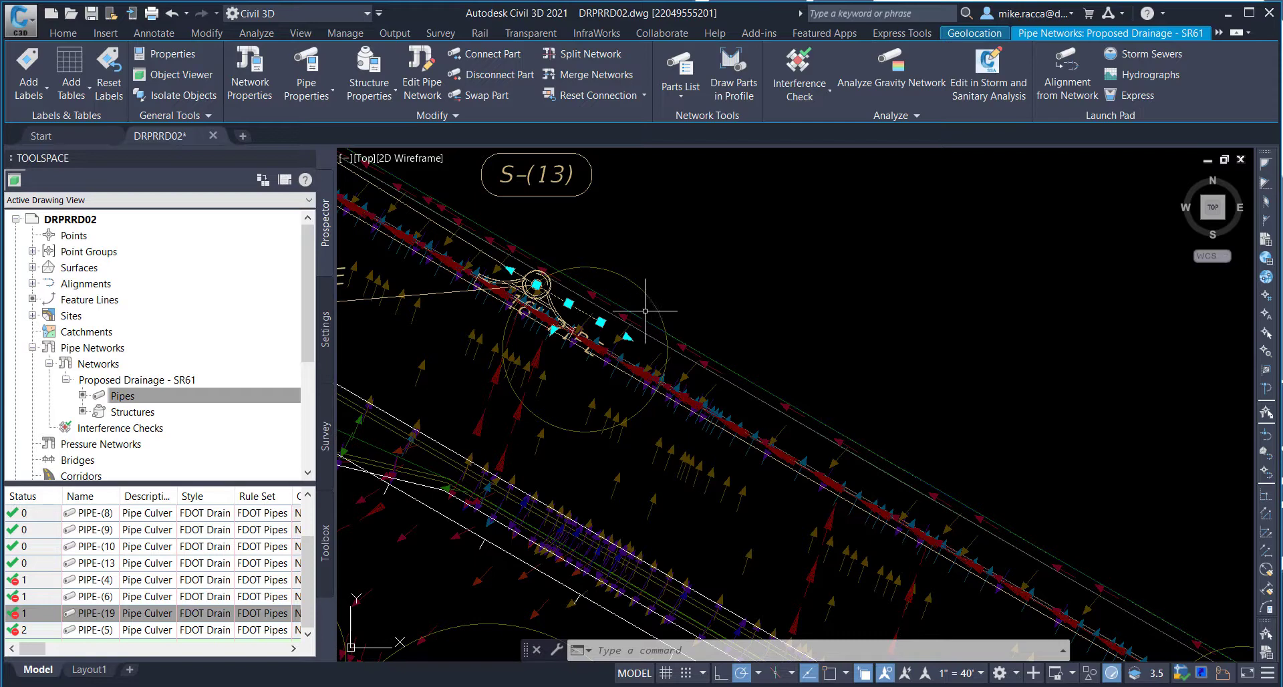
pyautogui.click(601, 322)
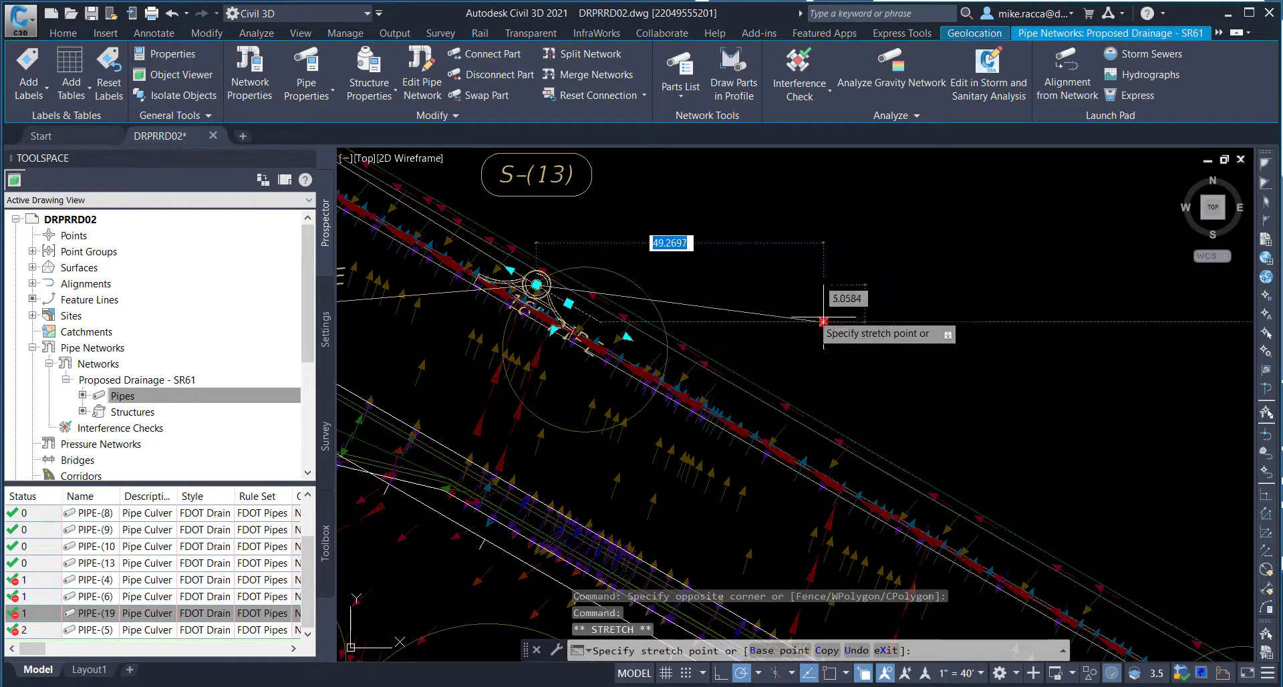
pyautogui.scroll(-3, 875, 321)
pyautogui.moveTo(1042, 427); pyautogui.dragTo(803, 341, button='middle')
pyautogui.scroll(5, 804, 341)
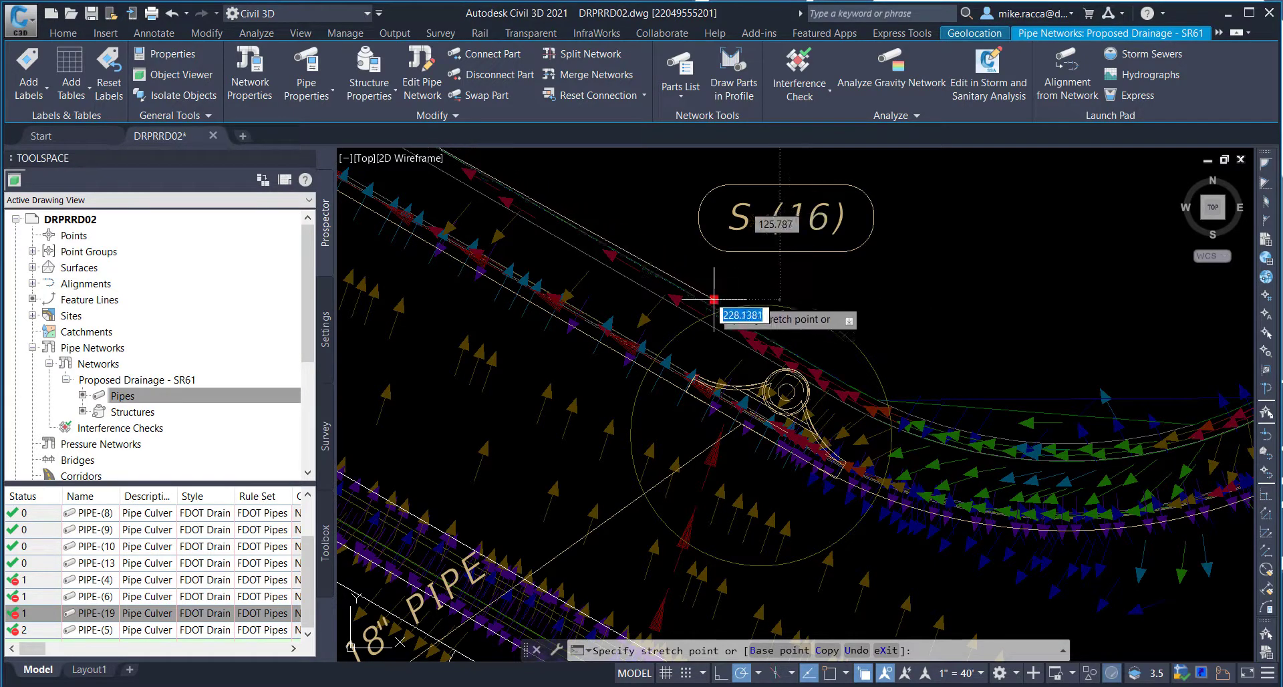
pyautogui.click(773, 372)
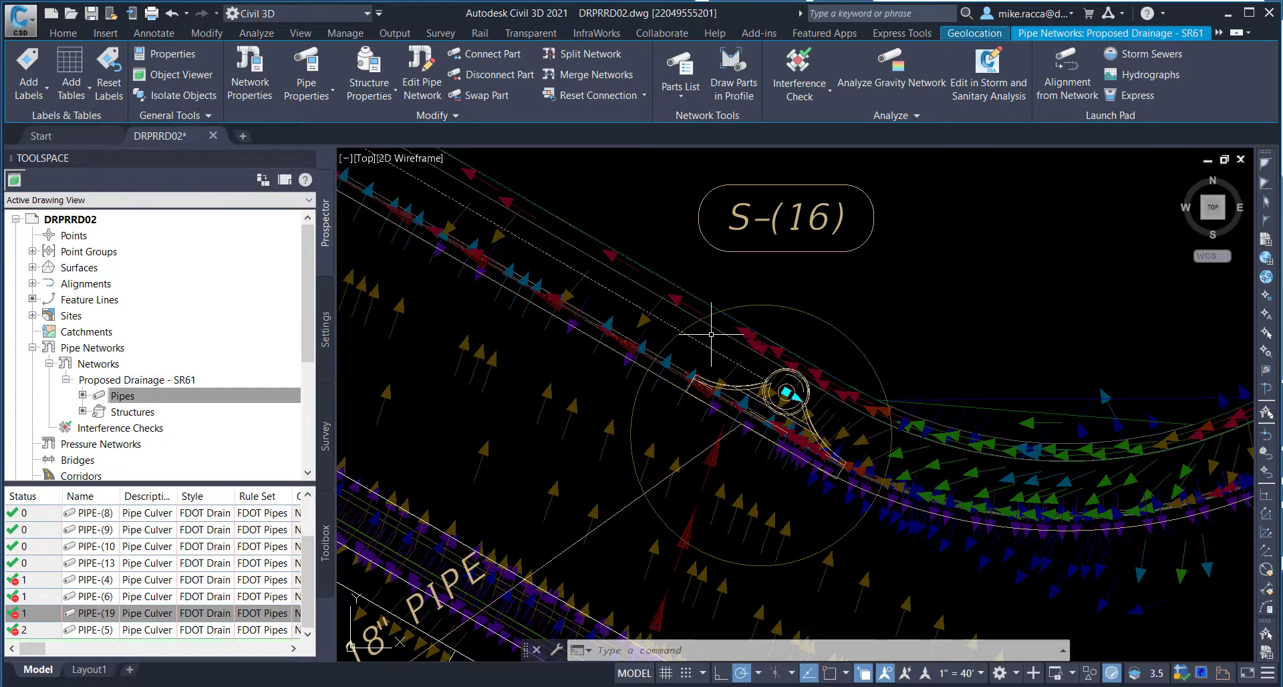
pyautogui.press('Escape')
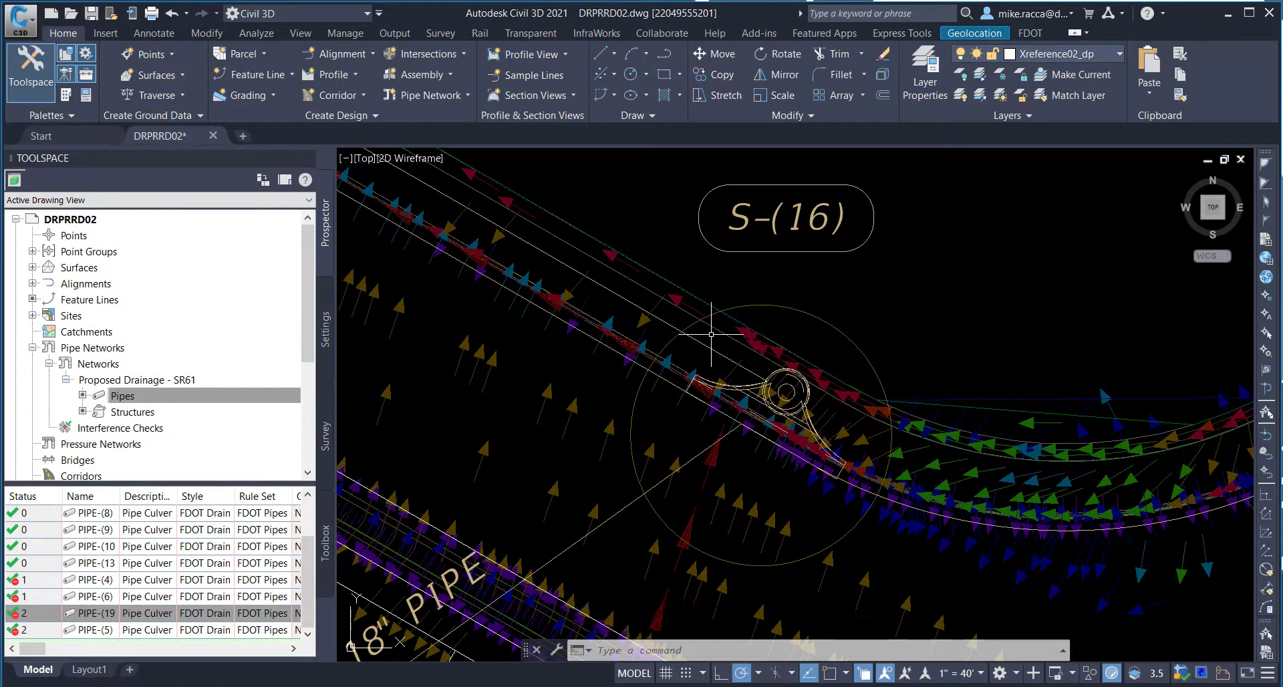
# - Open the Proposed Drainage - SR61 pipe network for editing with the network layout tools
pyautogui.moveTo(711, 333)
pyautogui.scroll(-2, 711, 334)
pyautogui.scroll(-3, 616, 363)
pyautogui.moveTo(616, 364)
pyautogui.mouseDown(button='middle')
pyautogui.moveTo(665, 353)
pyautogui.moveTo(907, 448)
pyautogui.mouseUp(button='middle')
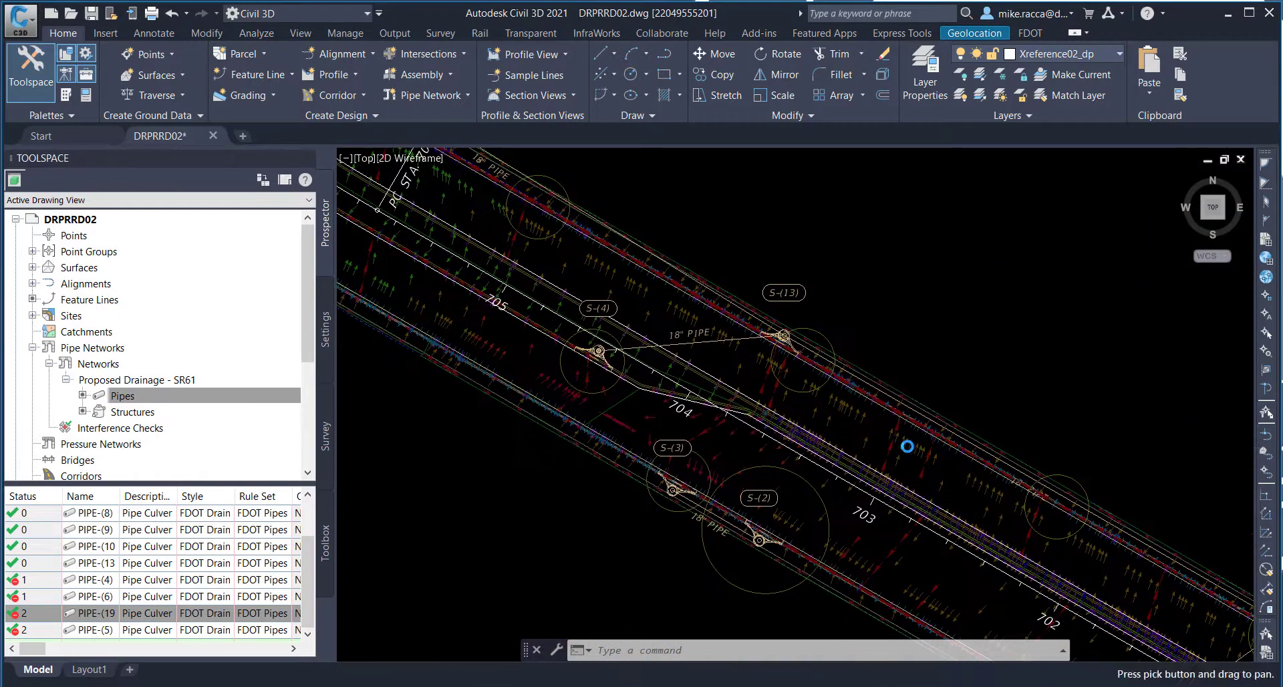
pyautogui.scroll(3, 809, 430)
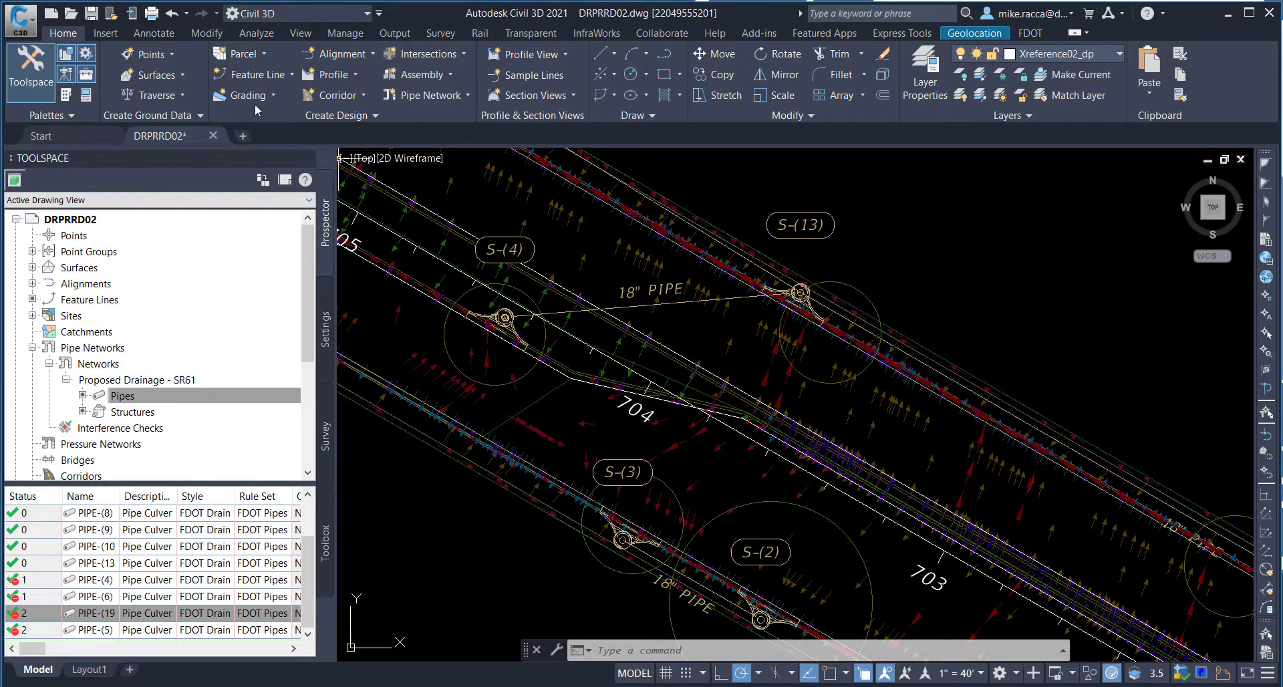
pyautogui.click(208, 34)
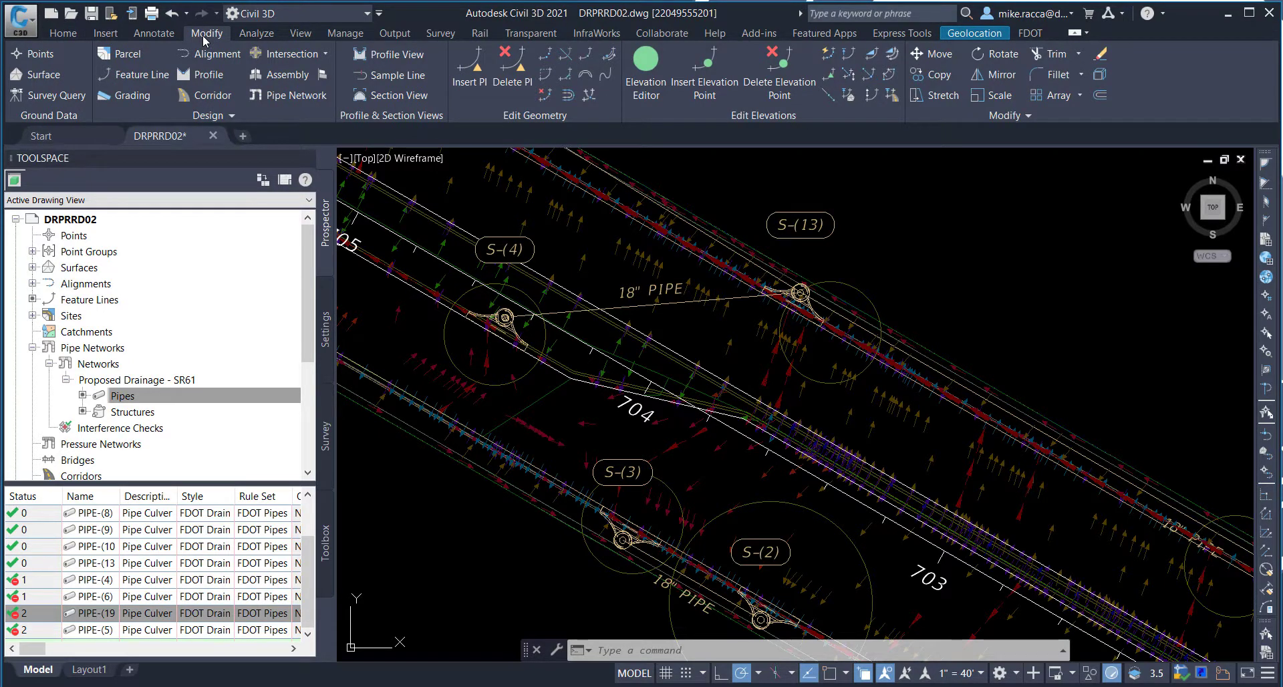
pyautogui.click(298, 97)
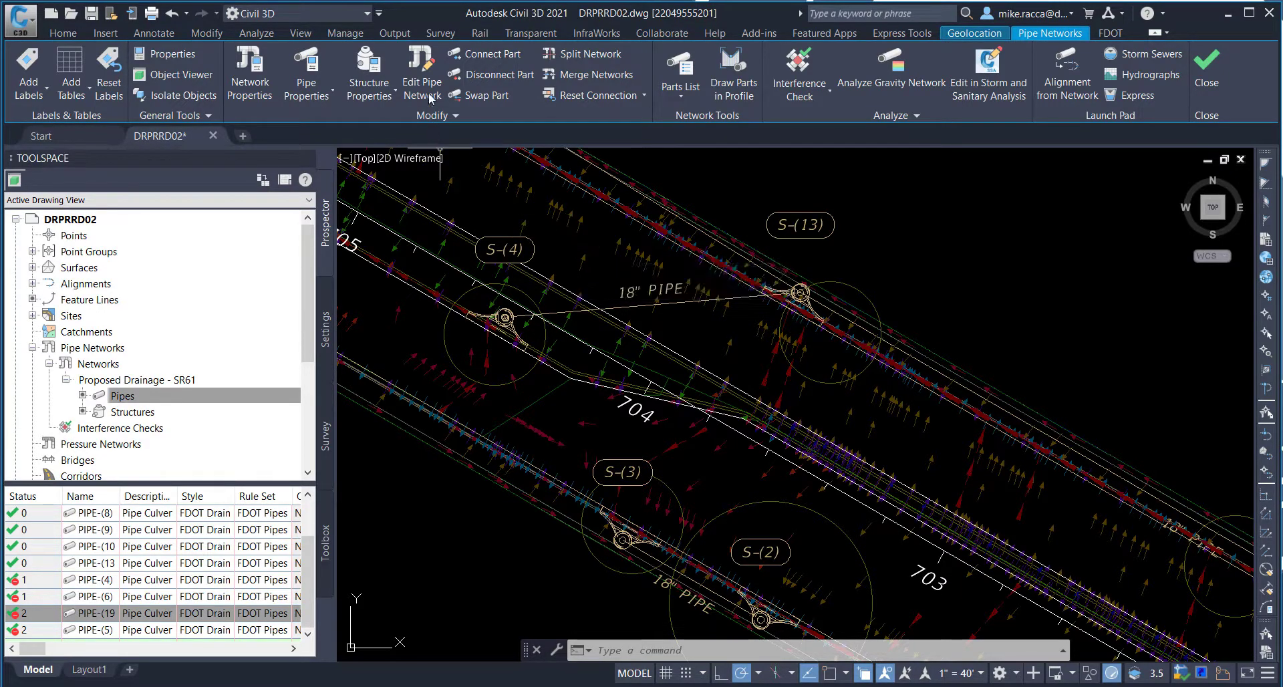
pyautogui.click(422, 73)
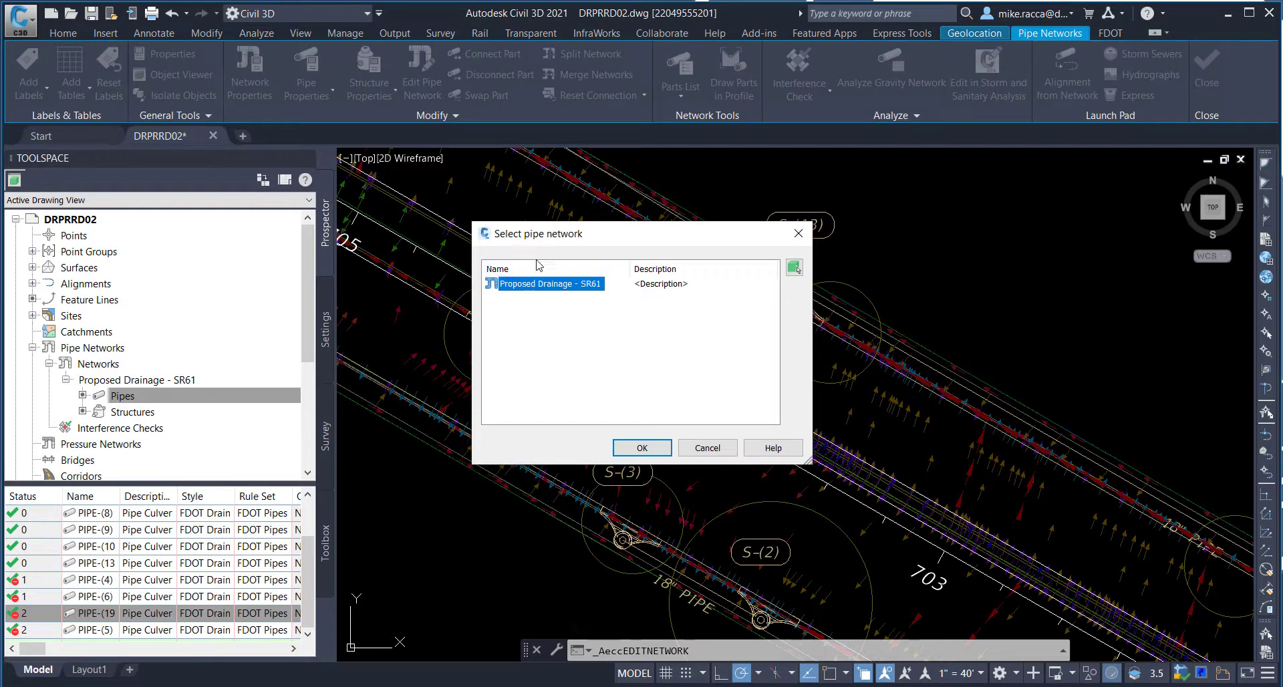
pyautogui.click(642, 448)
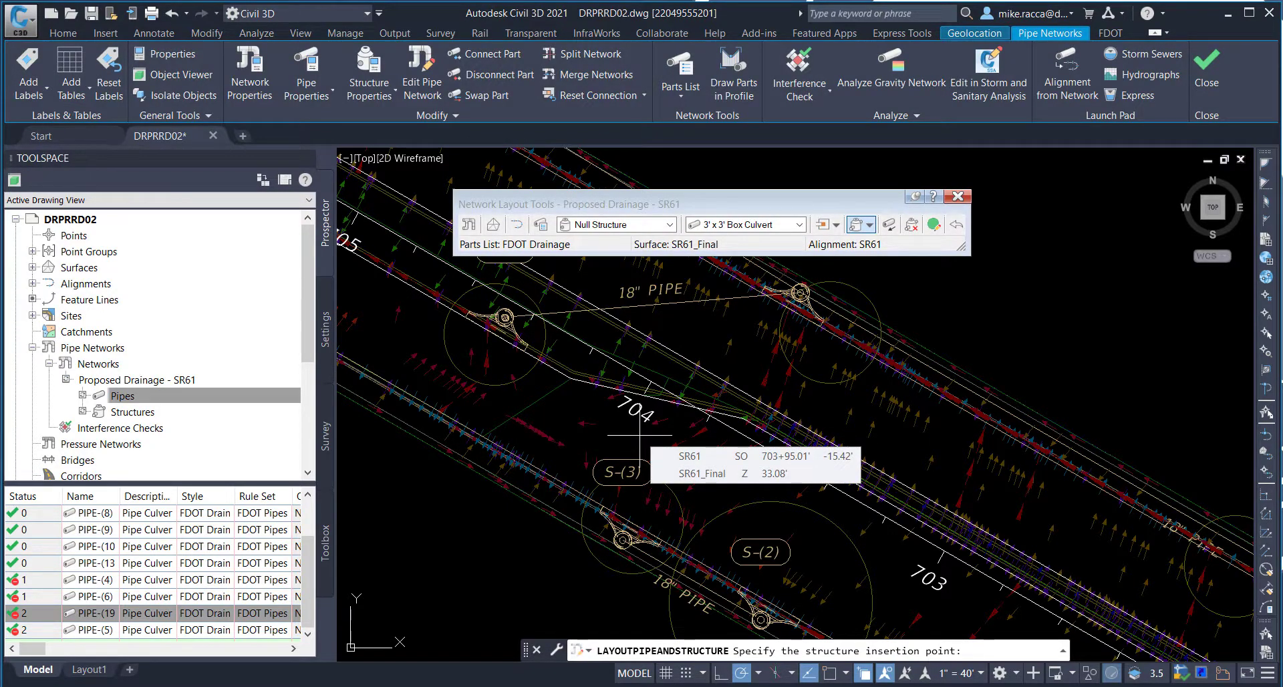
# - Set the layout to pipes only and choose the 18" SD PIPE CULVERT, OPT MATERIAL, ROUND as the pipe part
pyautogui.click(870, 226)
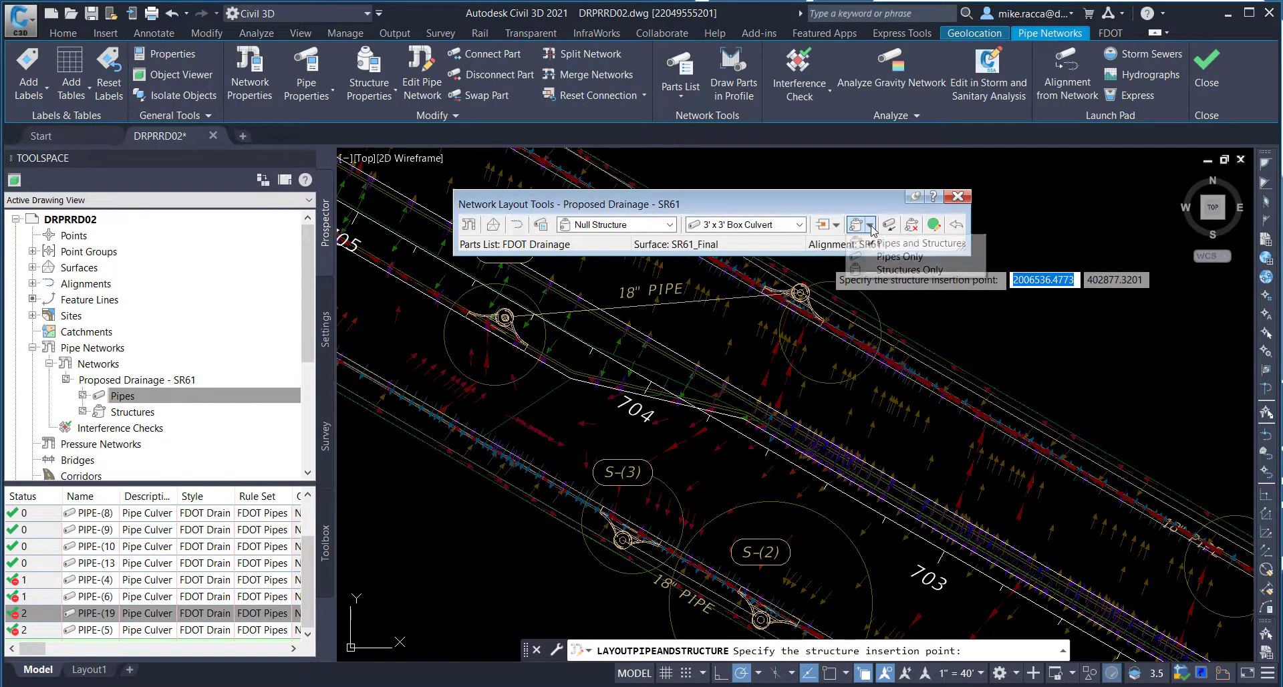
pyautogui.click(882, 257)
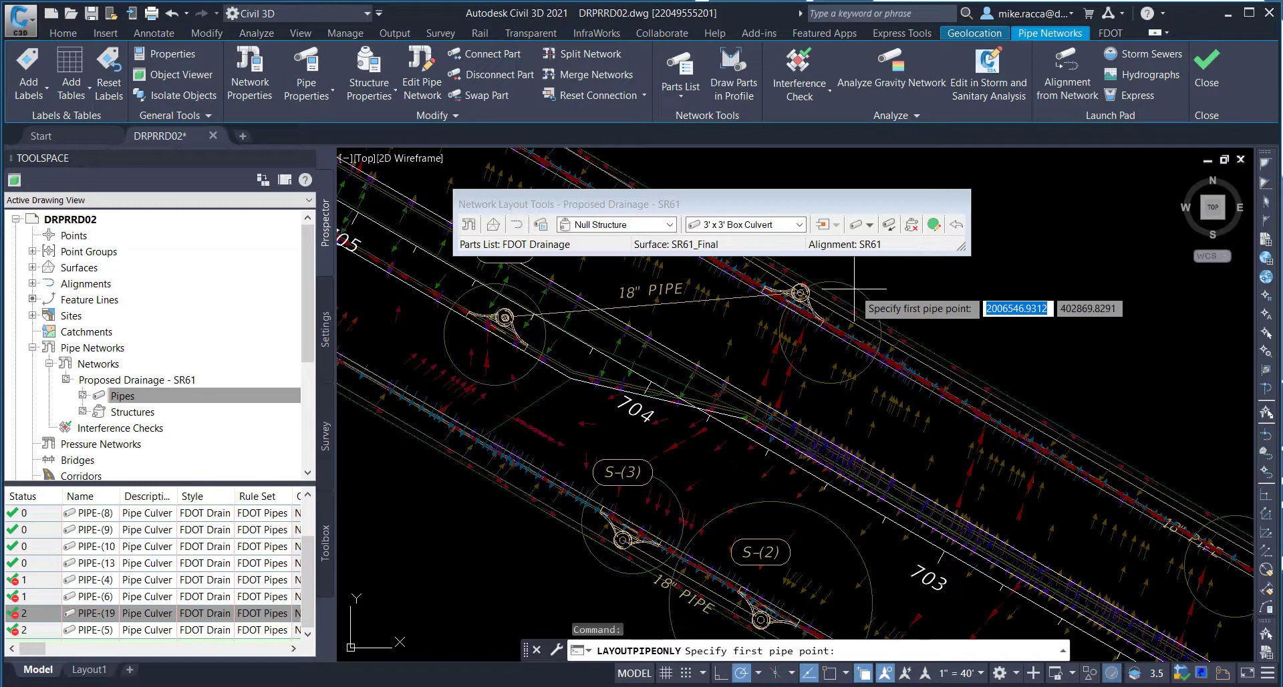
pyautogui.click(800, 224)
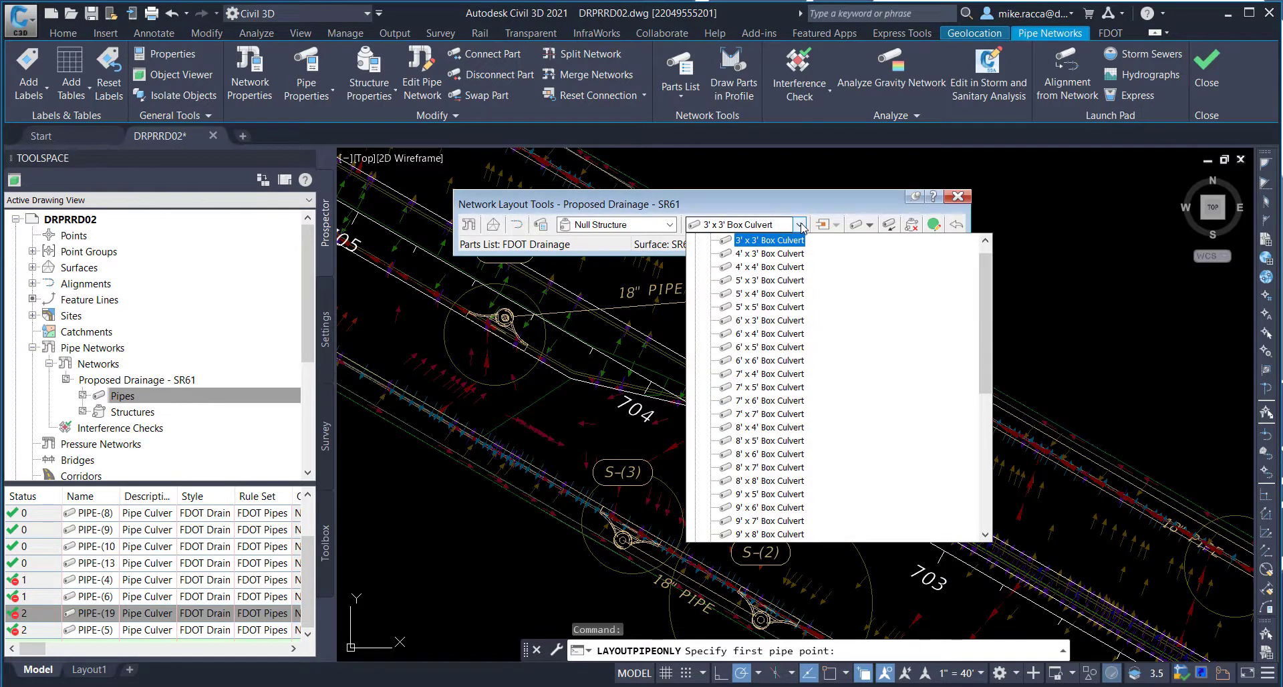
pyautogui.click(696, 241)
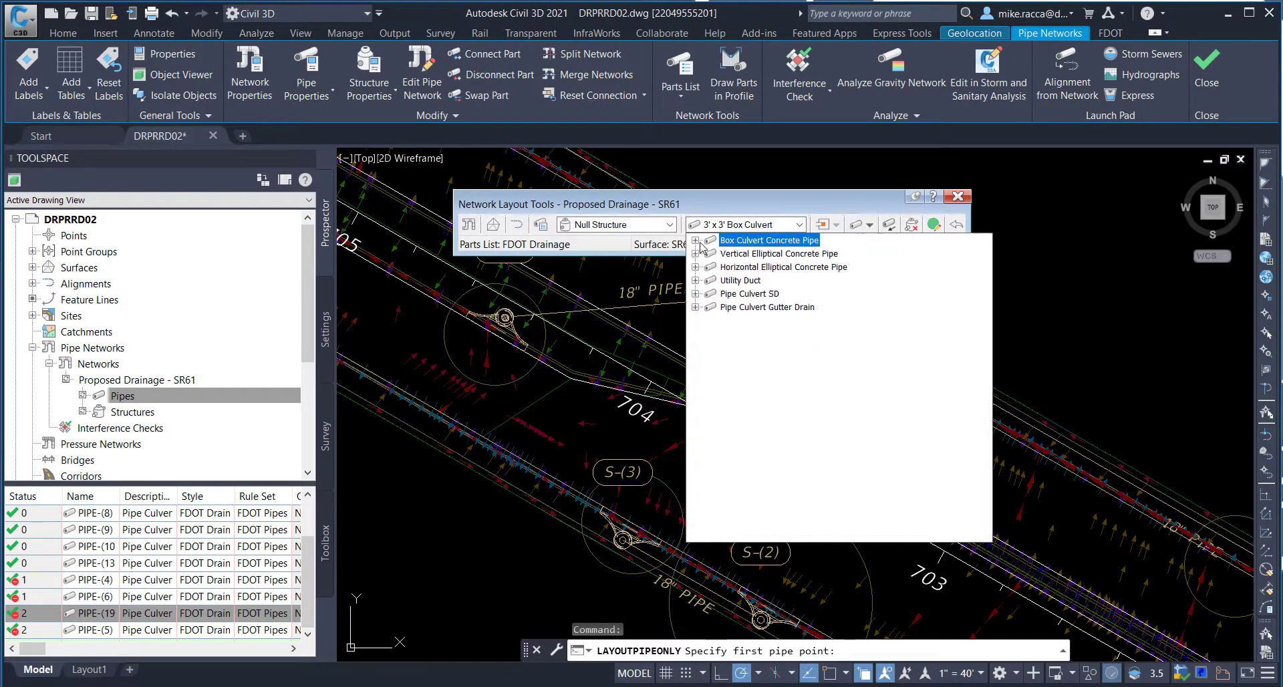
pyautogui.click(695, 294)
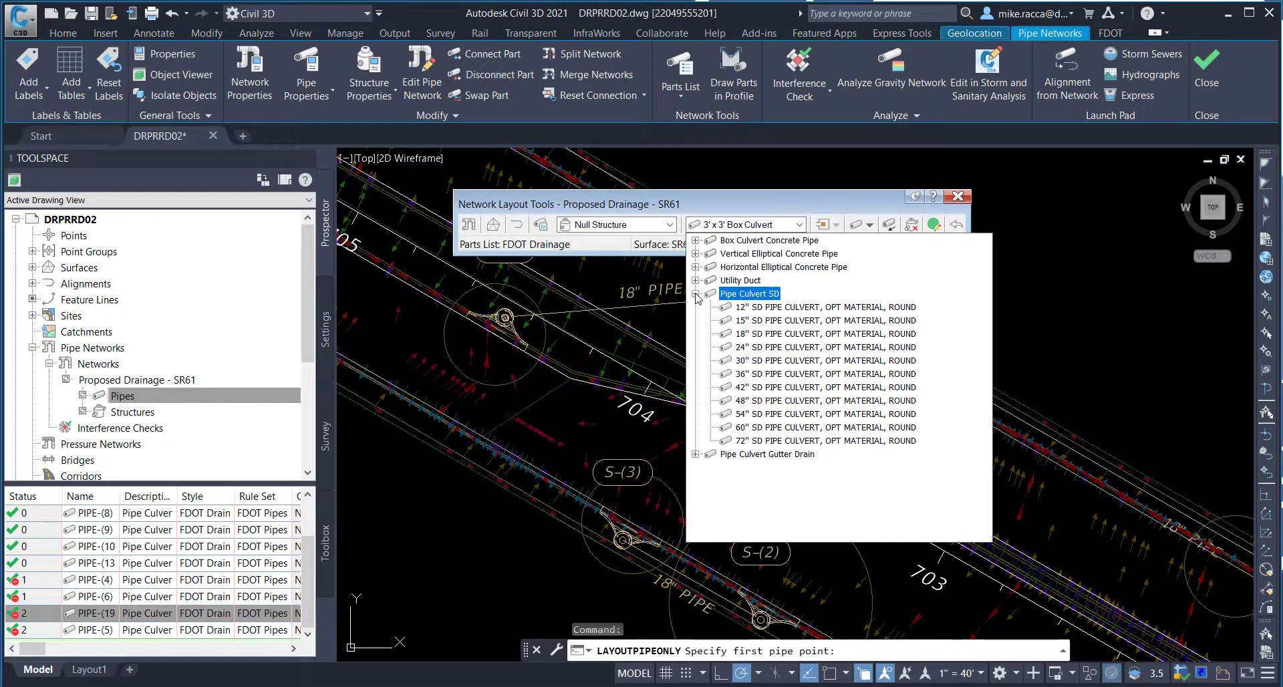
pyautogui.click(740, 333)
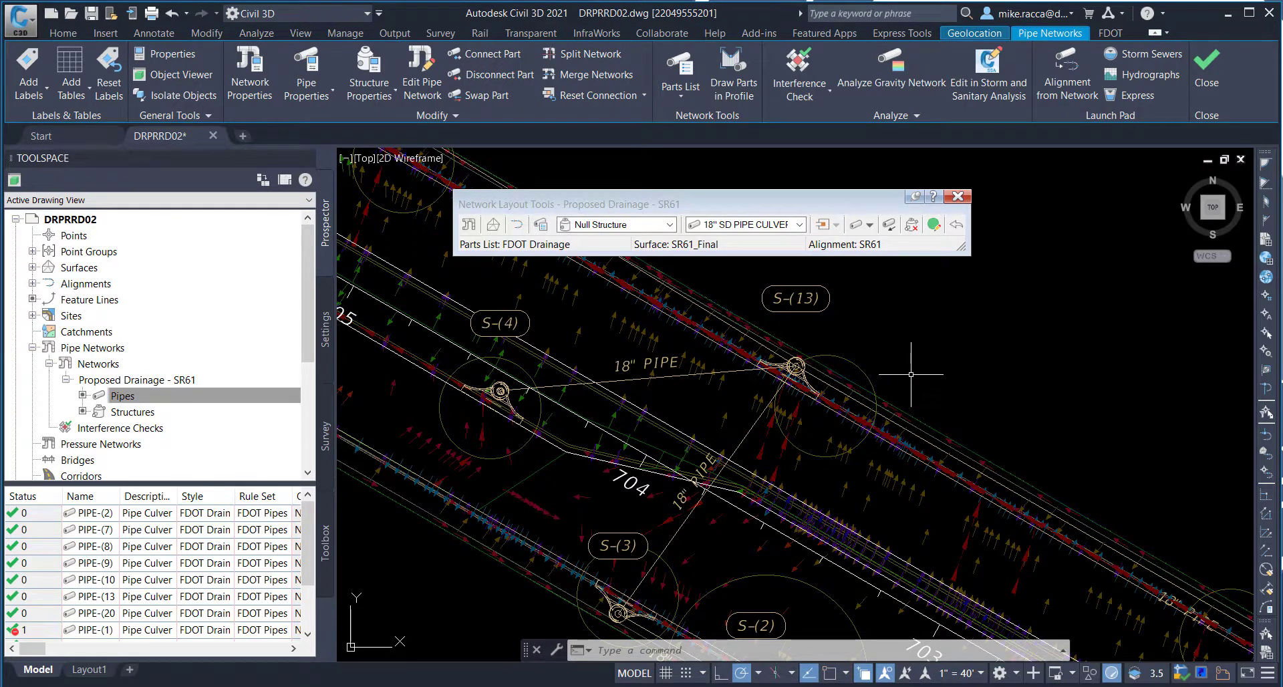
# - Delete the 18" pipe between S-(4) and S-(13) and shift the layout tools slightly
pyautogui.press('Delete')
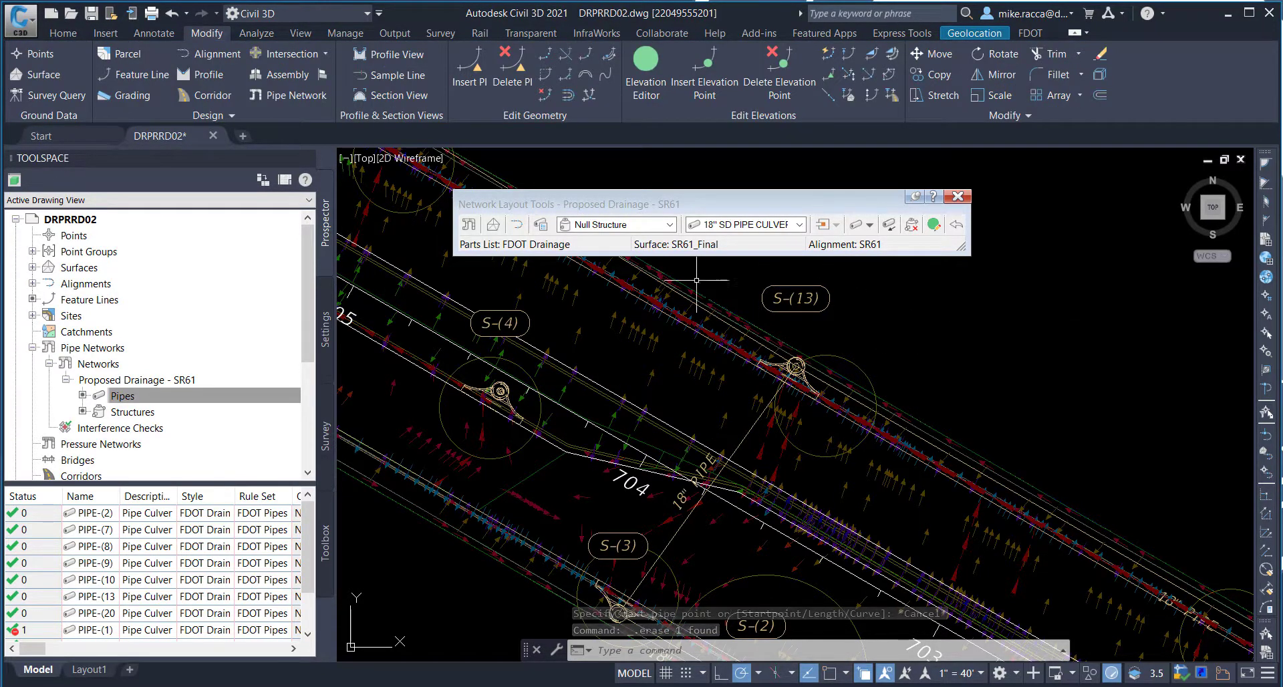
pyautogui.moveTo(634, 204); pyautogui.dragTo(660, 203)
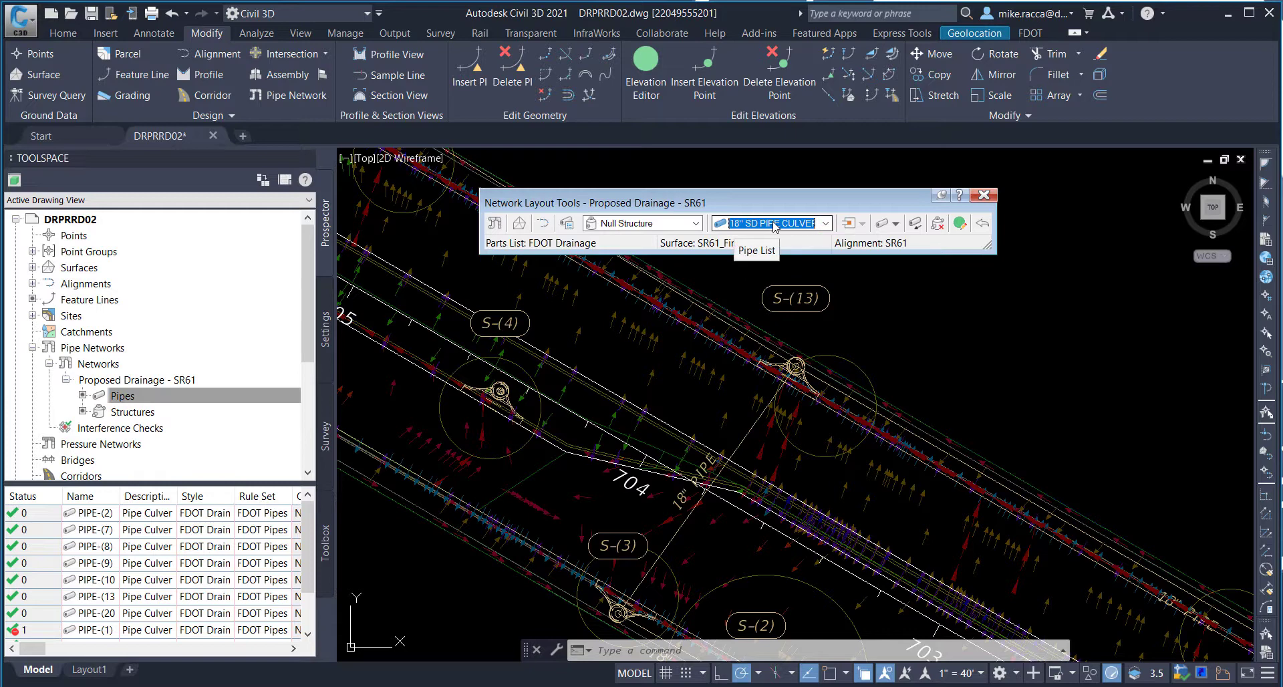
pyautogui.click(896, 223)
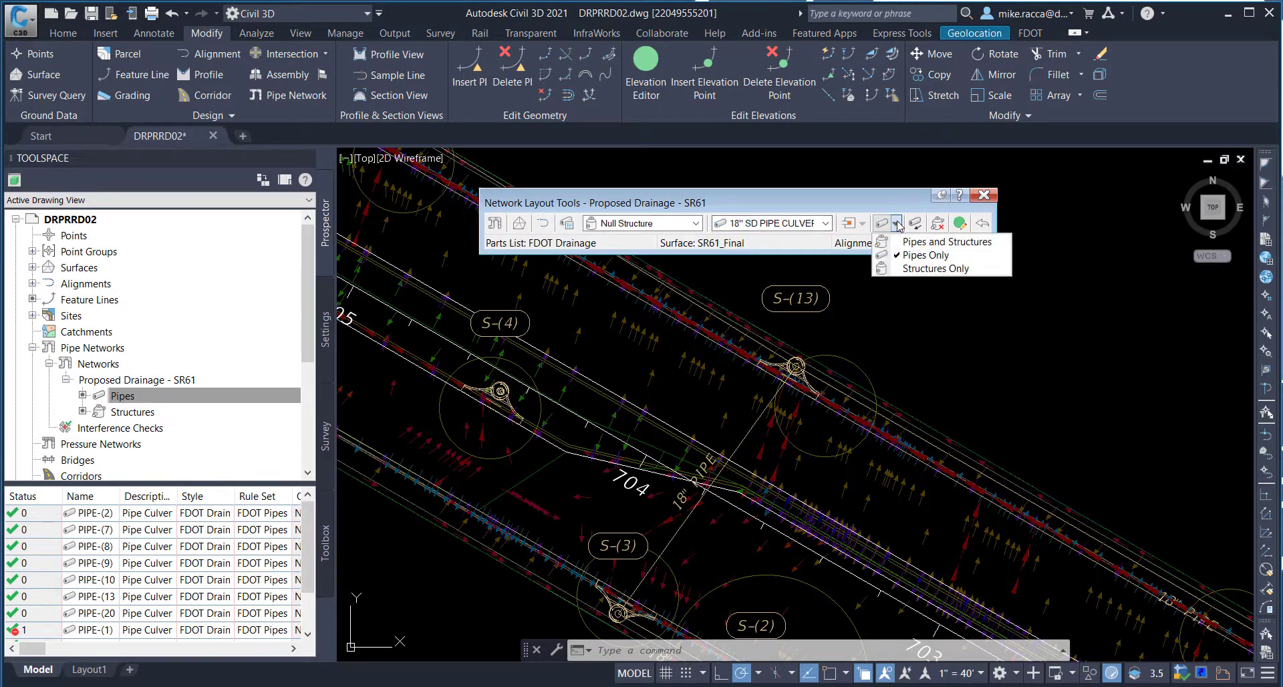
pyautogui.click(923, 255)
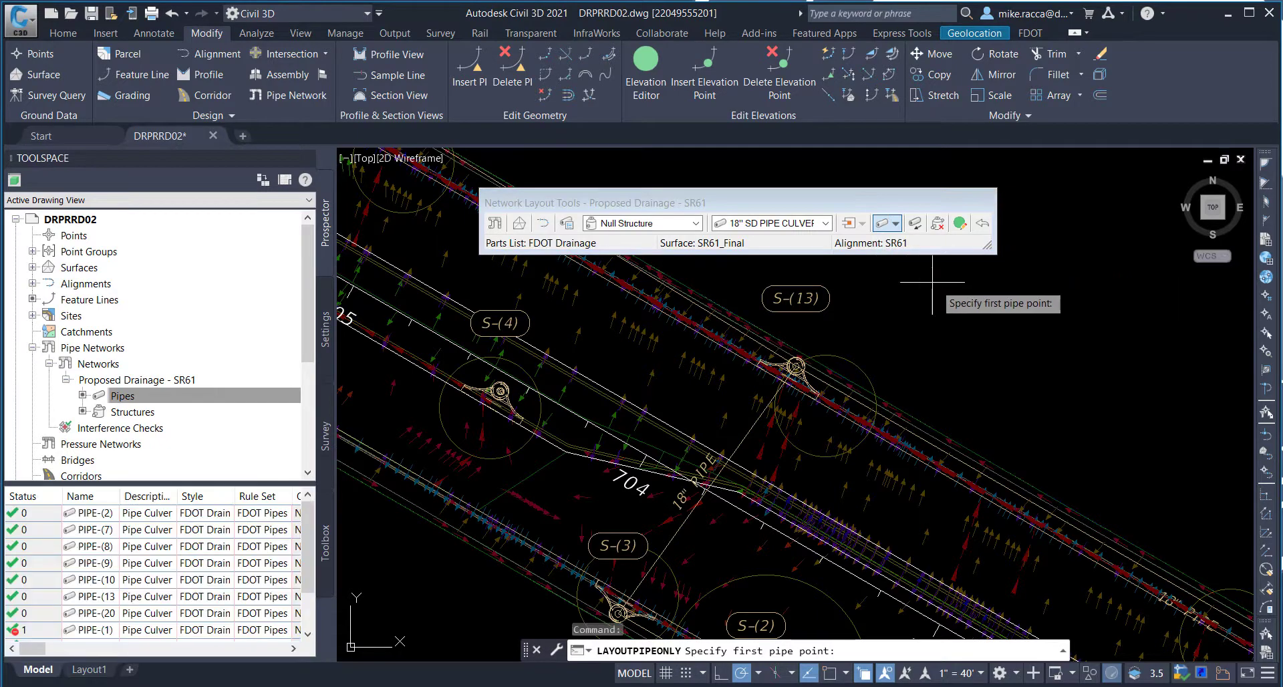
pyautogui.press('Escape')
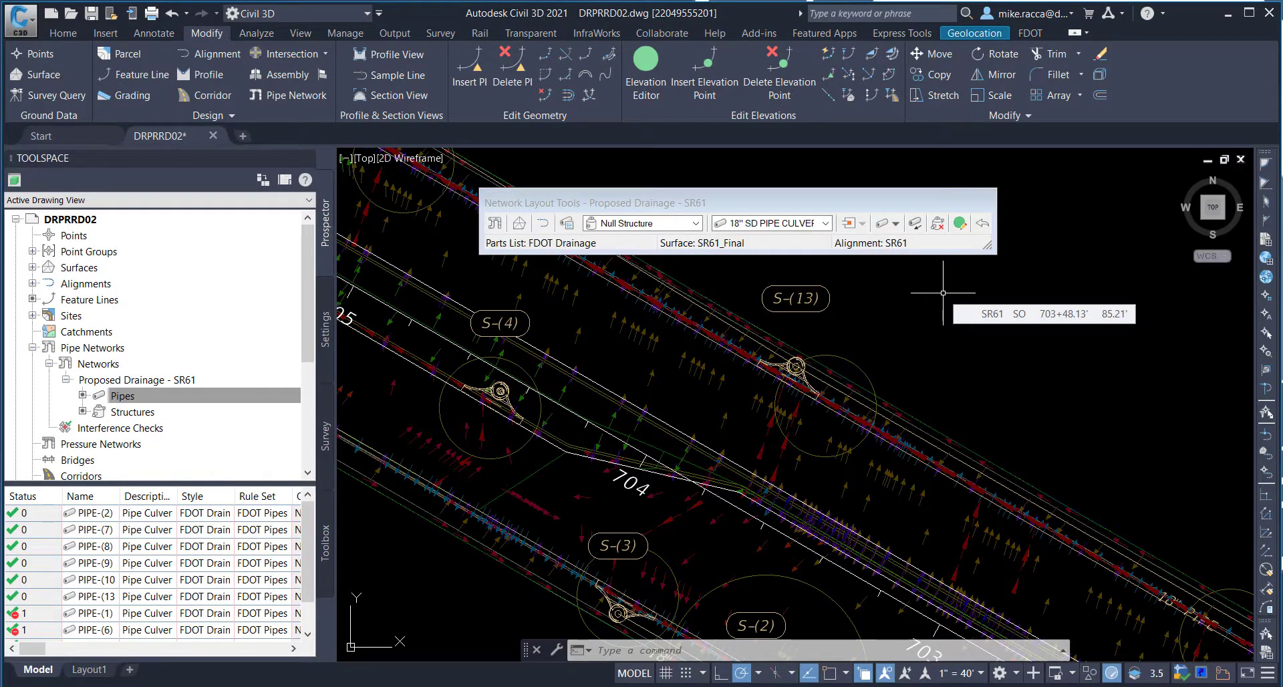
pyautogui.click(827, 224)
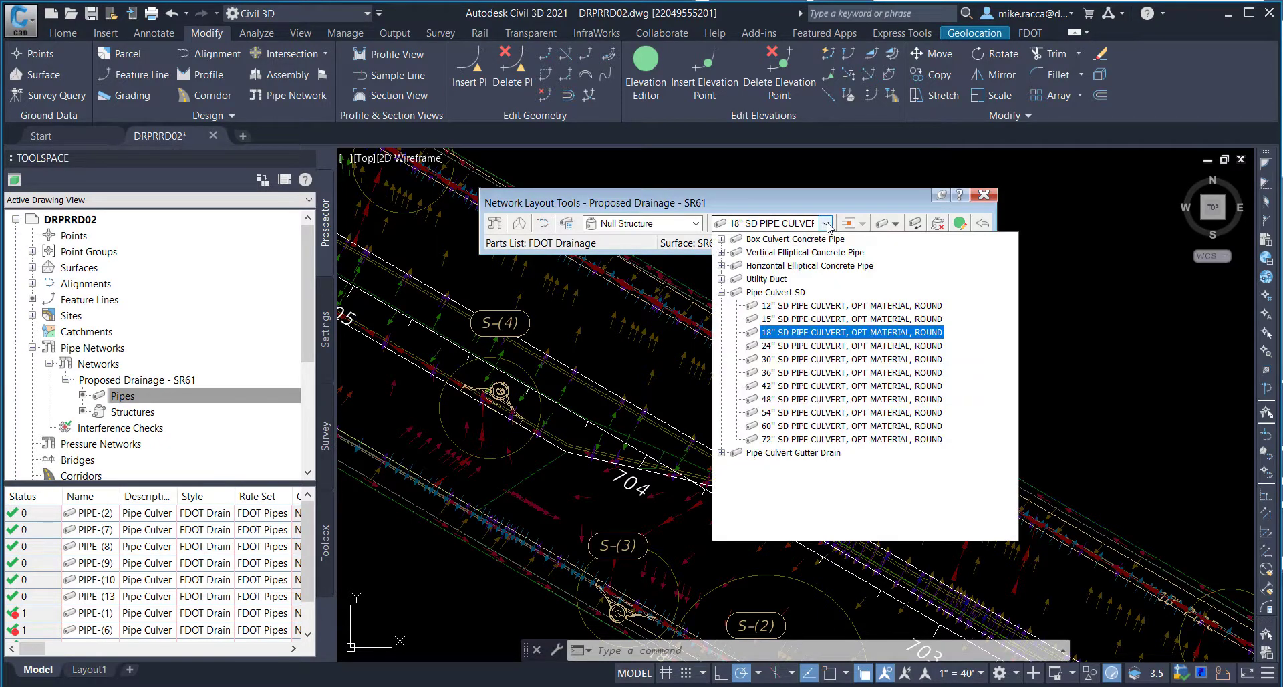
pyautogui.click(827, 203)
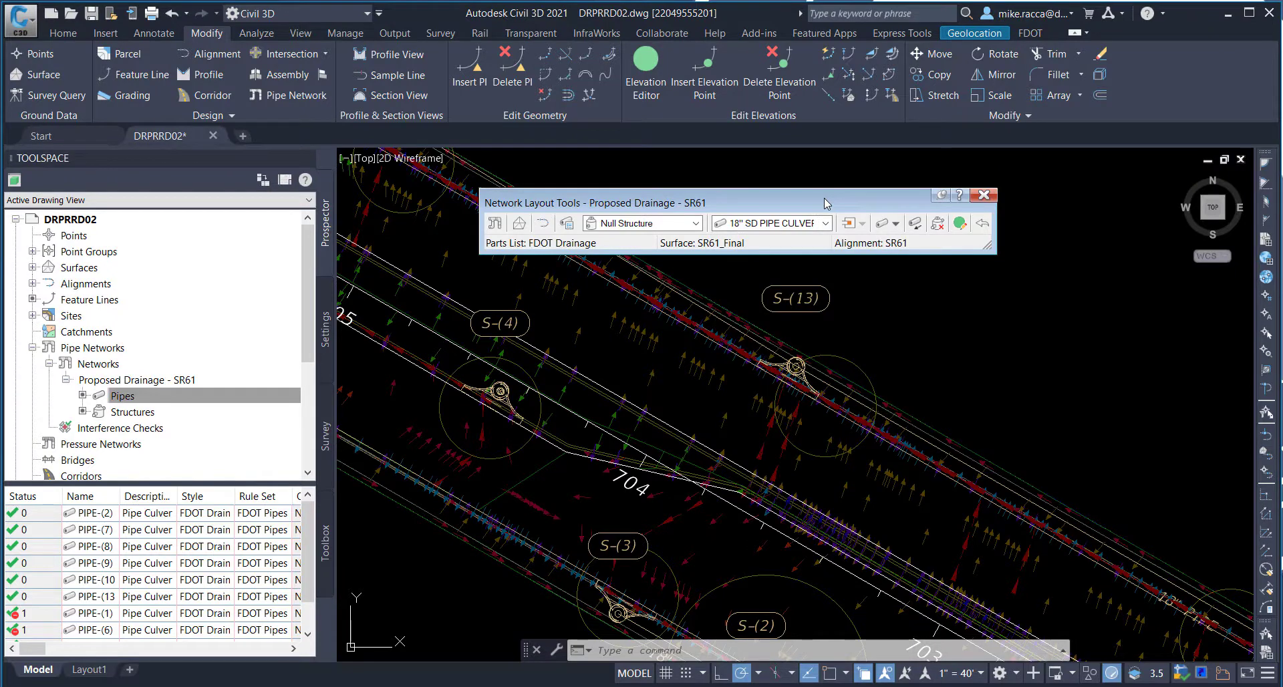
# - Lay an 18" pipe from structure S-(3) to structure S-(13) with the pipes-only layout
pyautogui.click(896, 224)
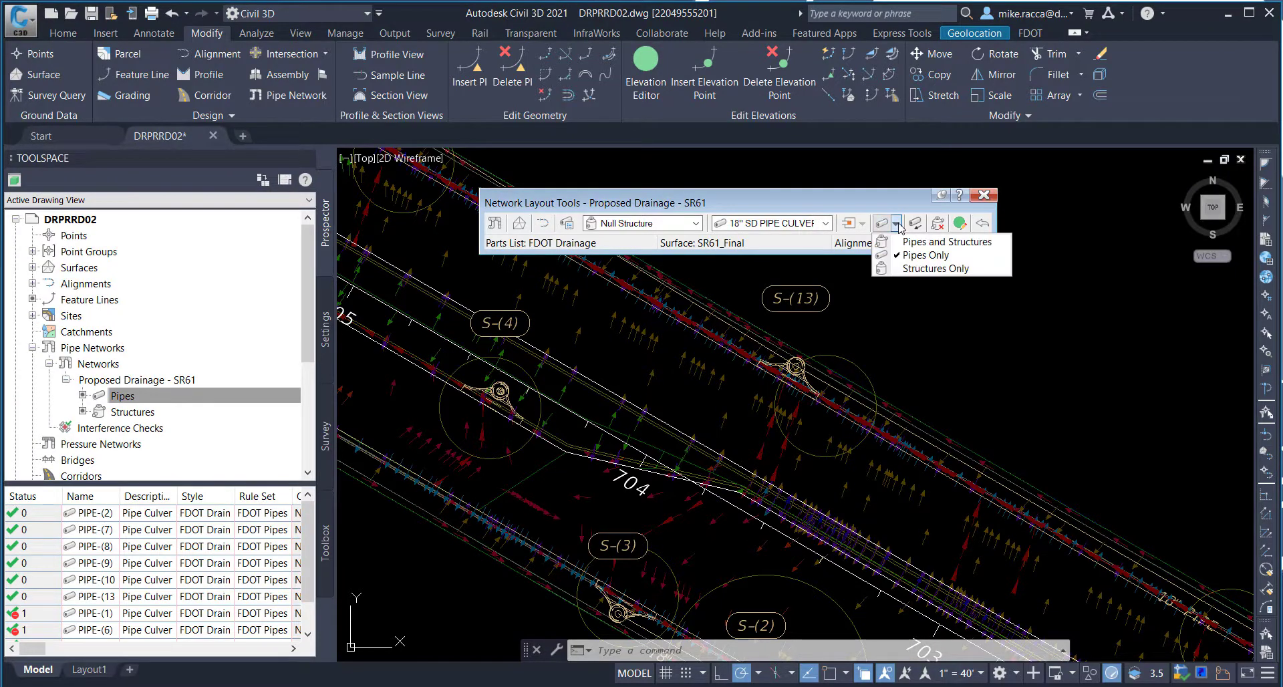
pyautogui.click(910, 256)
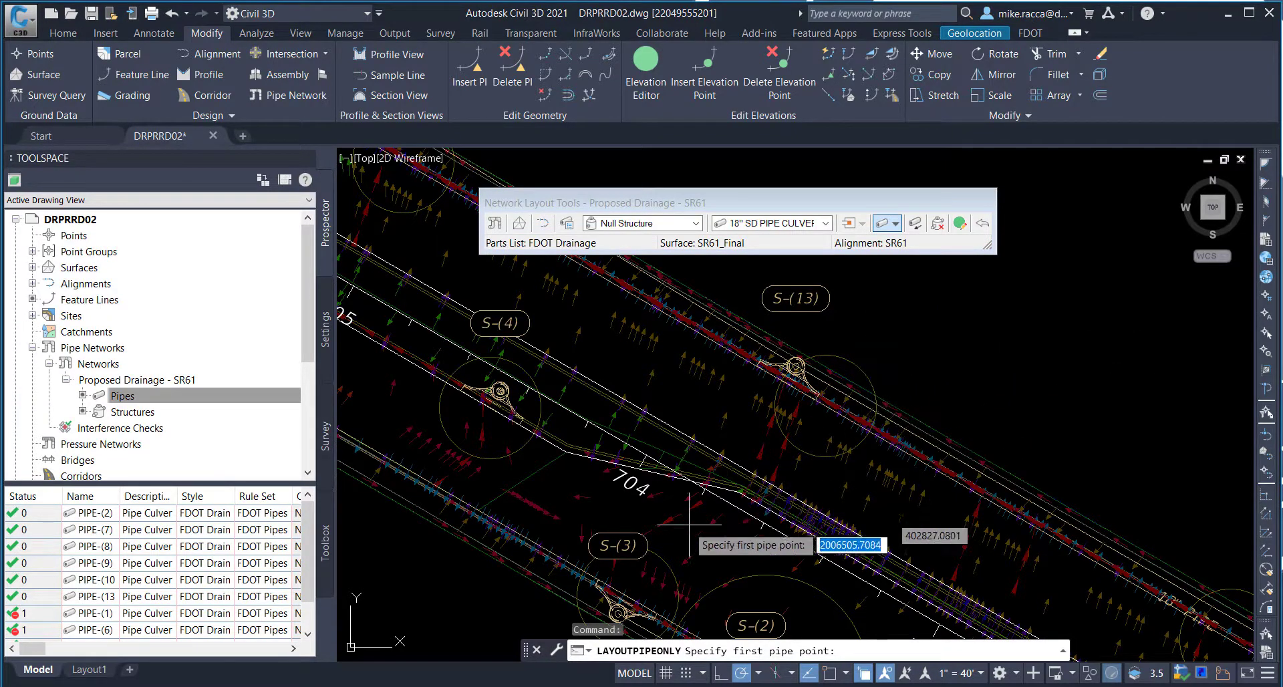
pyautogui.click(619, 613)
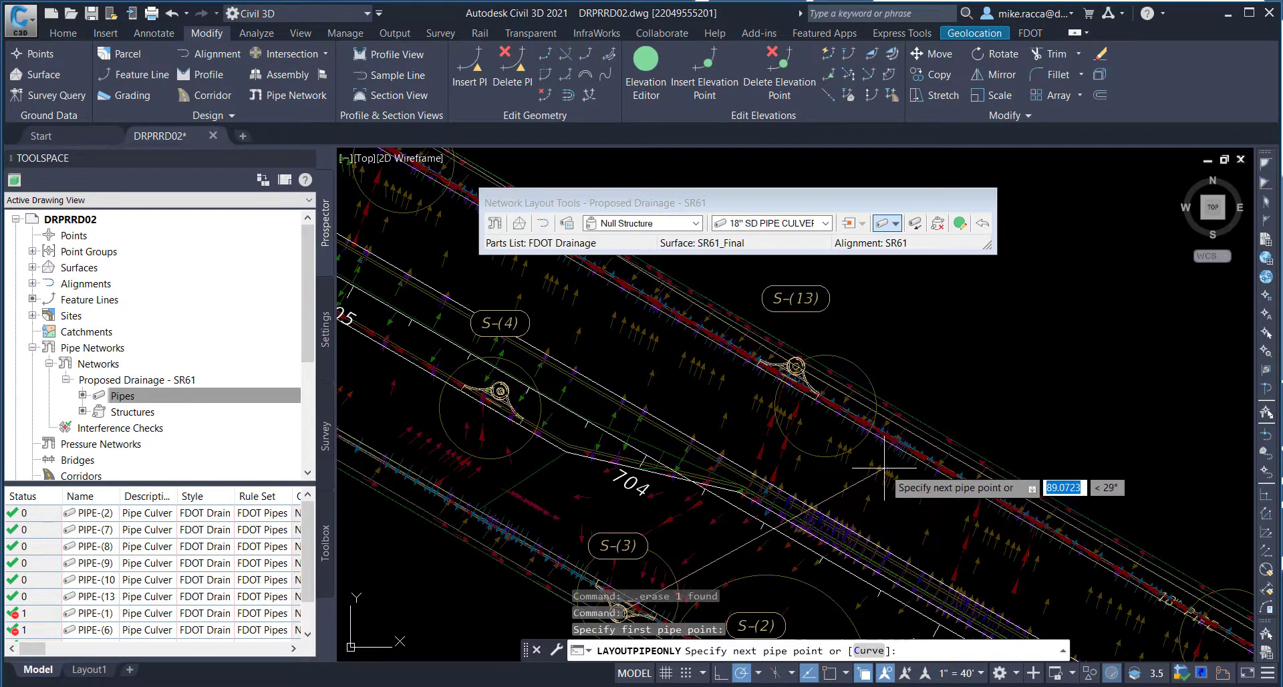
pyautogui.click(796, 367)
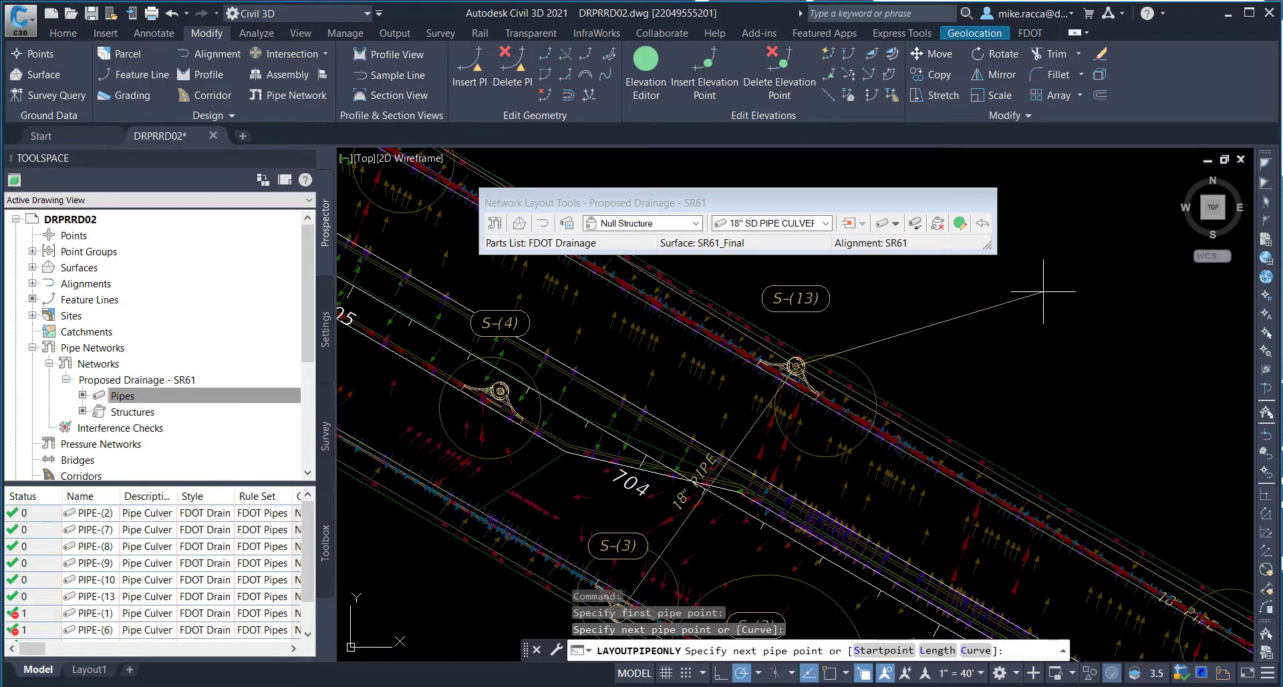
pyautogui.press('Escape')
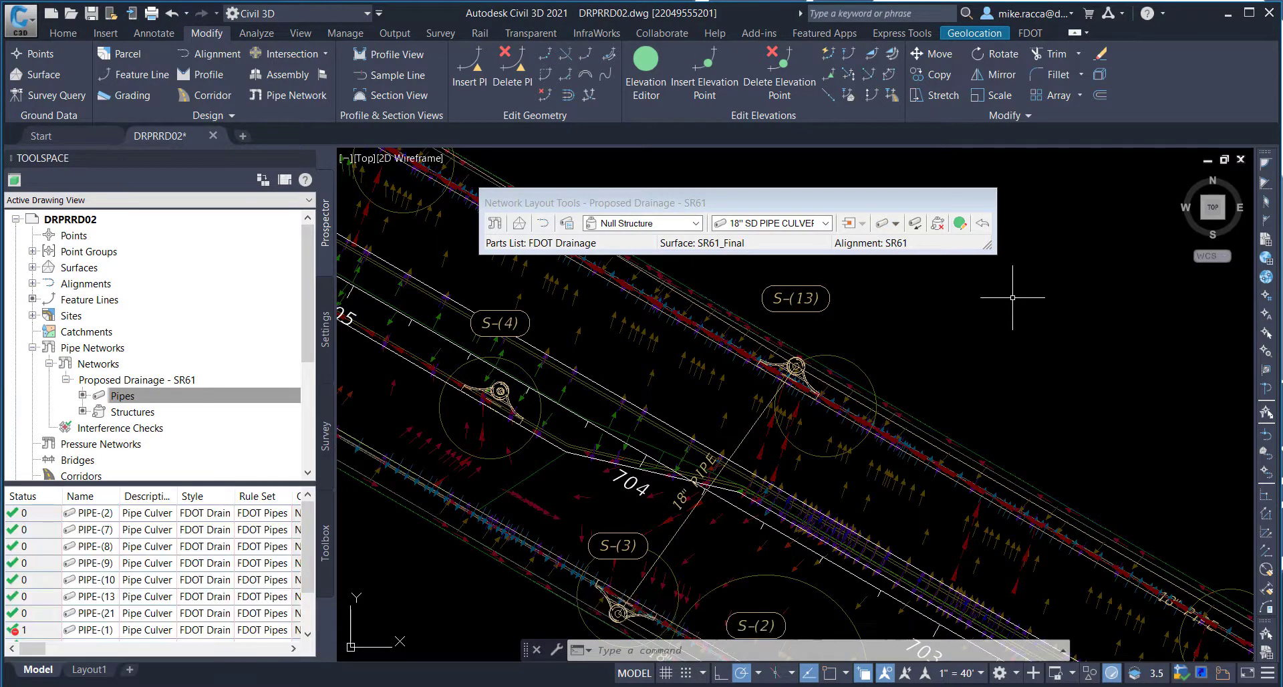
# - Lay an 18" pipe from structure S-(9) to structure S-(10) with the pipes-only layout
pyautogui.moveTo(1012, 297)
pyautogui.moveTo(1046, 340)
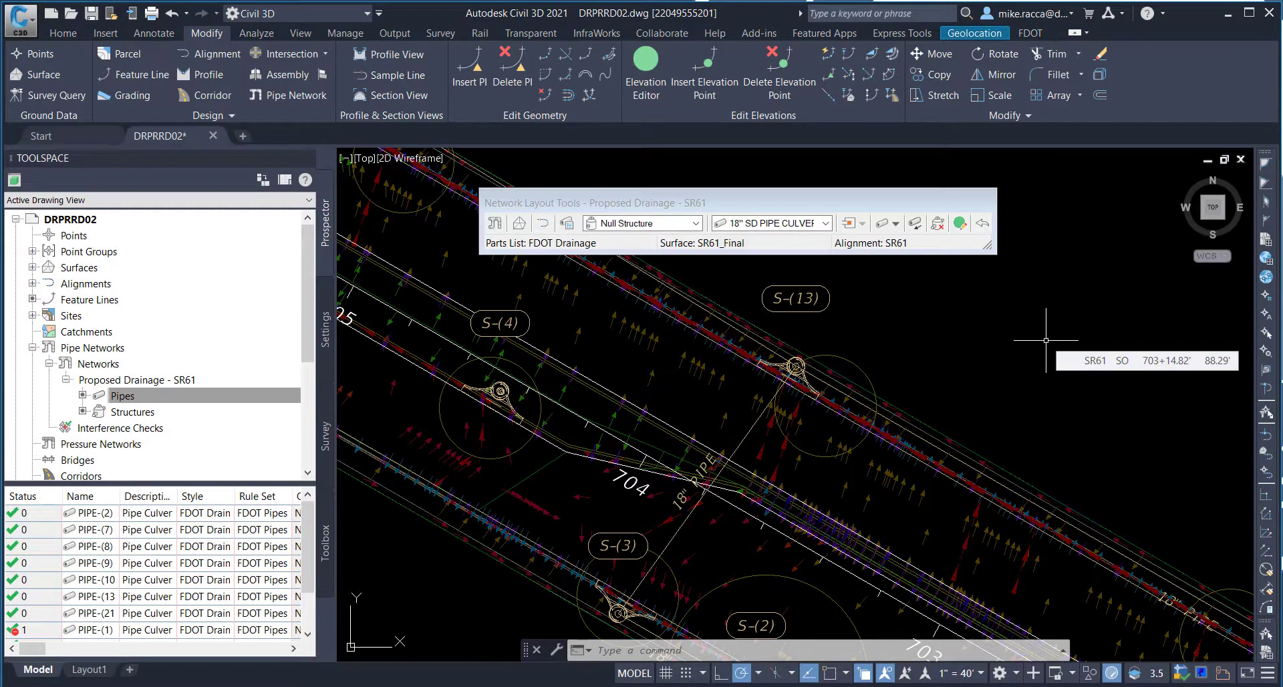
pyautogui.moveTo(1031, 338); pyautogui.dragTo(920, 293, button='middle')
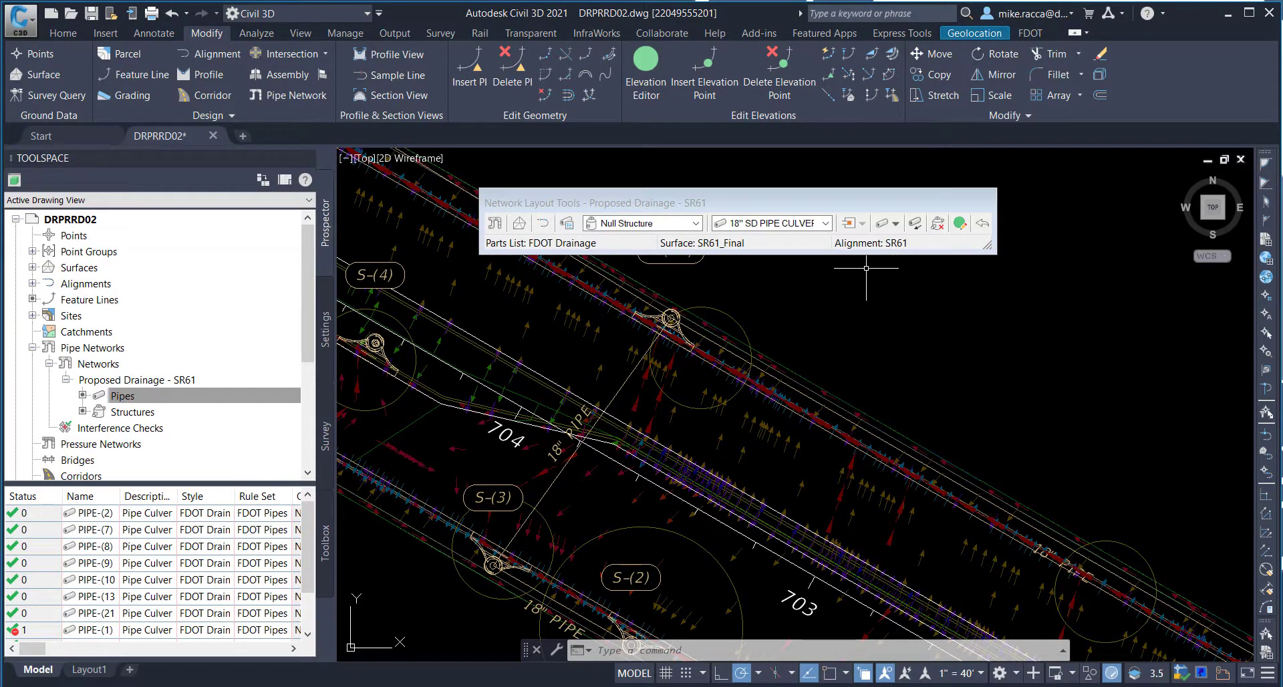
pyautogui.click(896, 223)
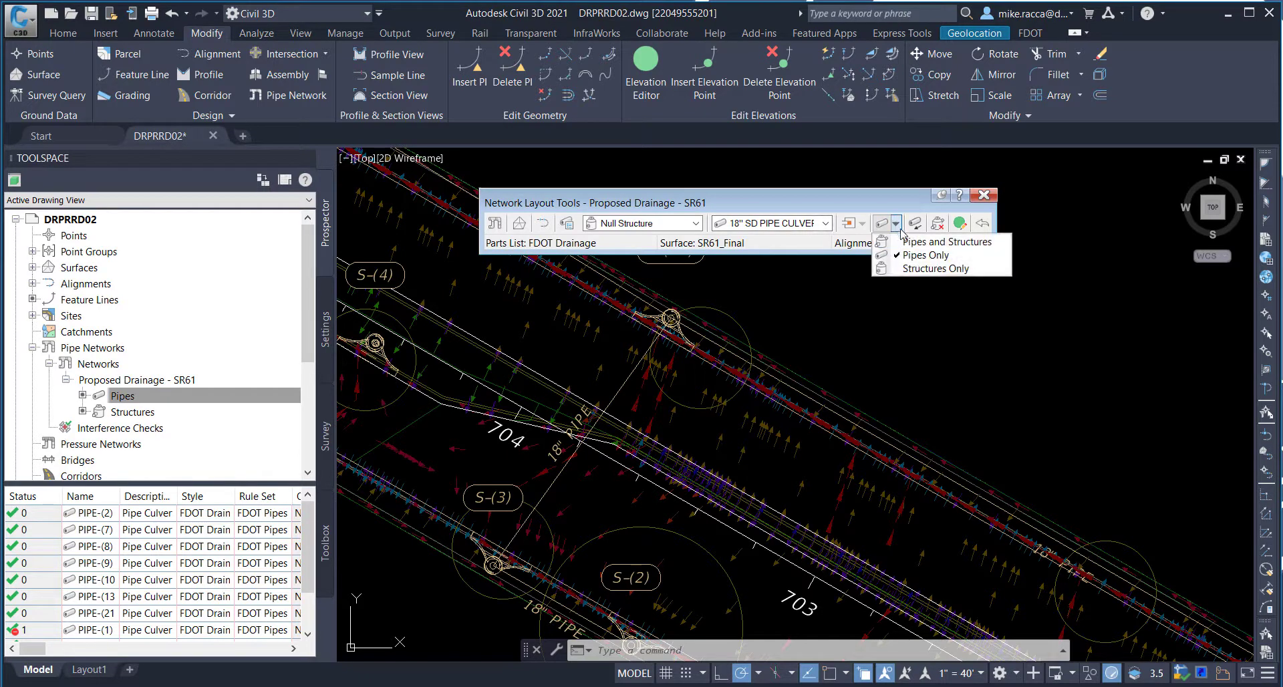
pyautogui.click(925, 255)
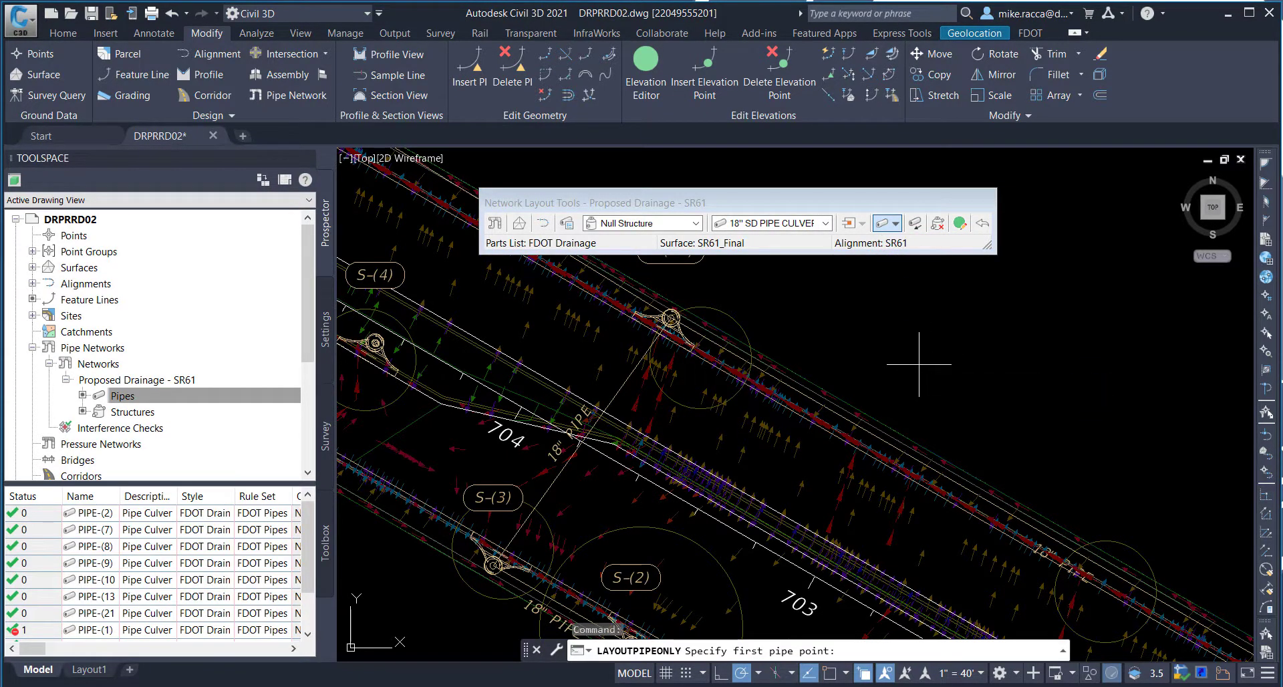
pyautogui.scroll(-2, 727, 381)
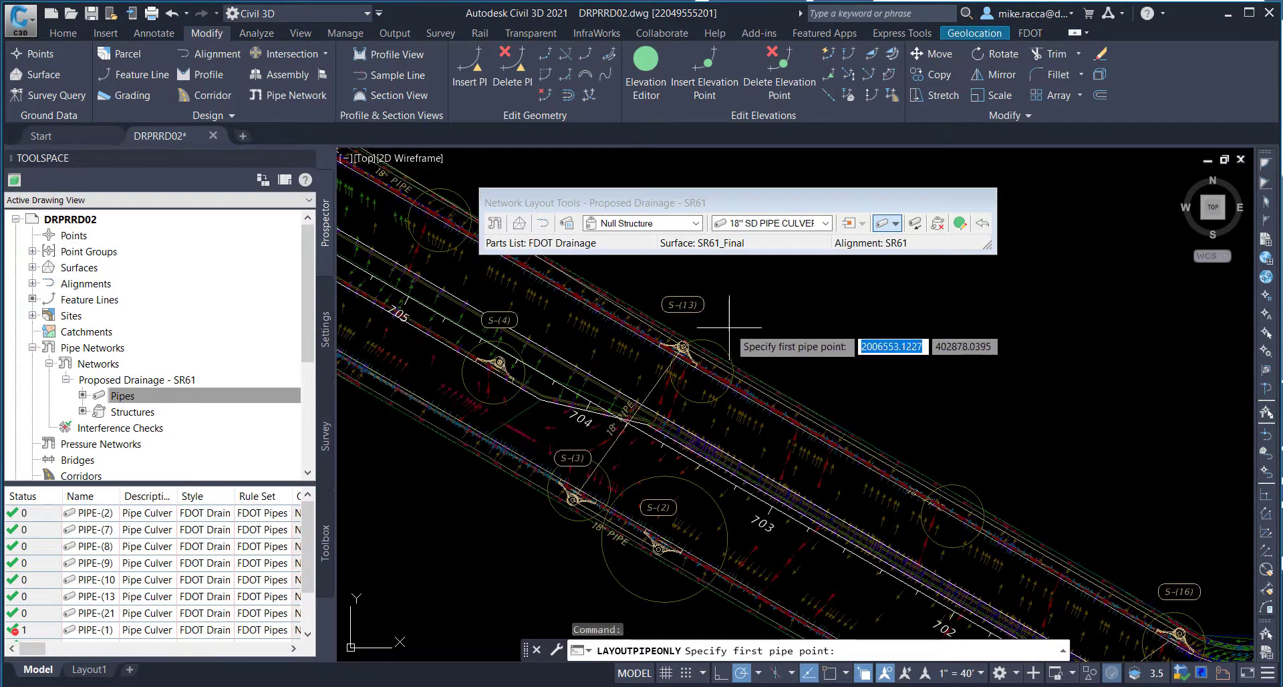
pyautogui.moveTo(715, 327); pyautogui.dragTo(1080, 516, button='middle')
pyautogui.moveTo(687, 347)
pyautogui.mouseDown(button='middle')
pyautogui.moveTo(856, 414)
pyautogui.moveTo(989, 508)
pyautogui.mouseUp(button='middle')
pyautogui.scroll(3, 780, 435)
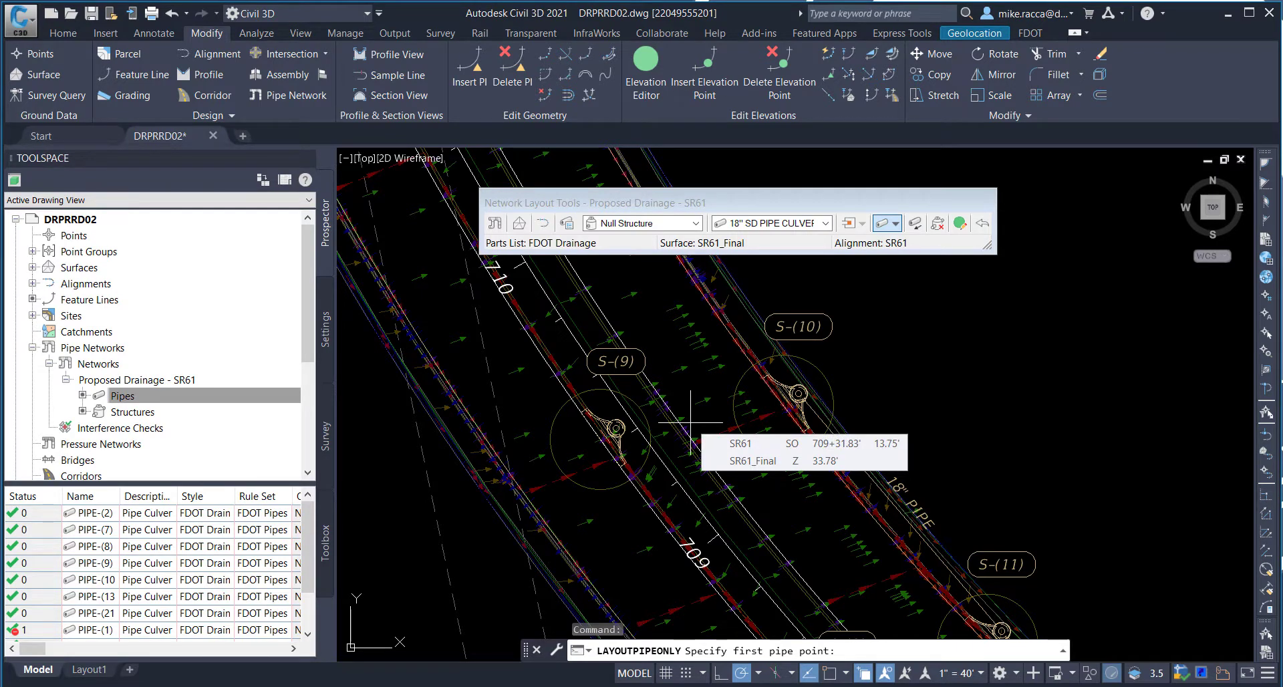
pyautogui.click(613, 427)
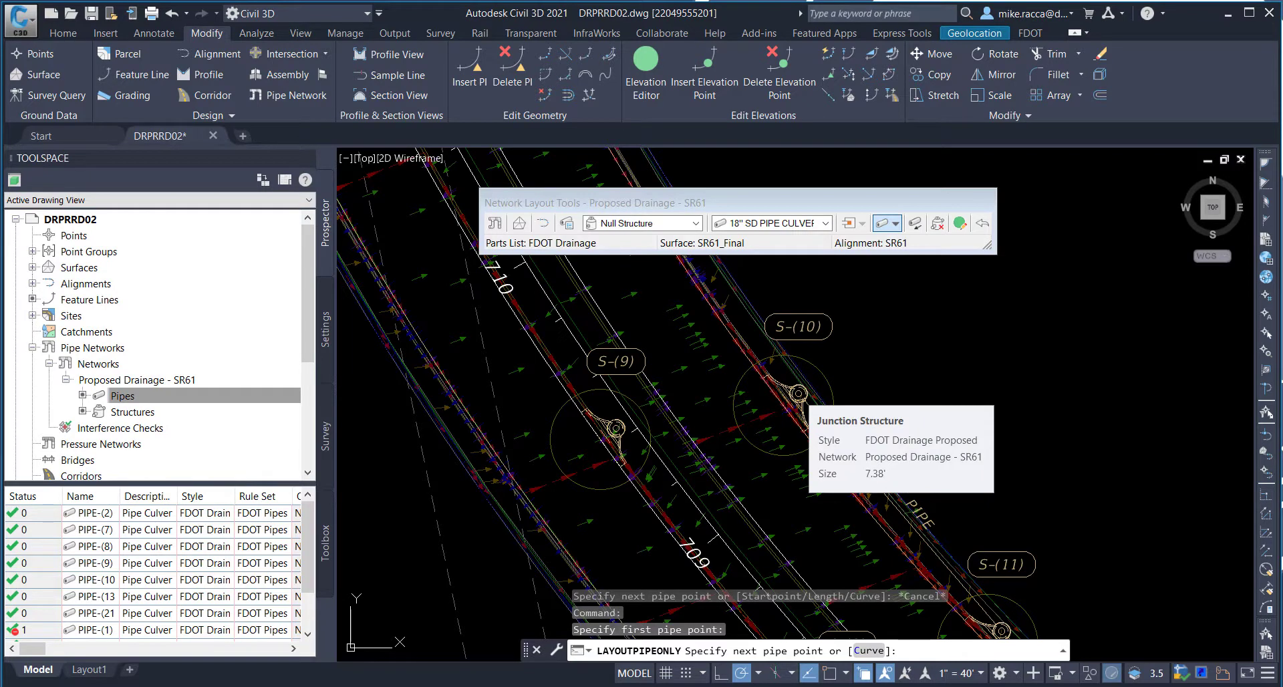
pyautogui.click(798, 394)
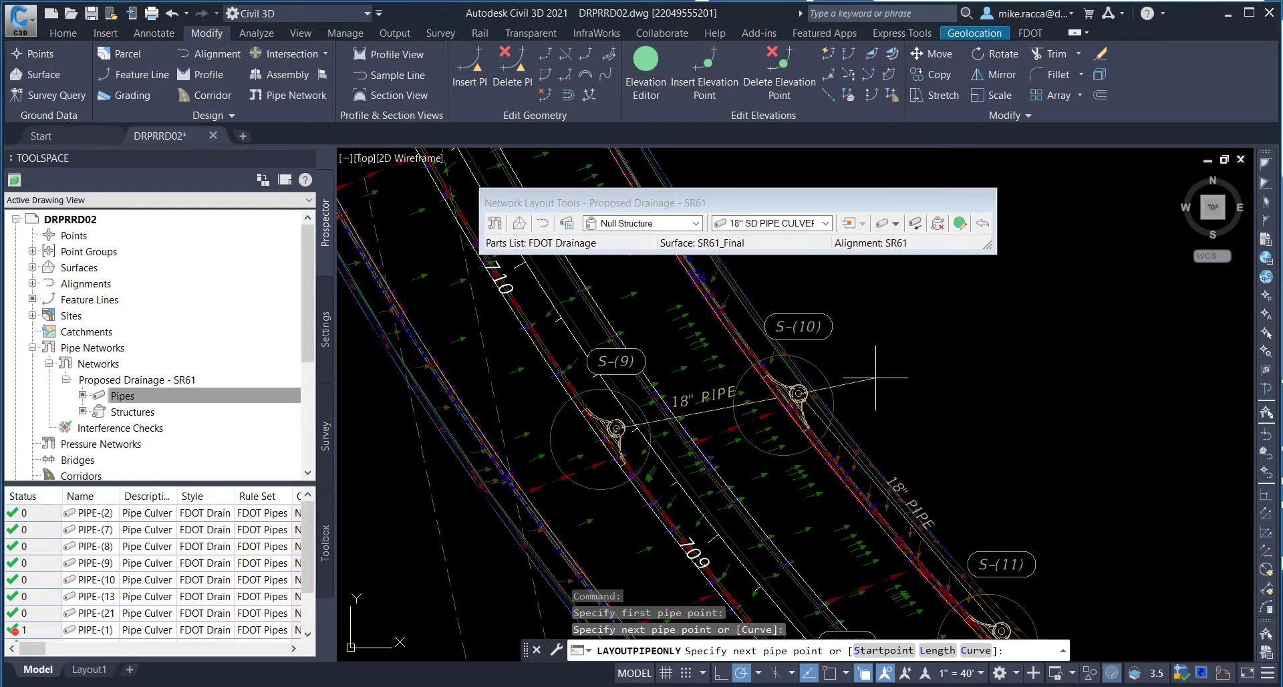
pyautogui.press('Return')
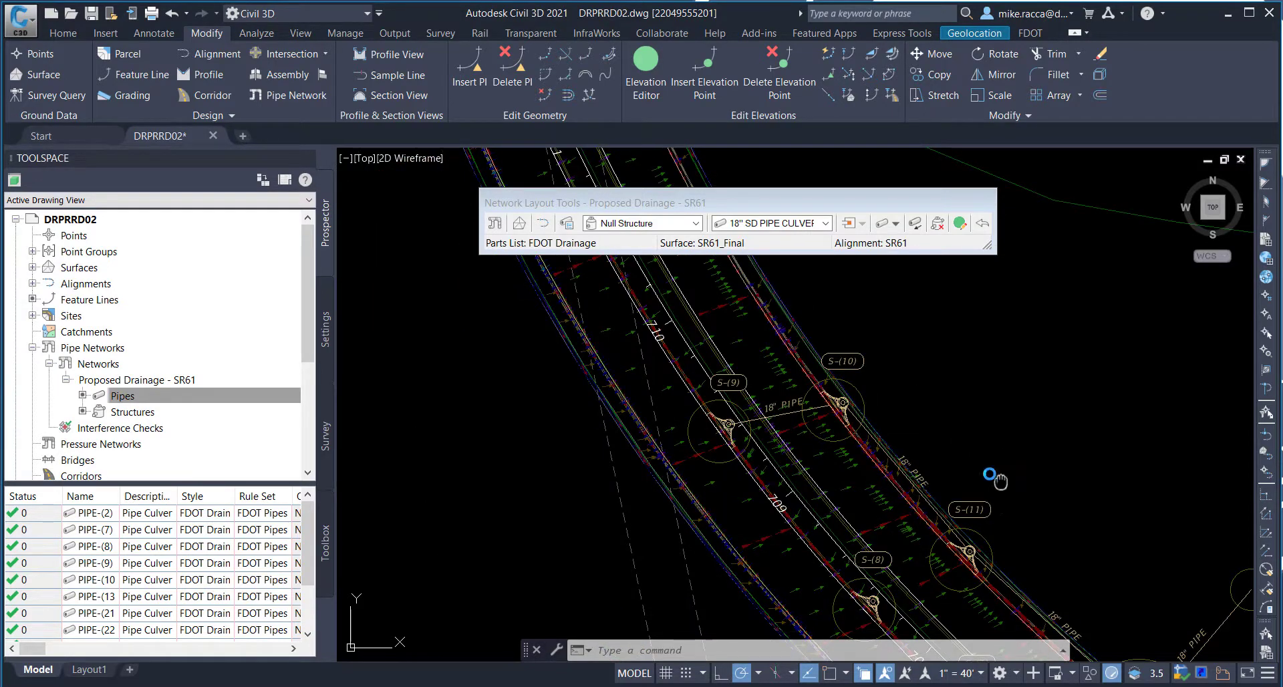
# - Lay an 18" pipe from structure S-(8) to structure S-(11) with the pipes-only layout
pyautogui.scroll(-2, 999, 477)
pyautogui.moveTo(999, 477); pyautogui.dragTo(842, 350, button='middle')
pyautogui.scroll(2, 837, 378)
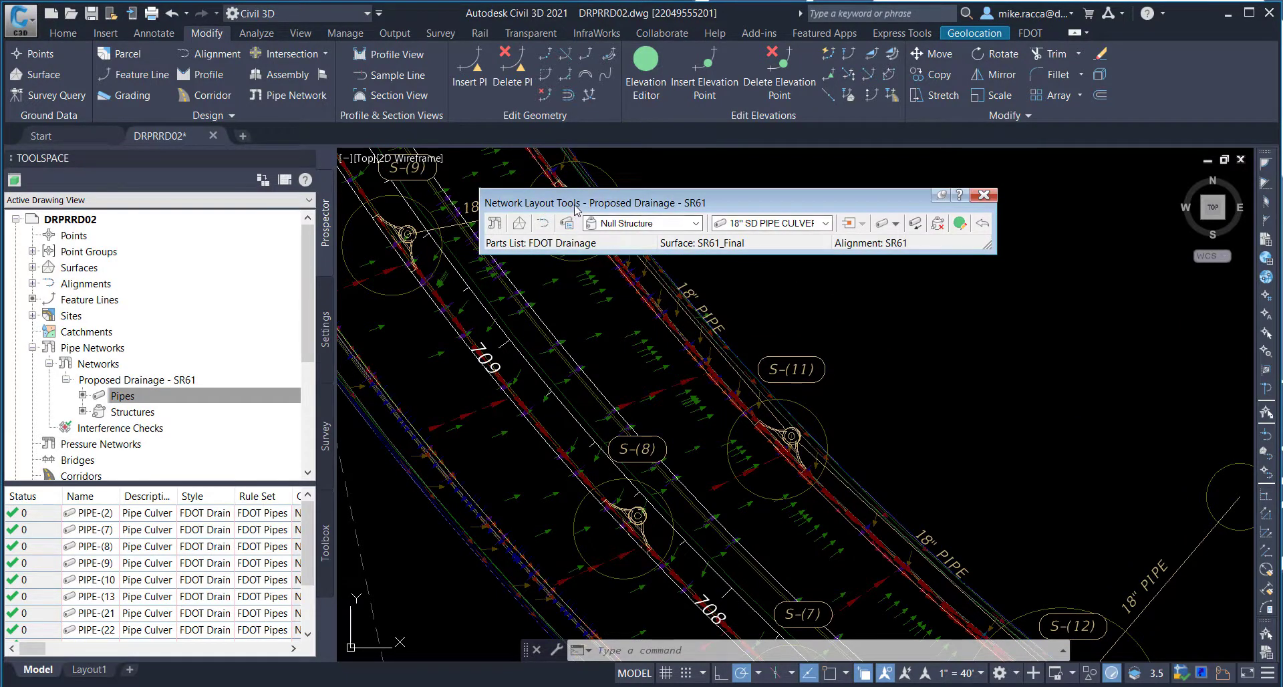
pyautogui.click(896, 223)
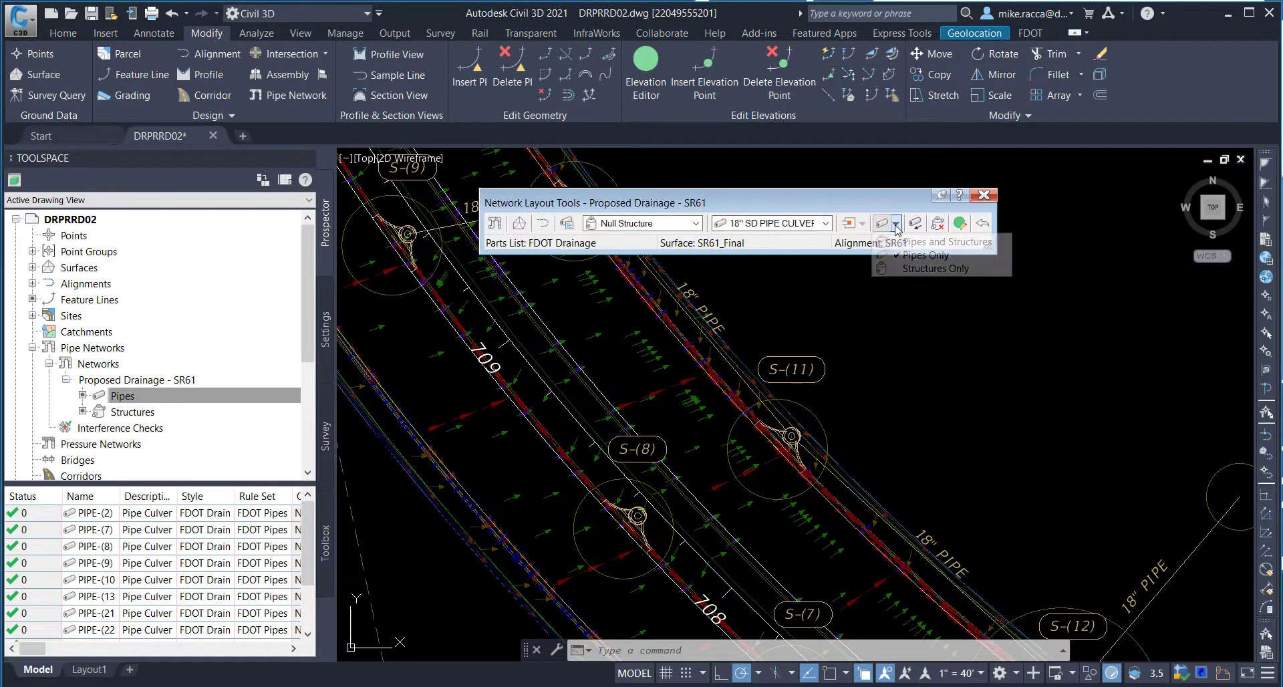
pyautogui.click(904, 260)
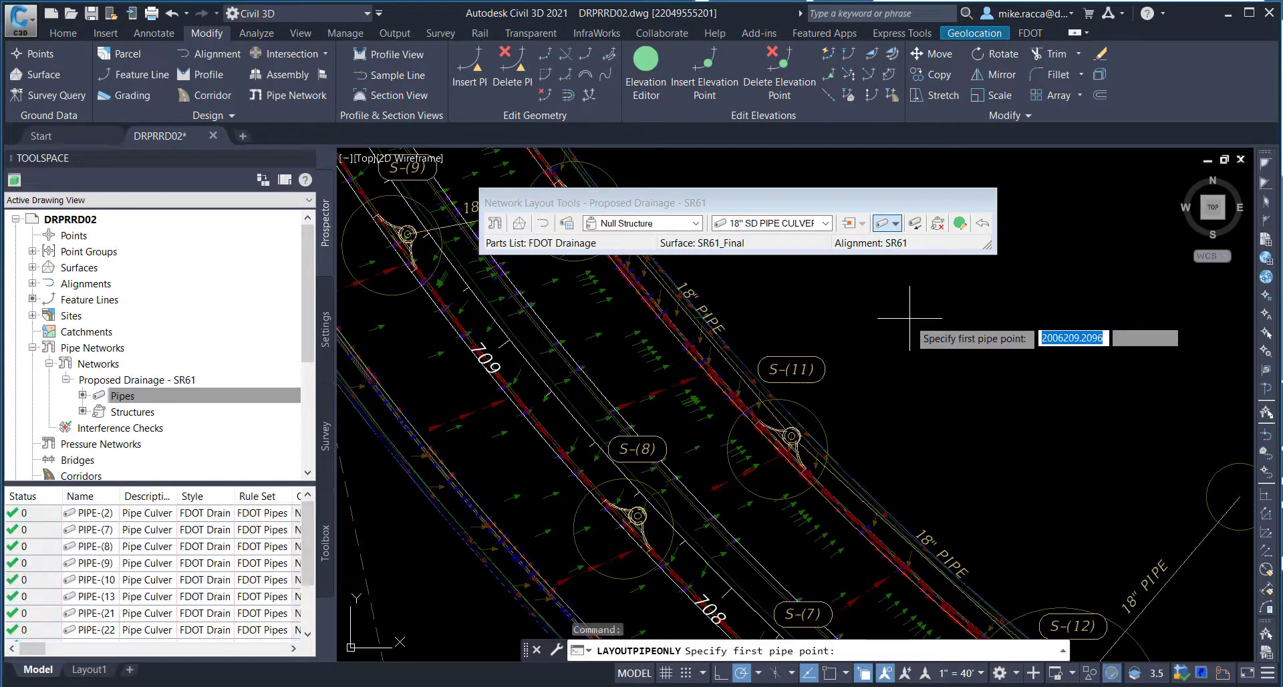
pyautogui.click(638, 515)
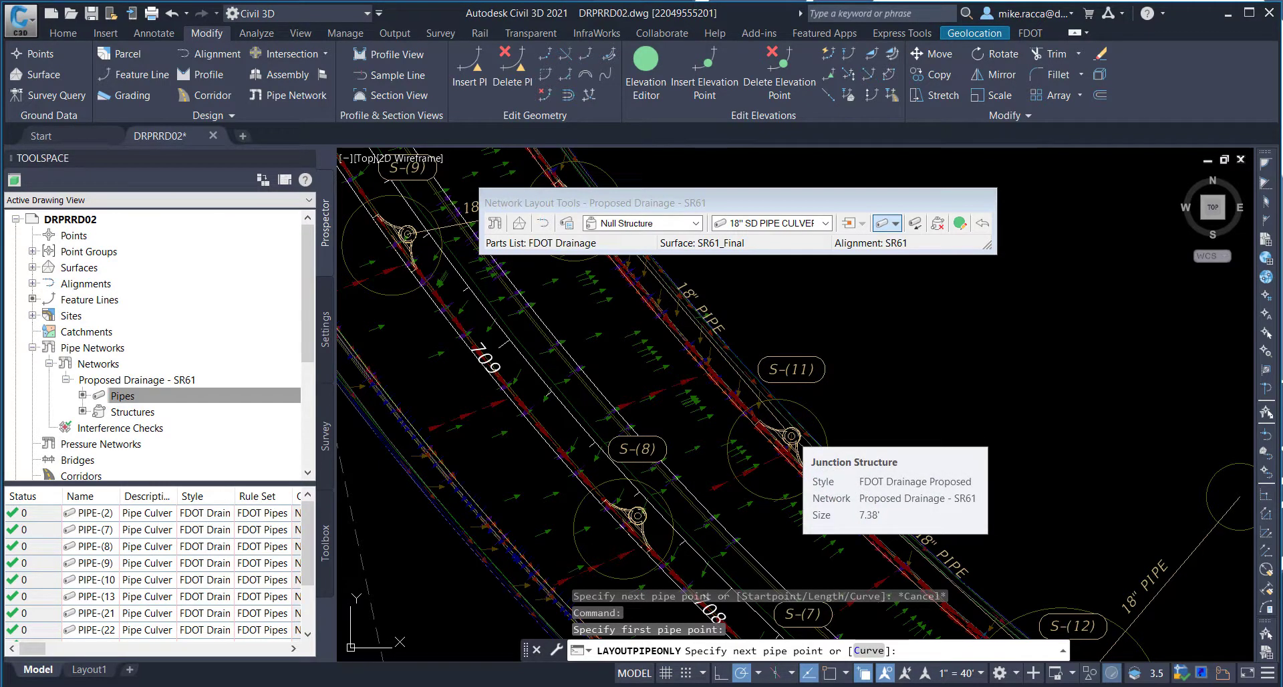
pyautogui.click(792, 435)
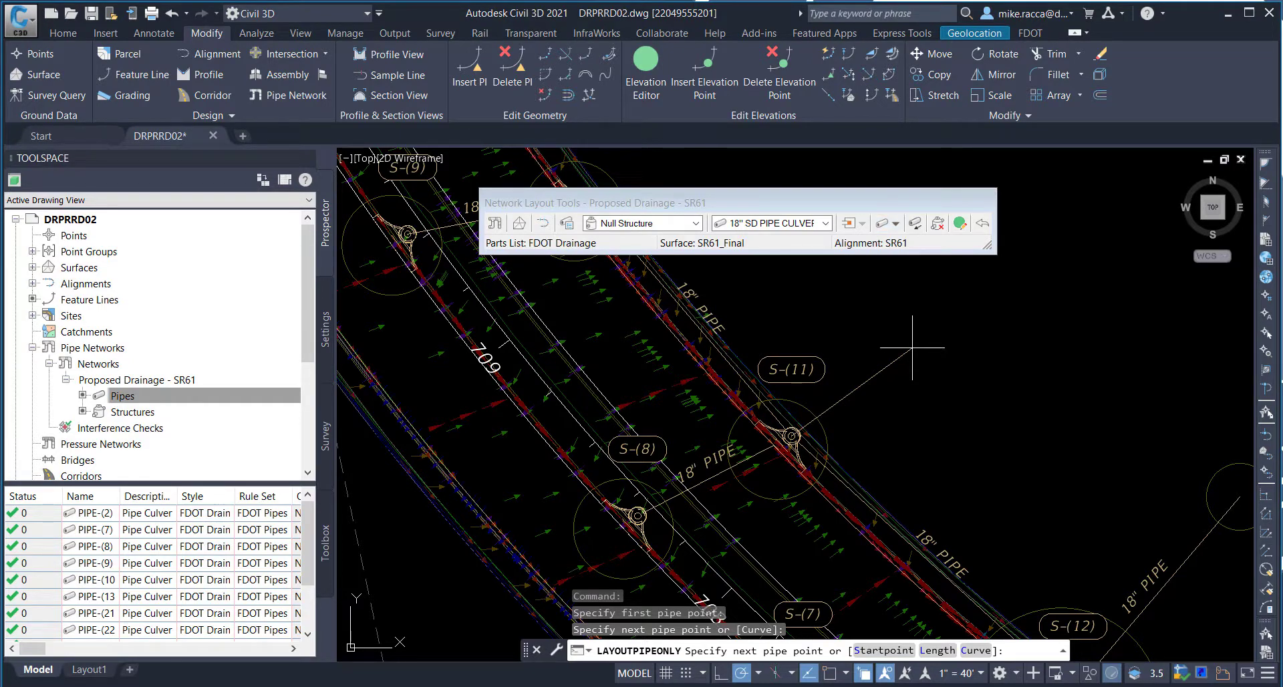
pyautogui.press('Escape')
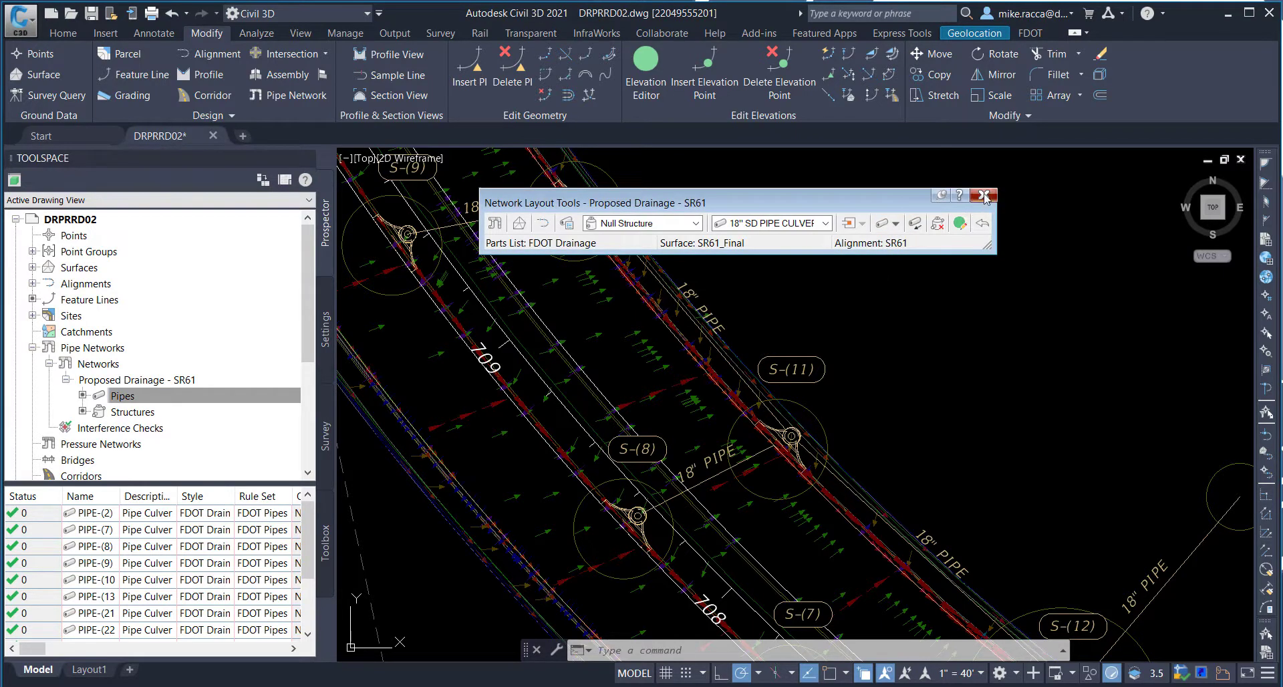
# - Close the network layout tools and save the DRPRRD02 drawing
pyautogui.click(984, 195)
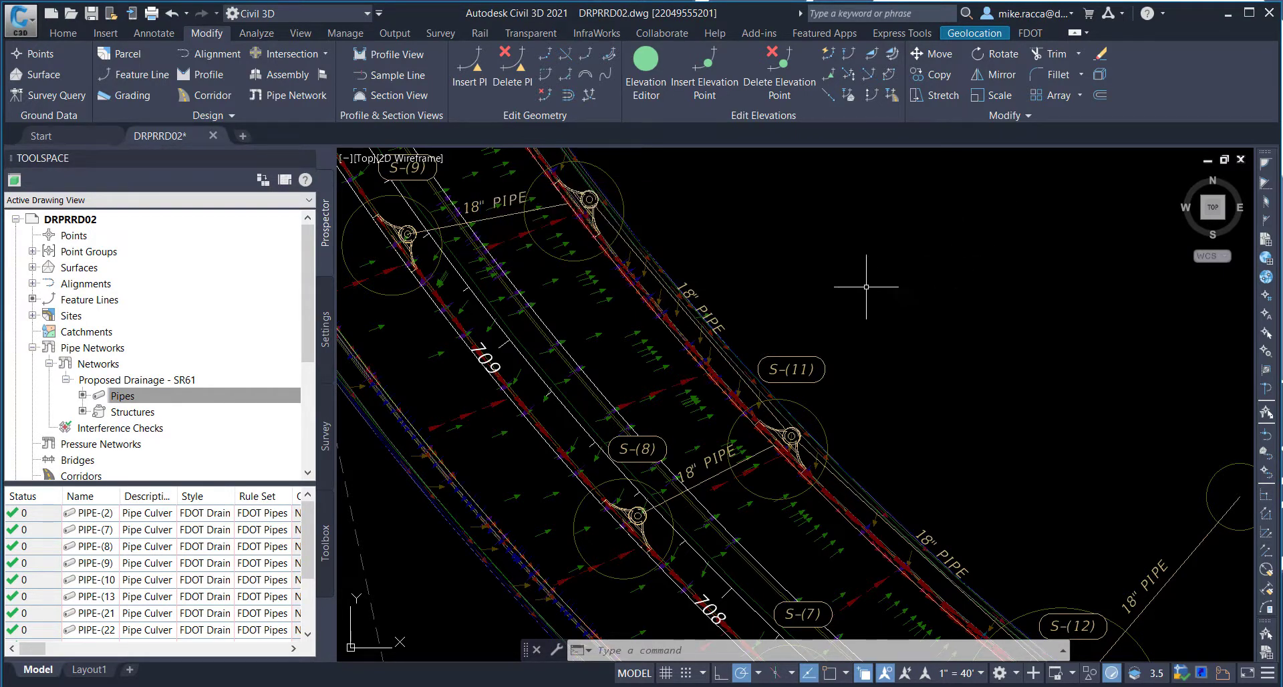
pyautogui.click(92, 18)
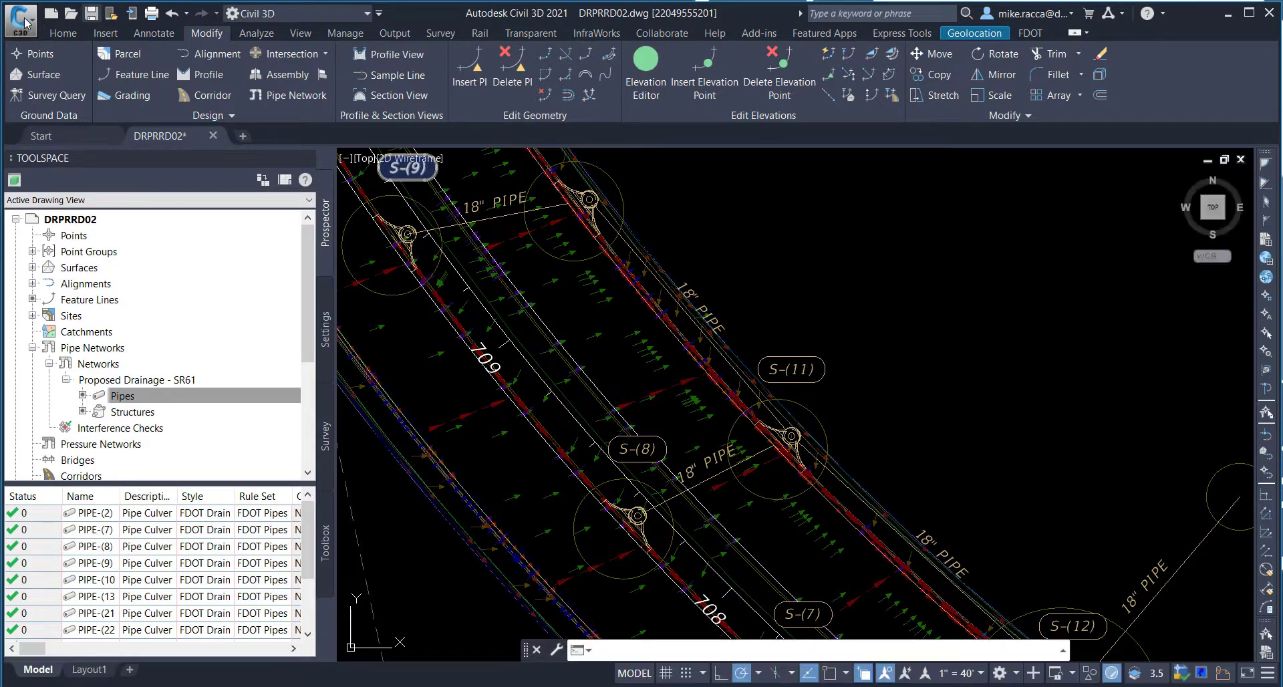